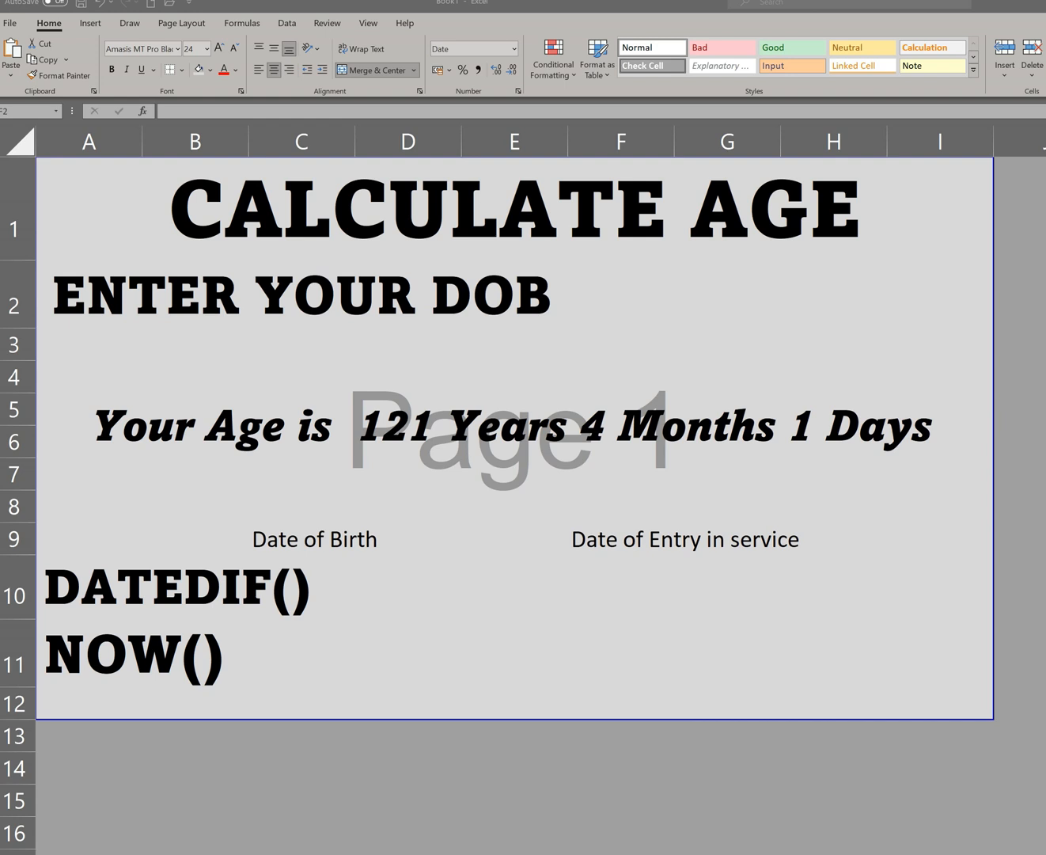
# Enter the date of birth in cell F2 beside the ENTER YOUR DOB label, correcting the year to four digits.
pyautogui.click(638, 300)
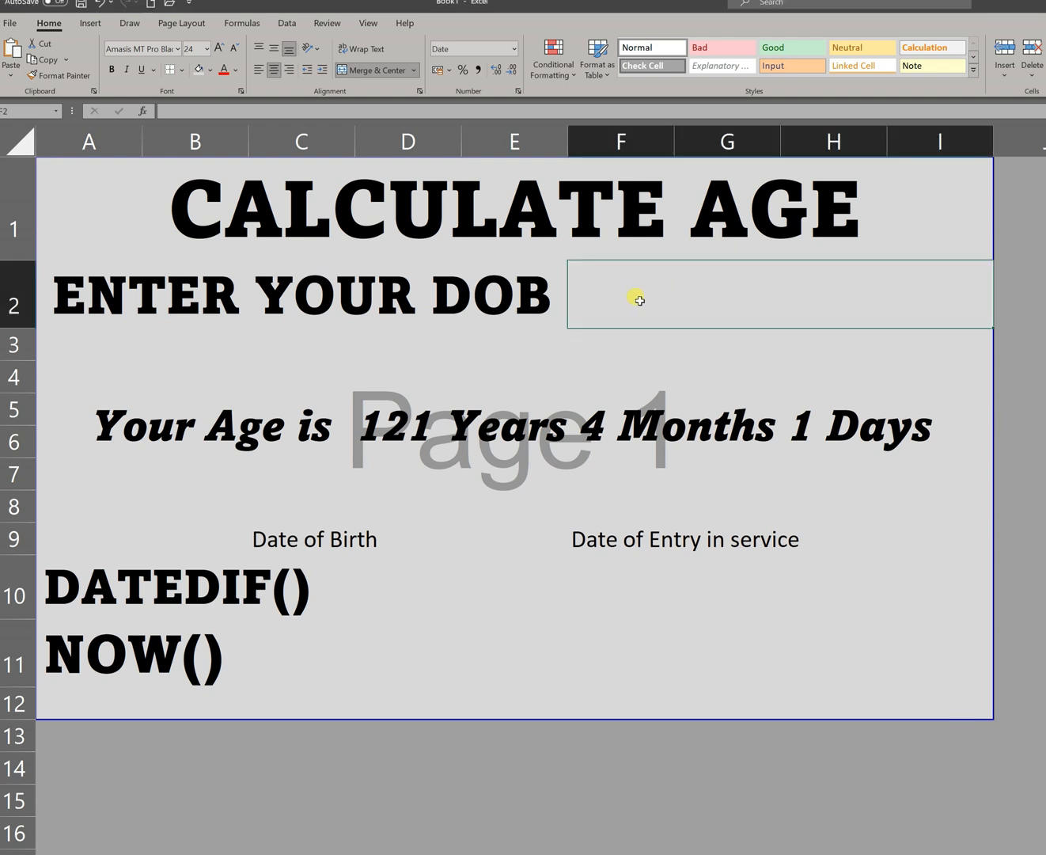
pyautogui.write('1/4')
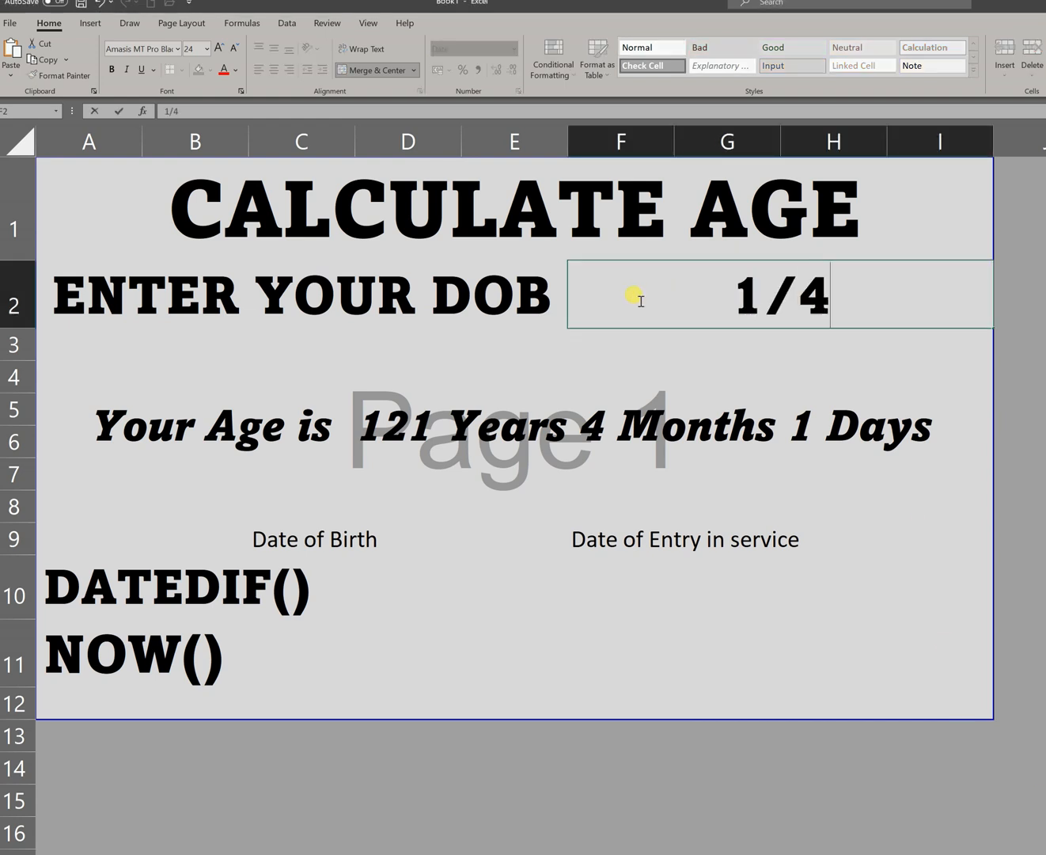
pyautogui.write('/178')
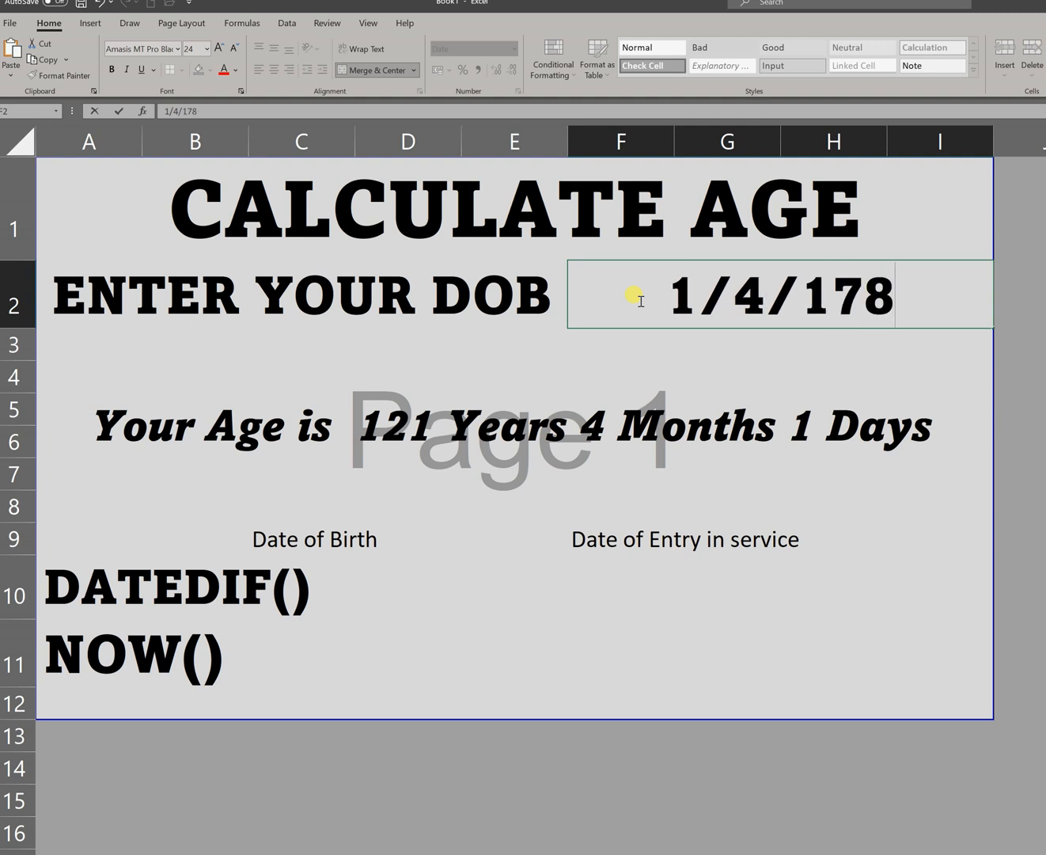
pyautogui.press('Return')
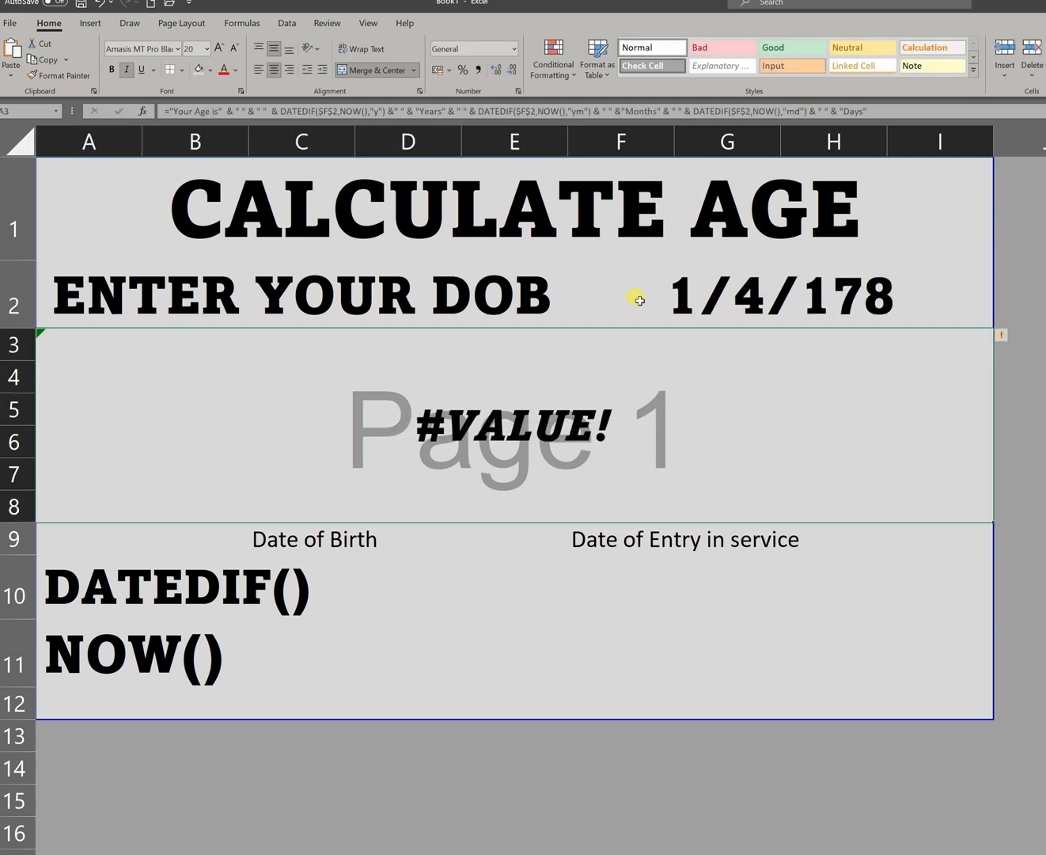
pyautogui.click(903, 295)
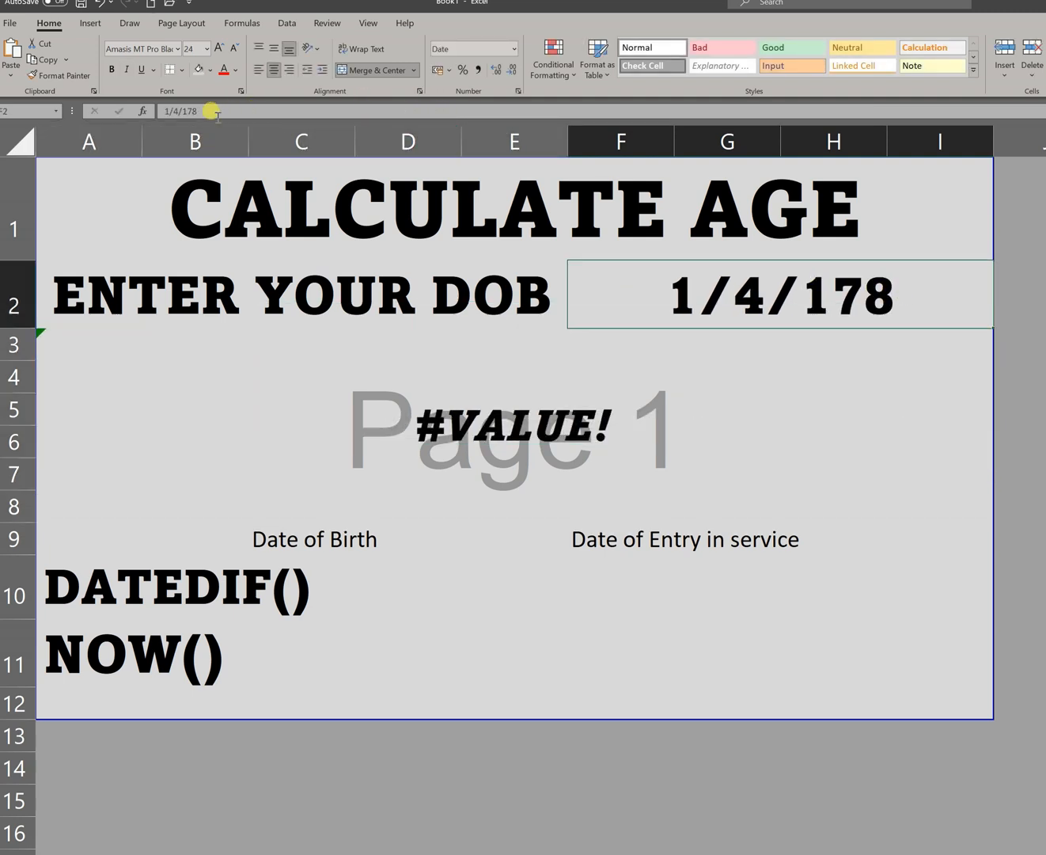
pyautogui.click(190, 111)
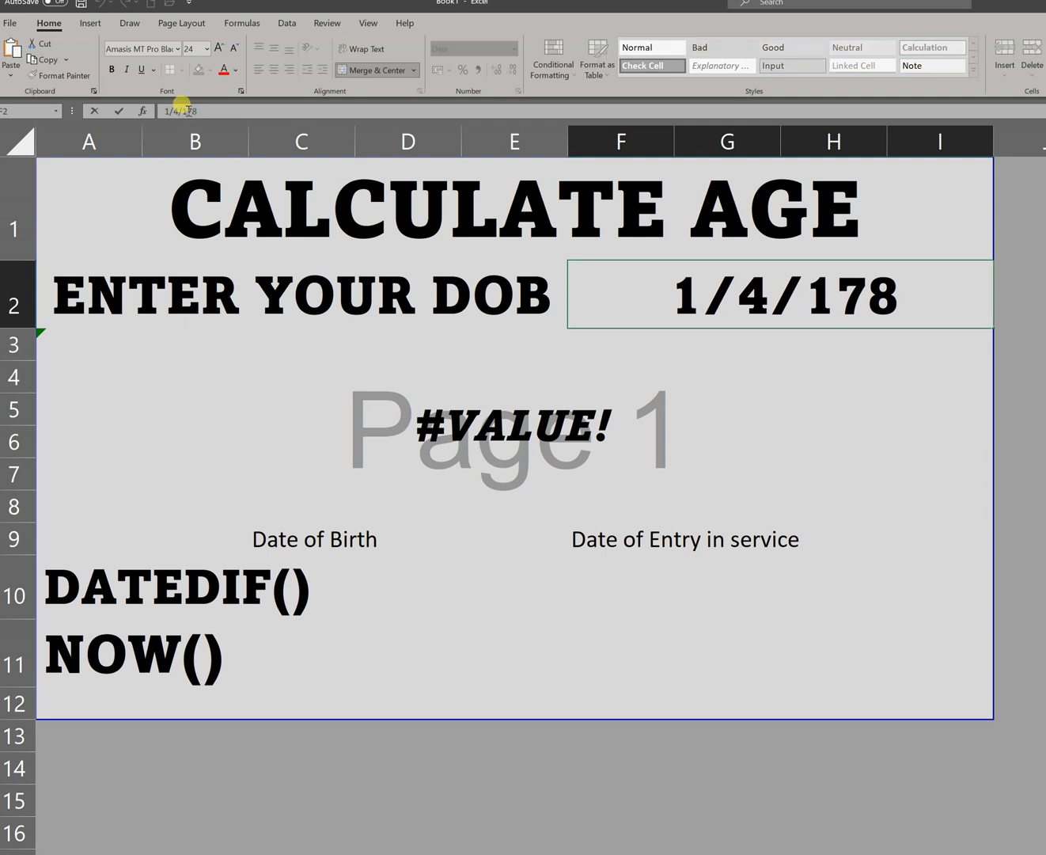
pyautogui.write('9')
pyautogui.press('Return')
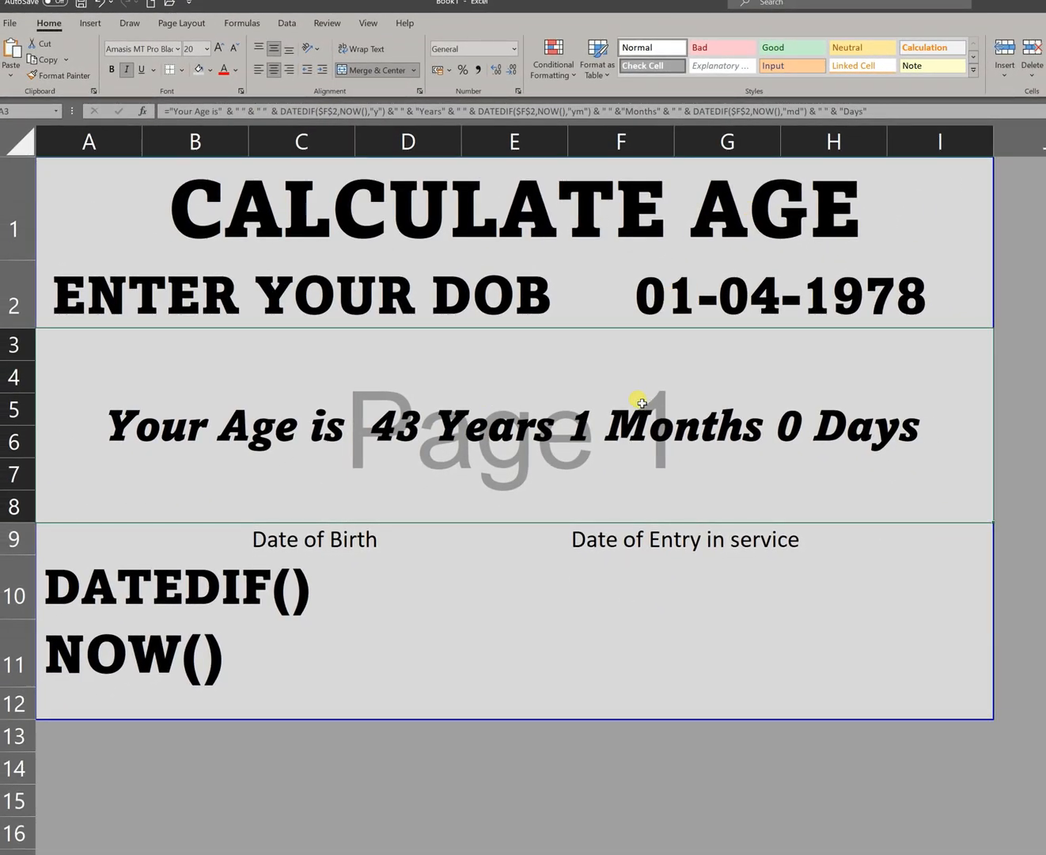
# Clear the existing age formula from the merged result cell A3.
pyautogui.press('Delete')
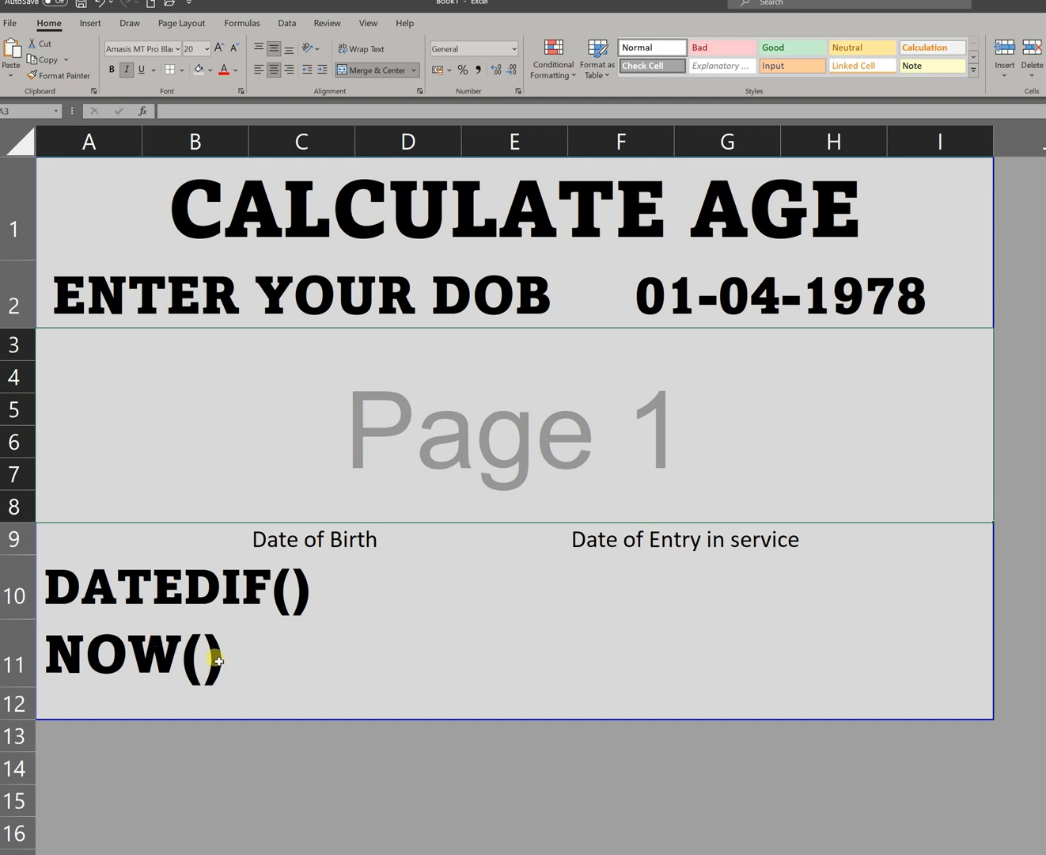
# Try the formula =now() in cell C11 and clear the cell again.
pyautogui.click(300, 650)
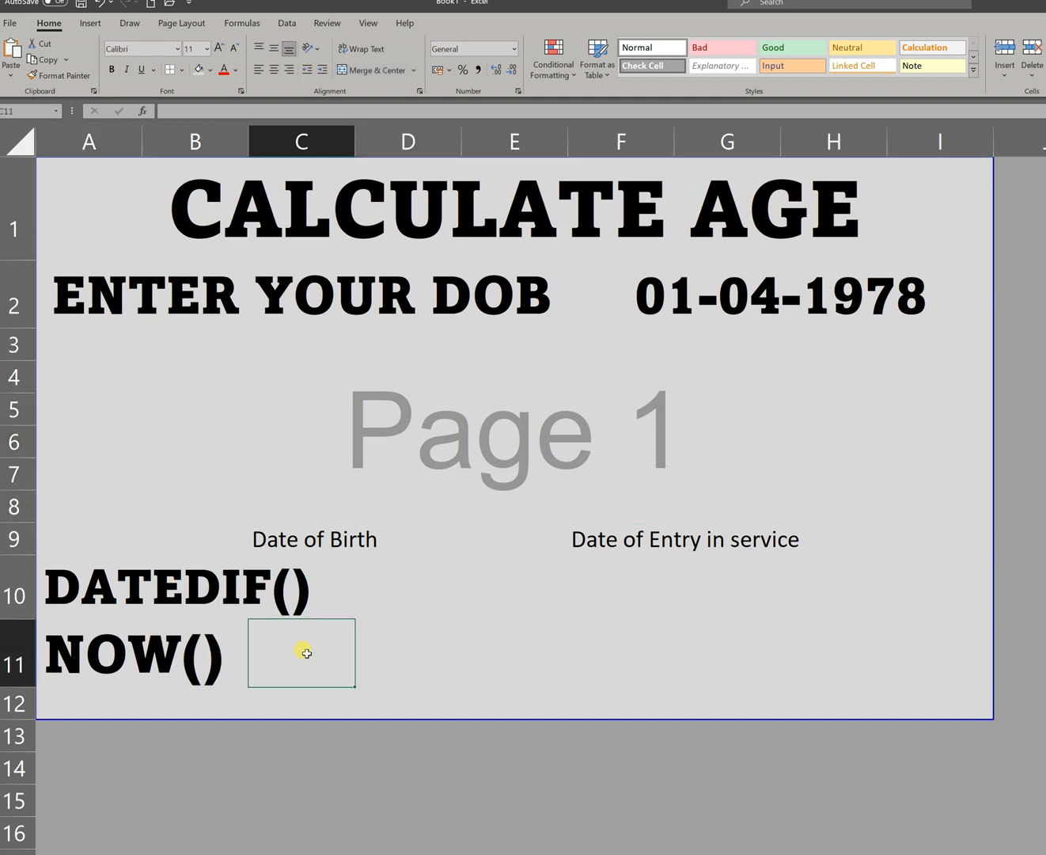
pyautogui.write('=no')
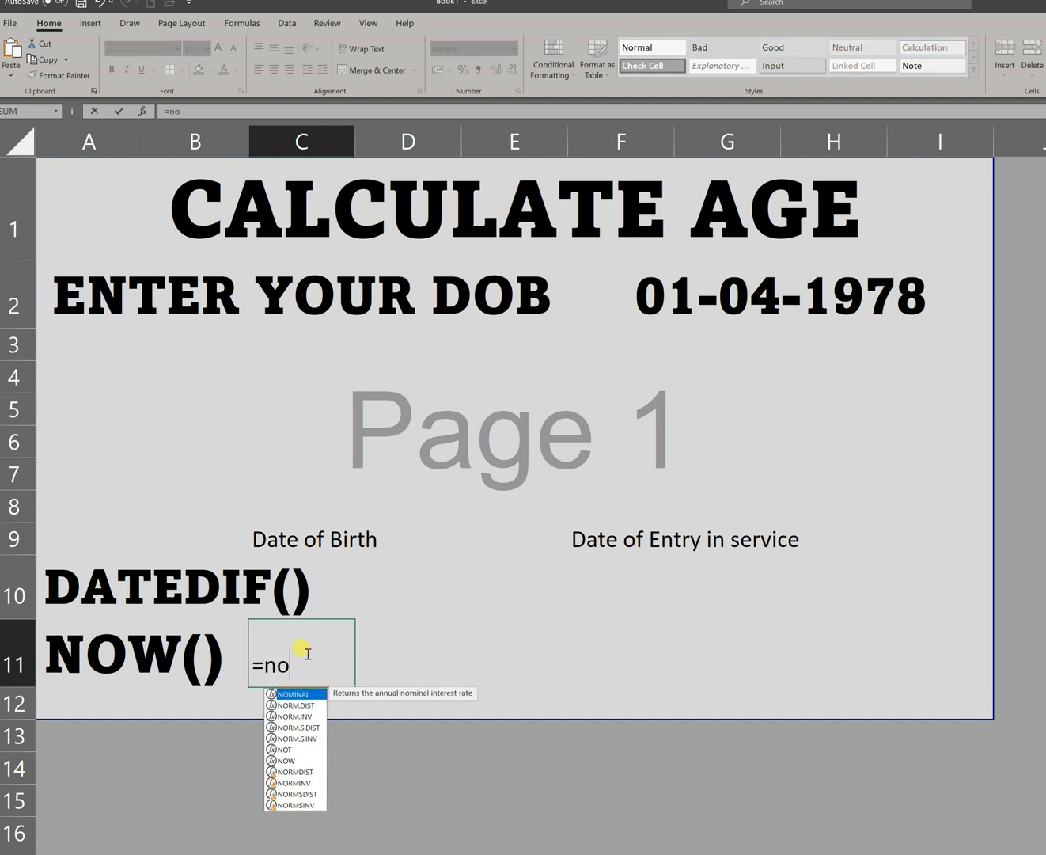
pyautogui.write('w()')
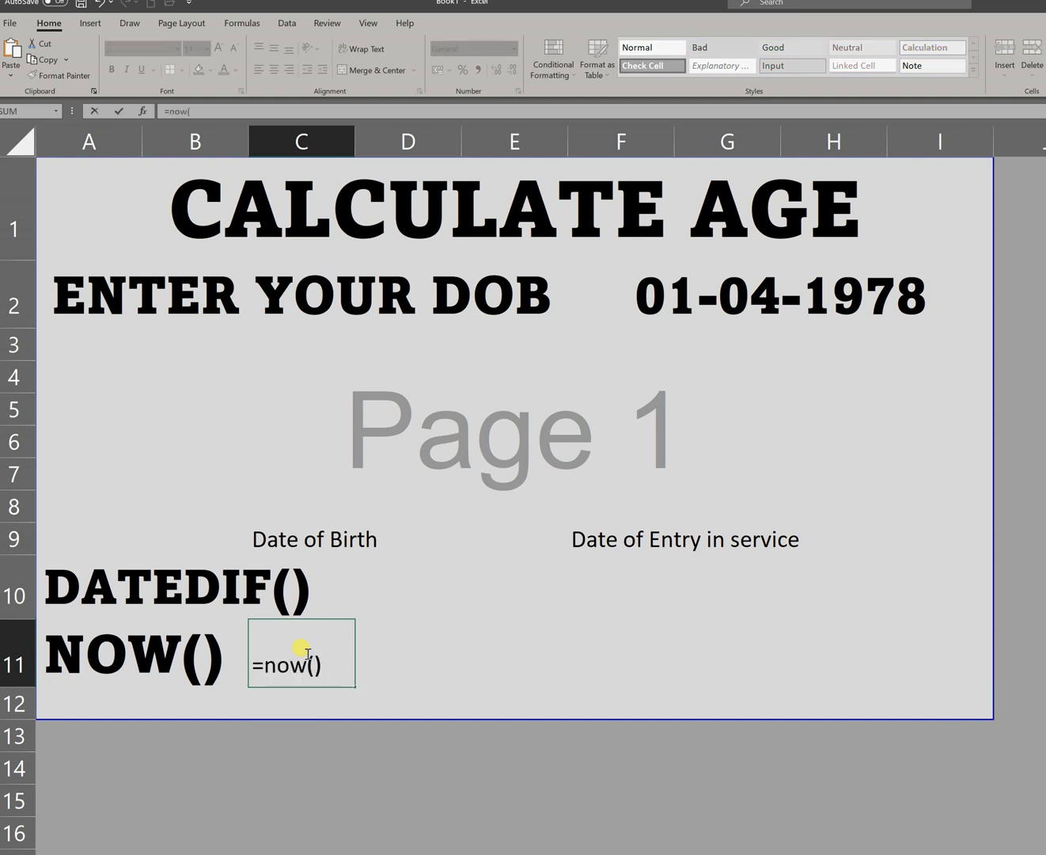
pyautogui.press('Return')
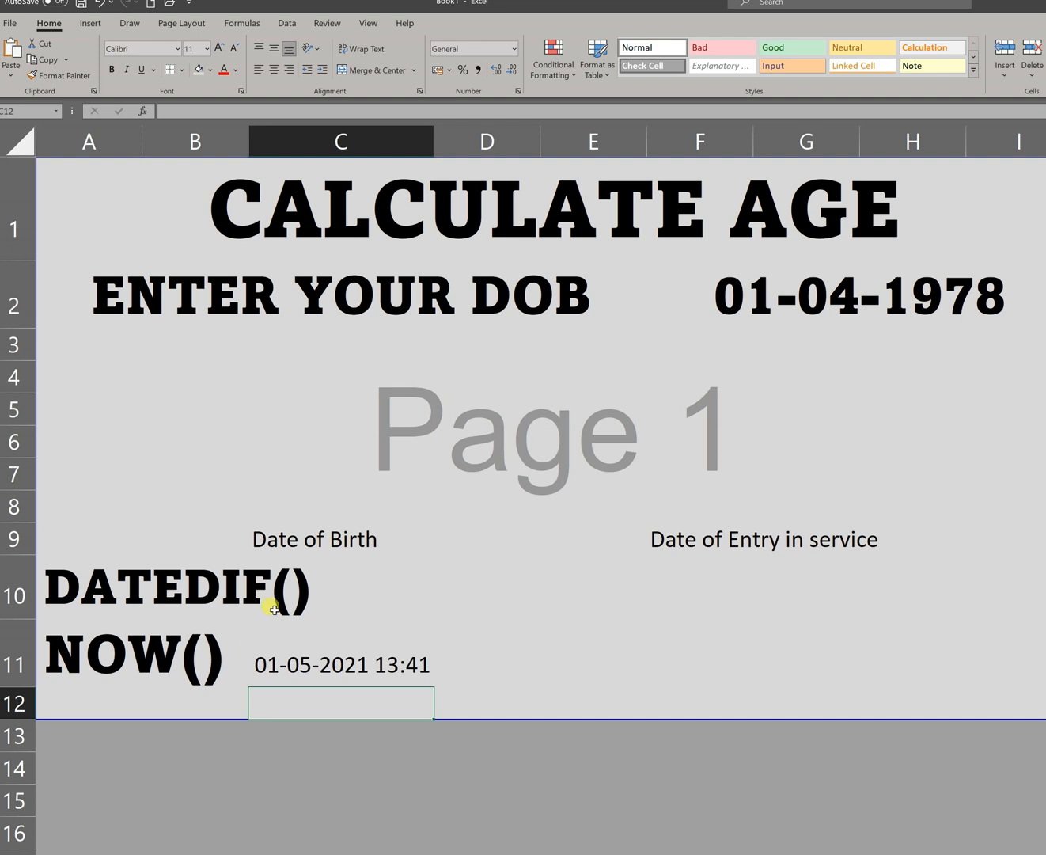
pyautogui.click(319, 665)
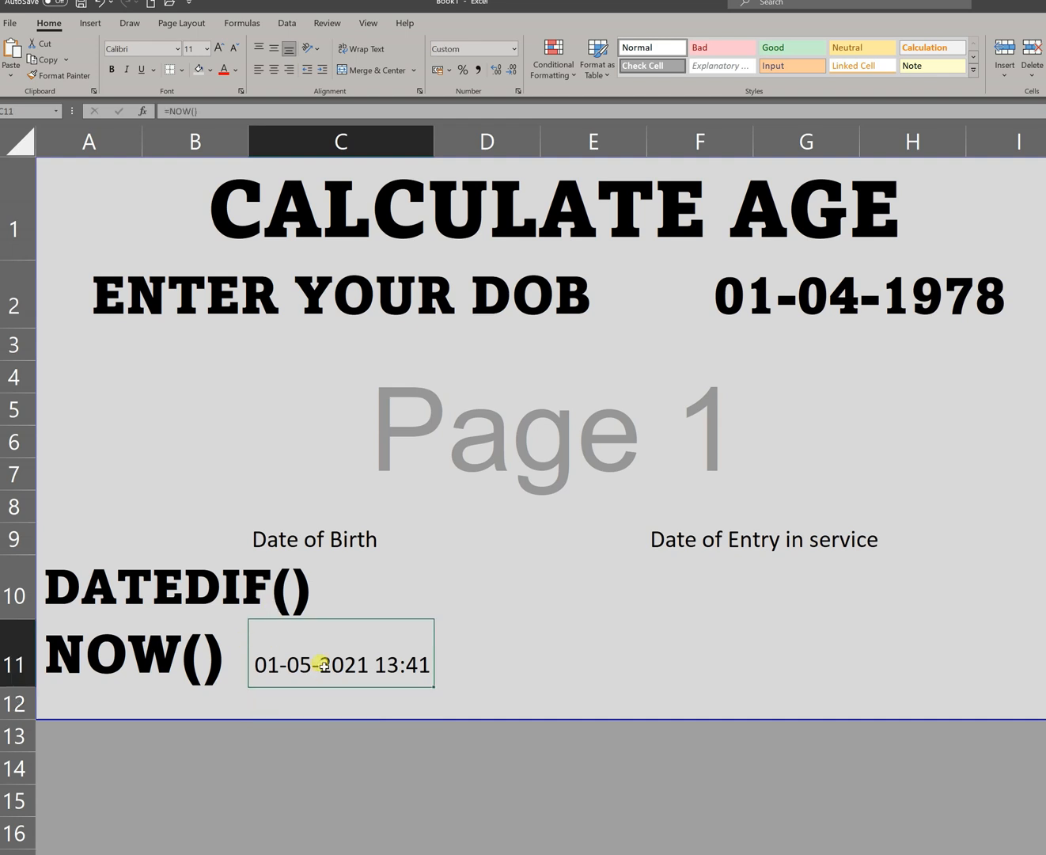
pyautogui.press('Delete')
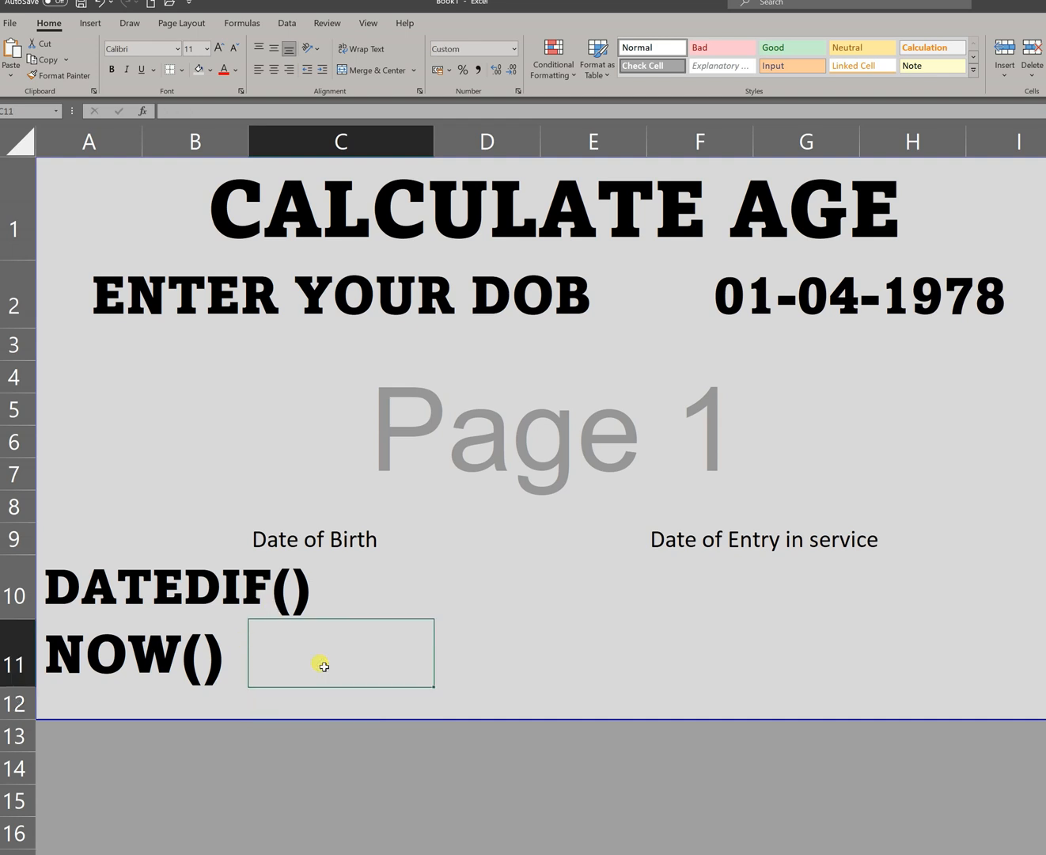
# Enter the formula =dateif(F2,now(),"y") in the merged result cell A3.
pyautogui.click(423, 417)
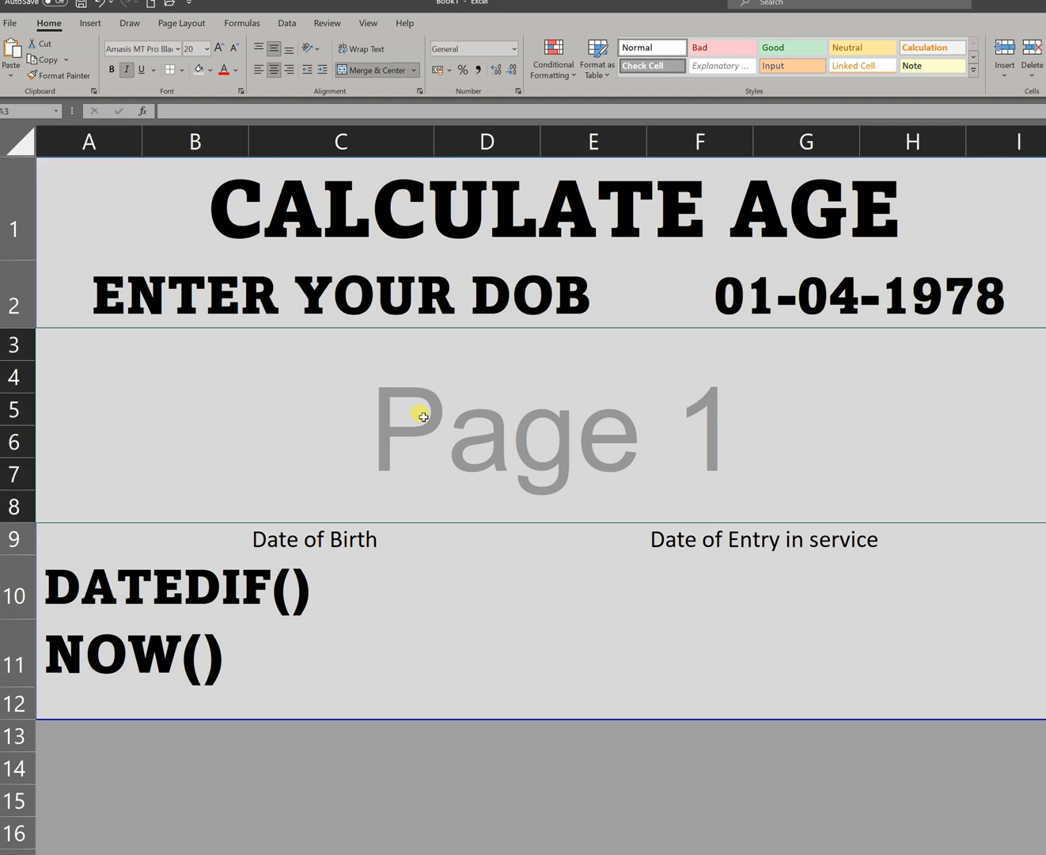
pyautogui.write('=')
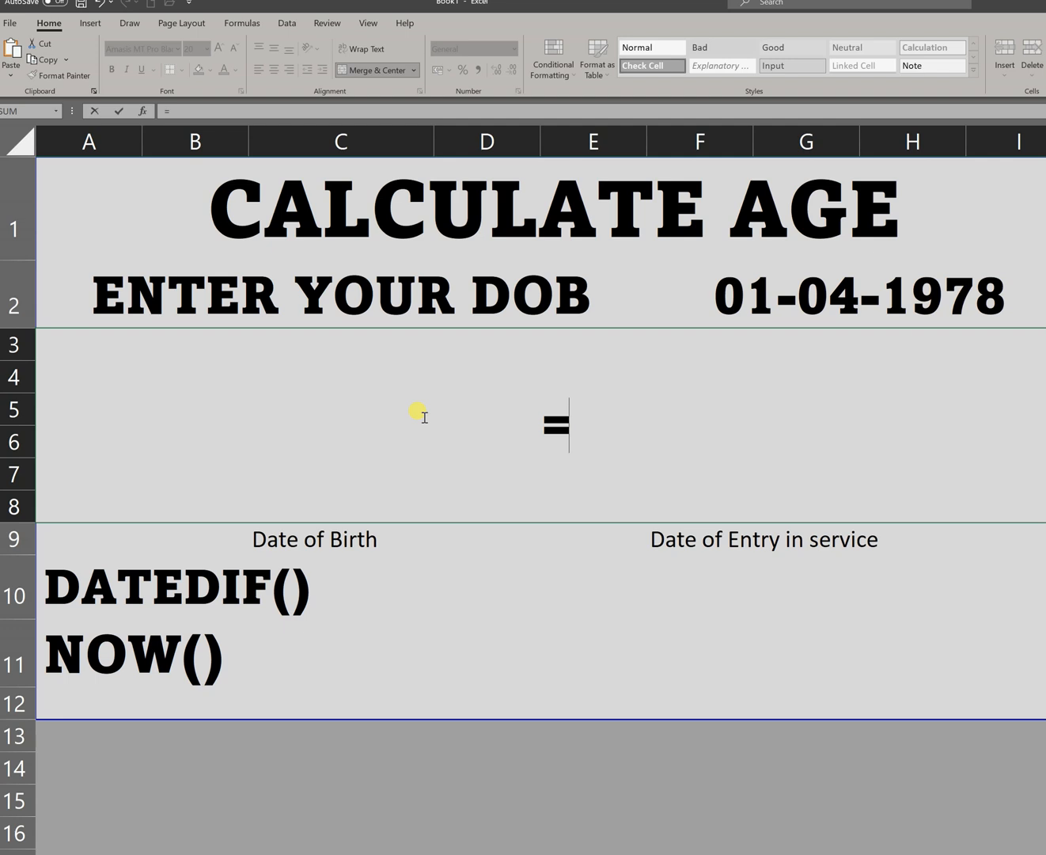
pyautogui.write('dateif(')
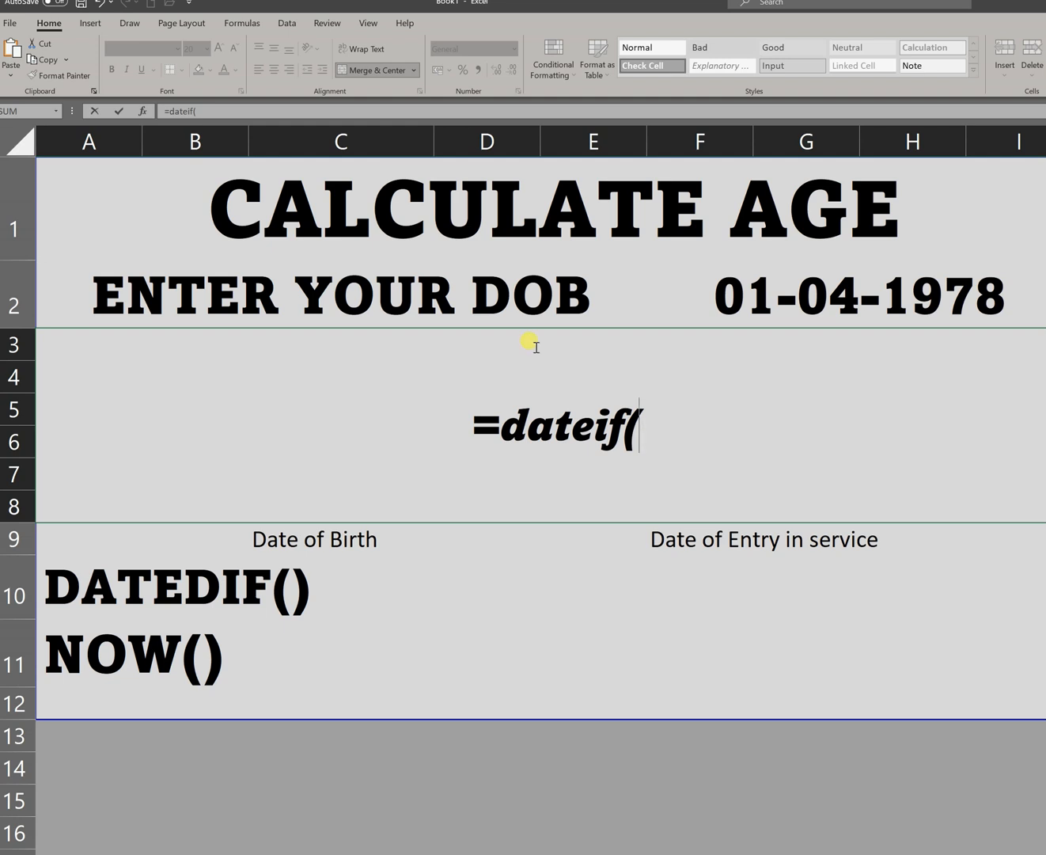
pyautogui.click(811, 306)
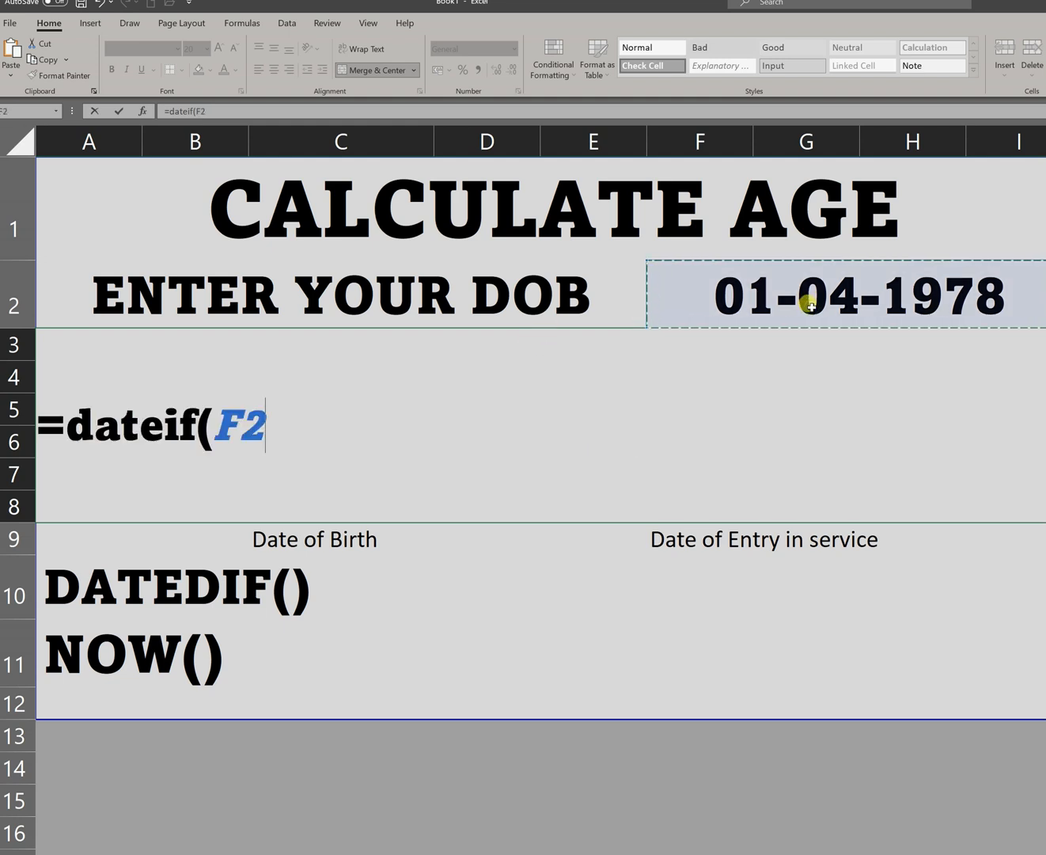
pyautogui.write(',')
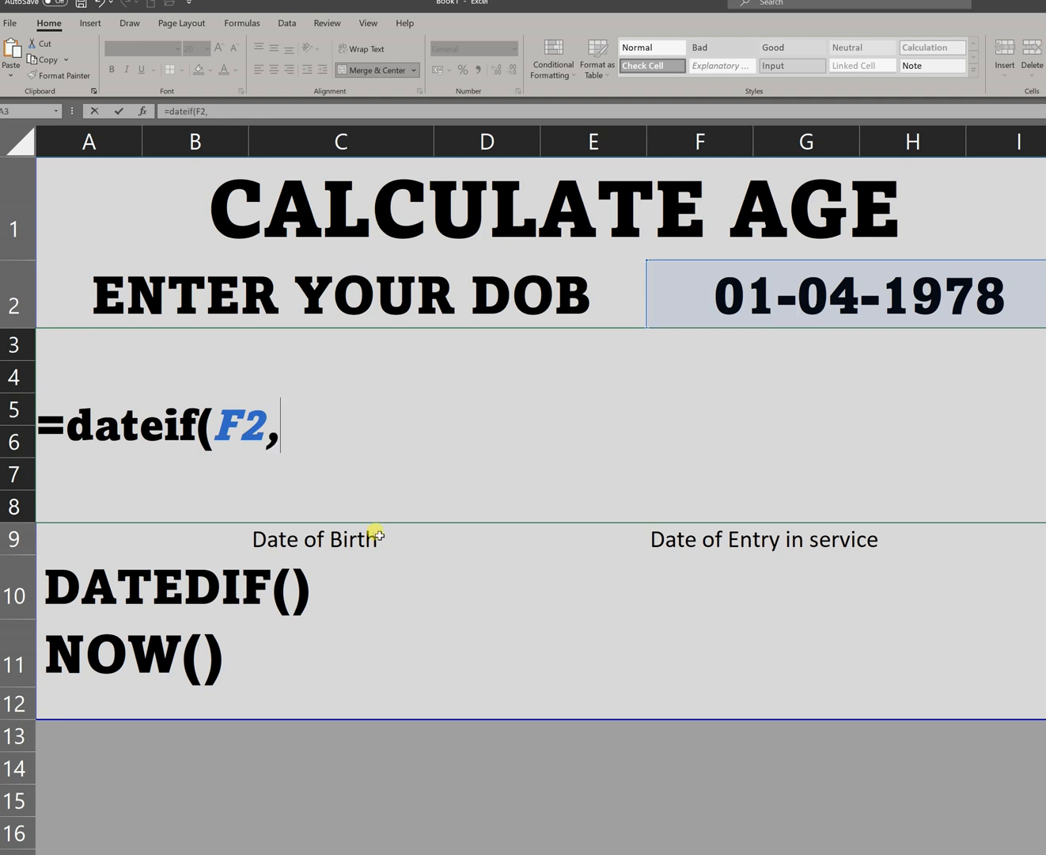
pyautogui.write('n')
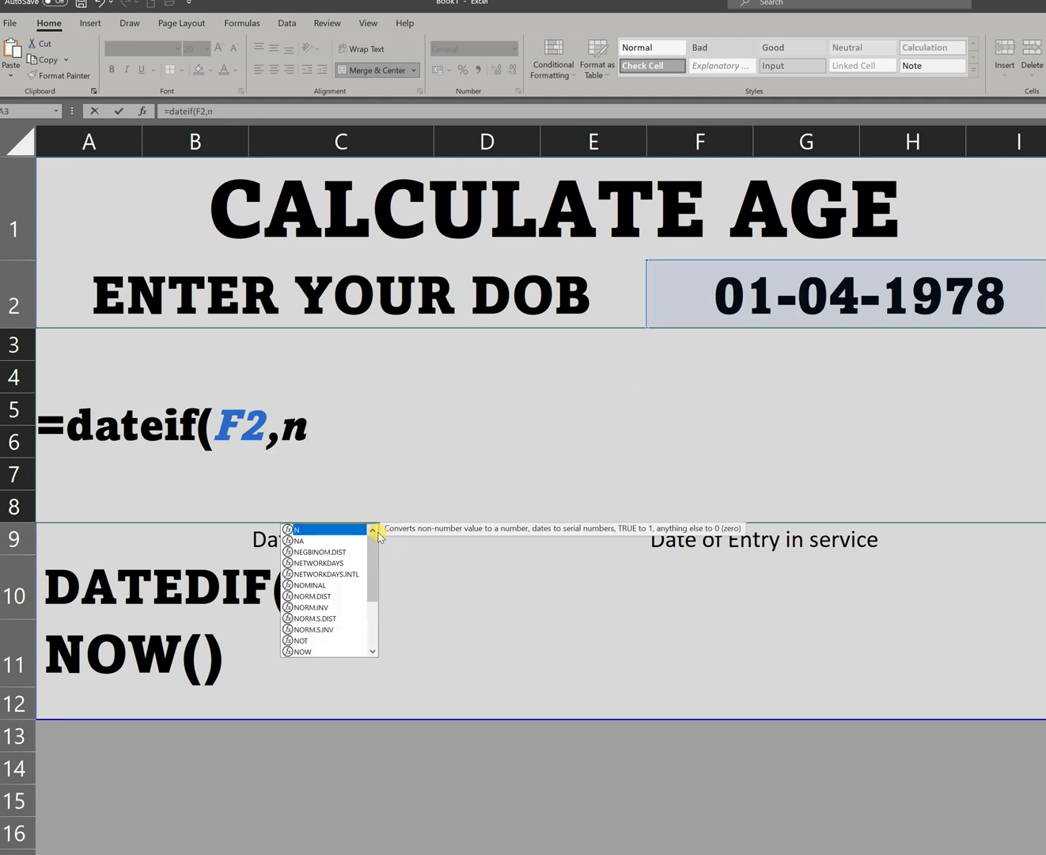
pyautogui.write('ow')
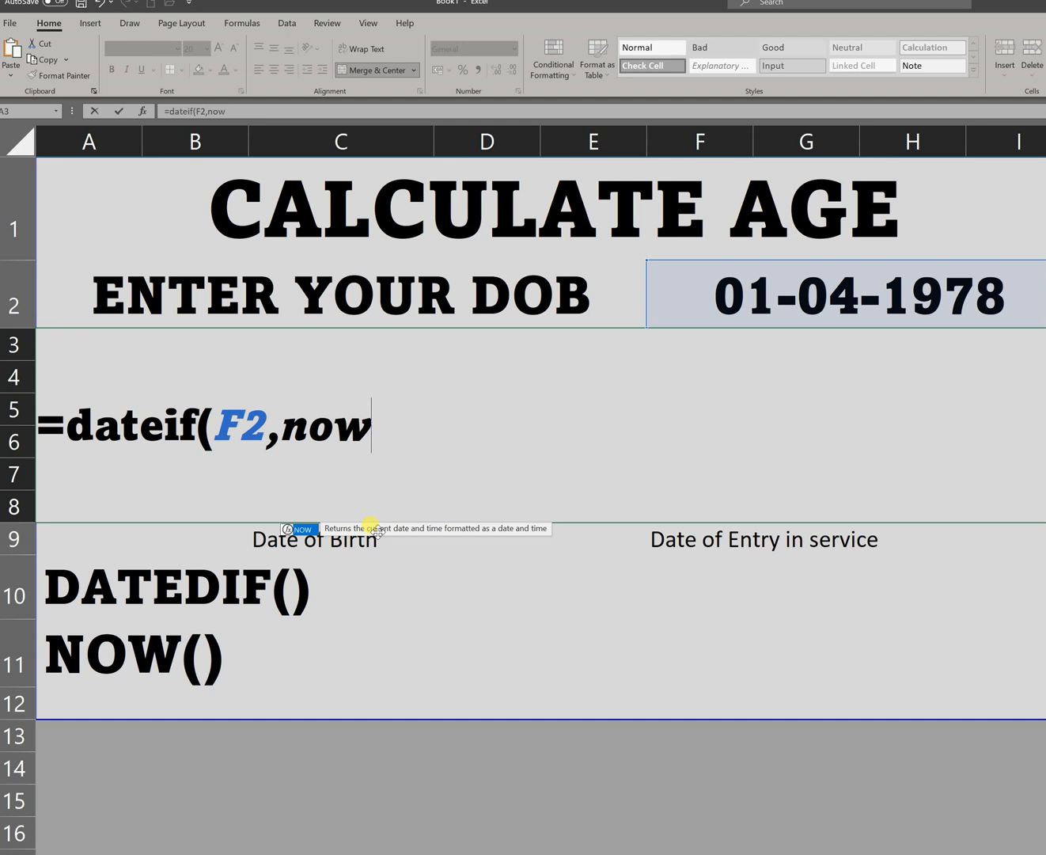
pyautogui.write(' (),')
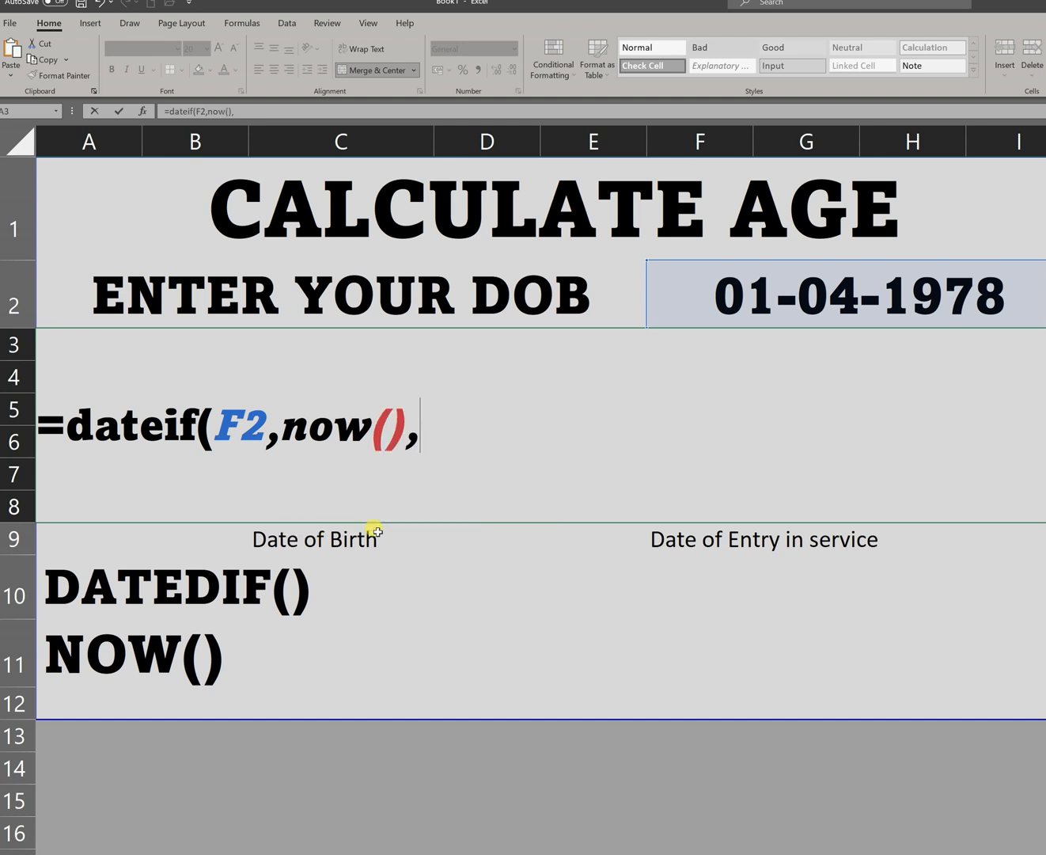
pyautogui.write('"y")')
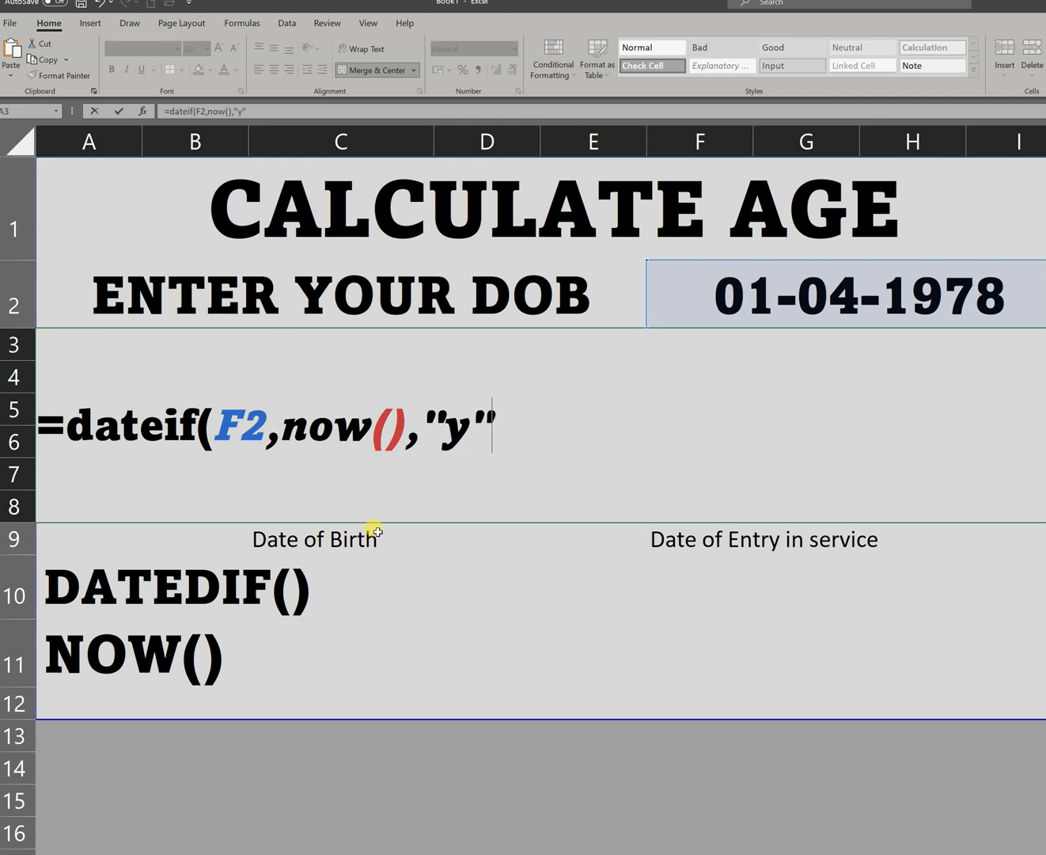
pyautogui.press('Return')
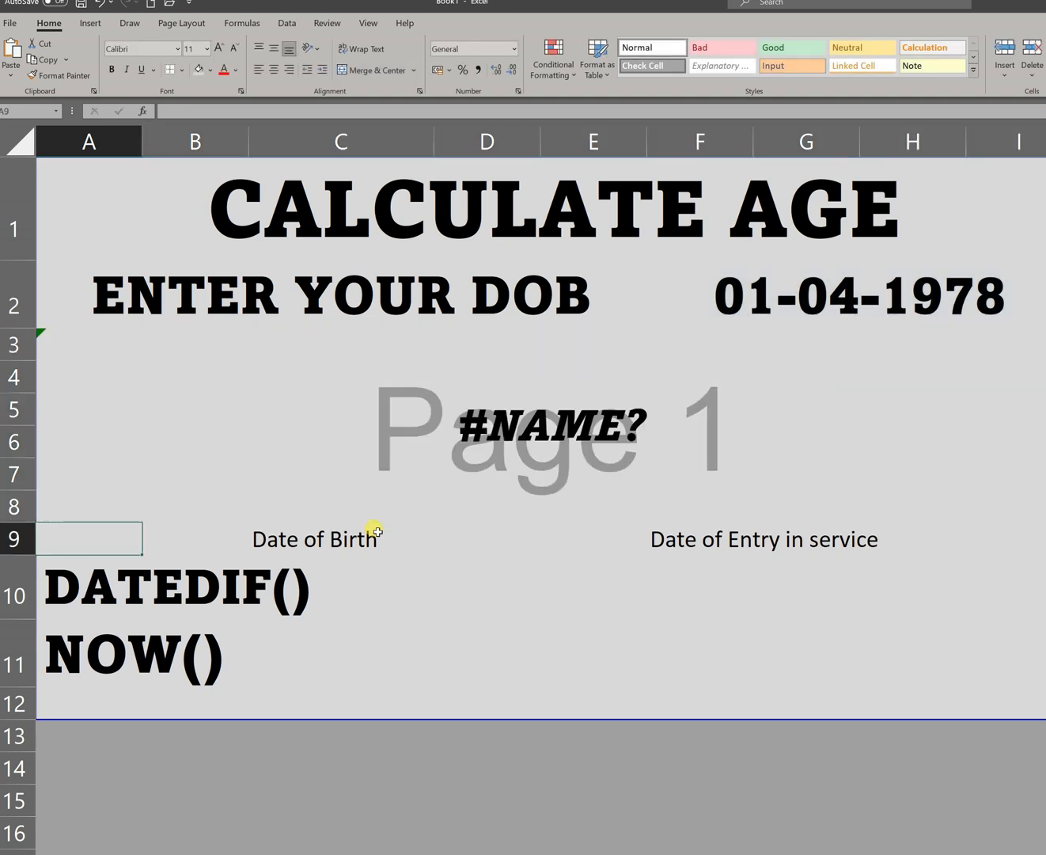
# Correct the misspelled function name in A3 so the formula is =datedif(F2,NOW(),"y").
pyautogui.click(519, 415)
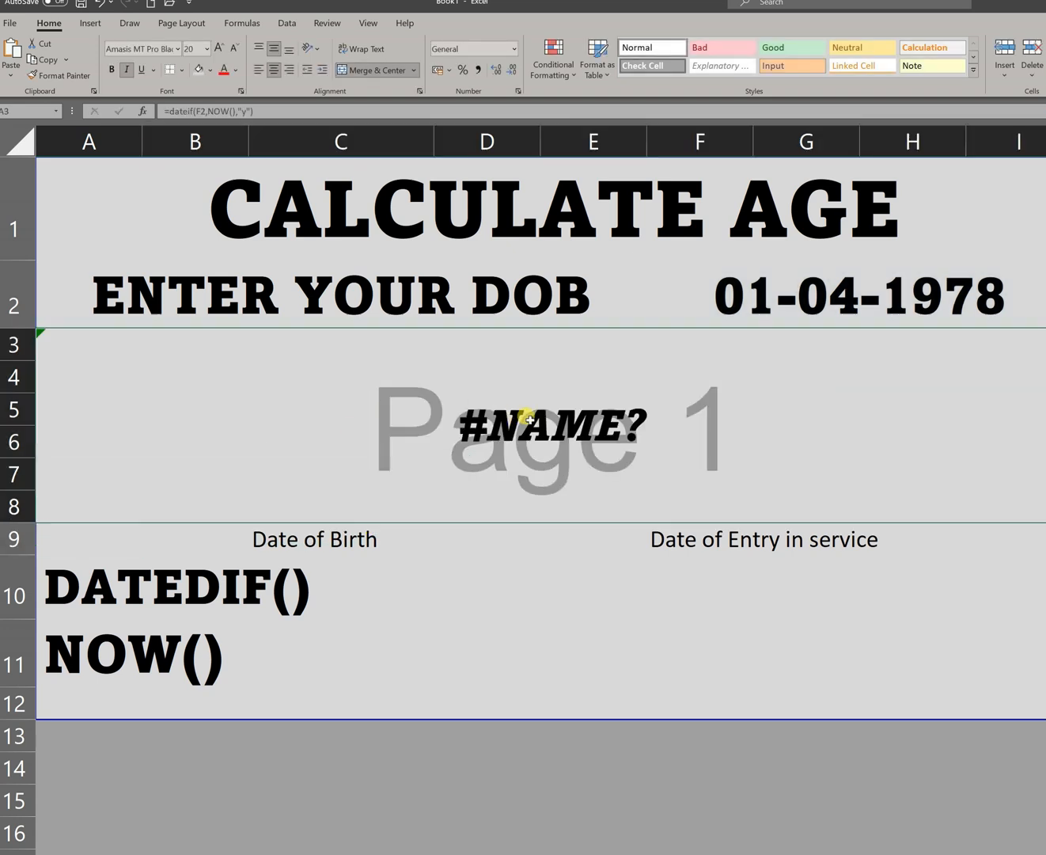
pyautogui.click(192, 111)
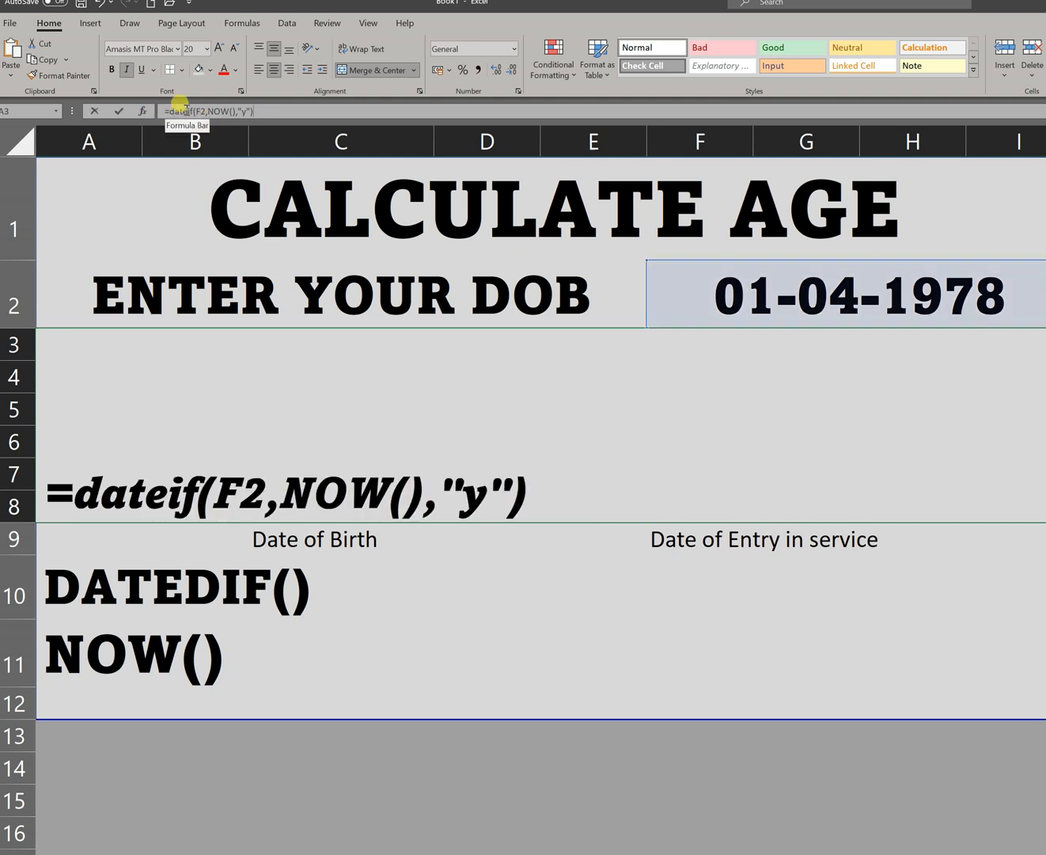
pyautogui.click(162, 491)
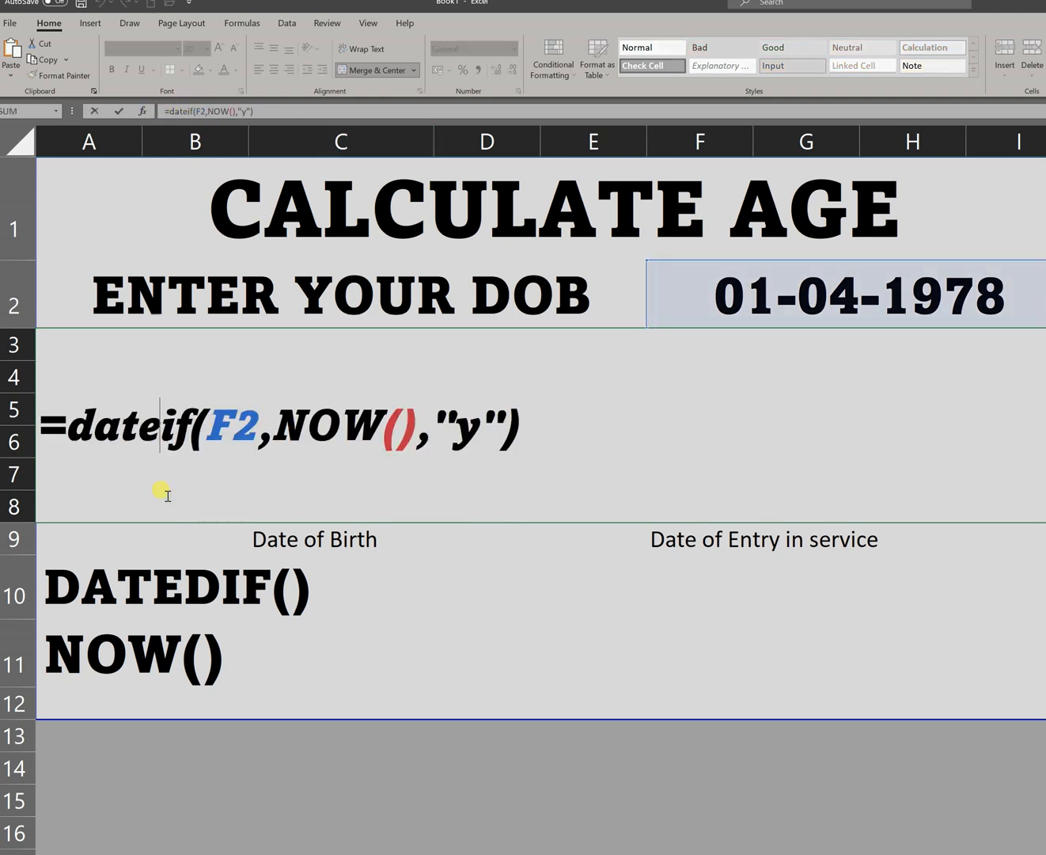
pyautogui.write('d')
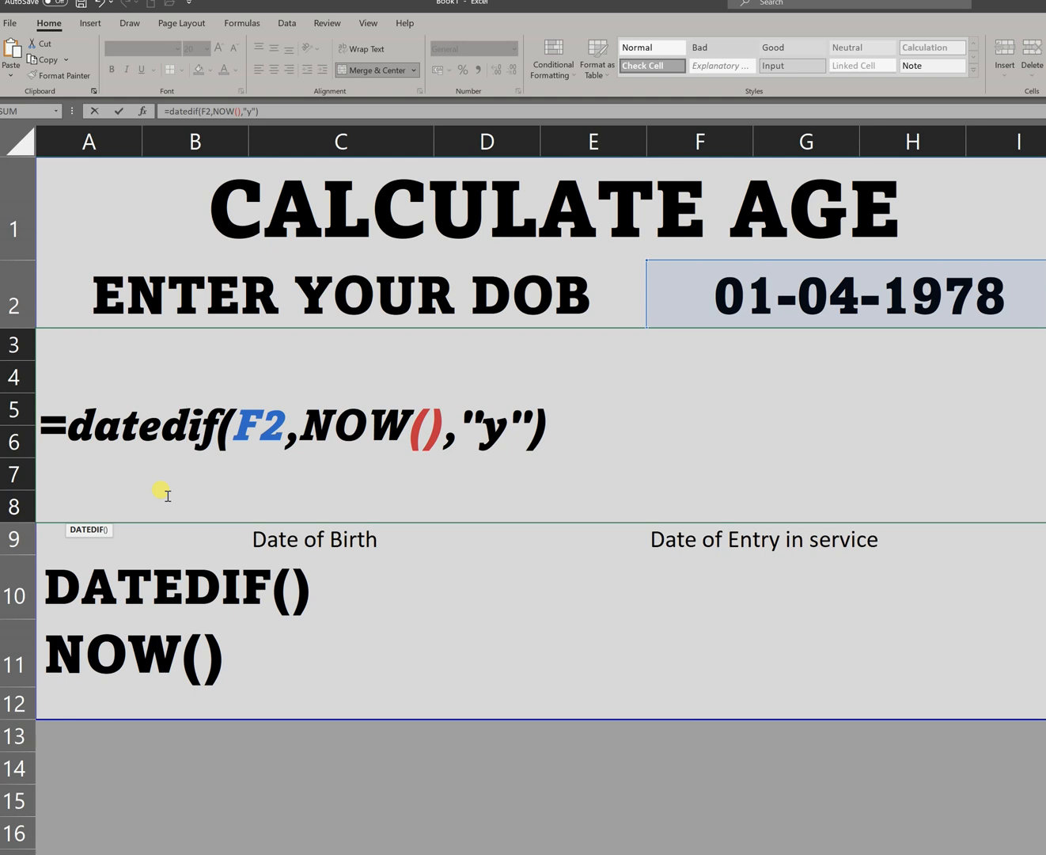
pyautogui.press('Return')
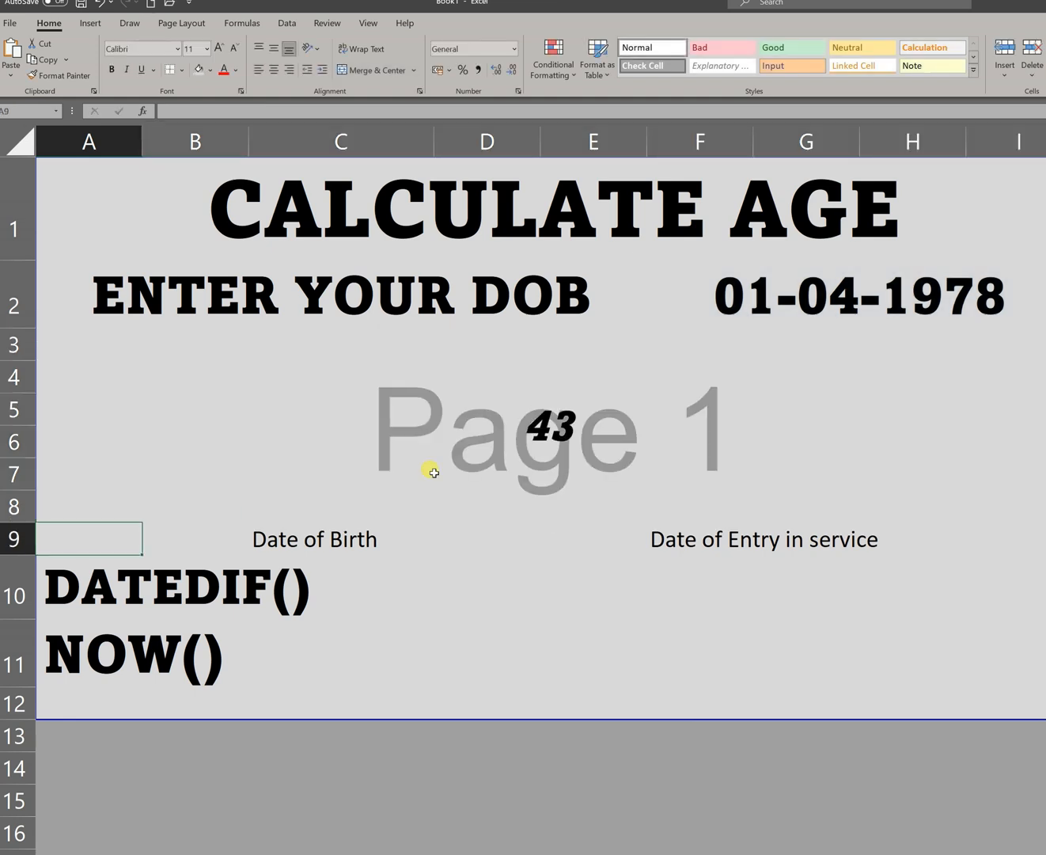
# Extend the formula in merged cell A3 with & datedif(F2,now(),"ym") after the years part.
pyautogui.click(553, 423)
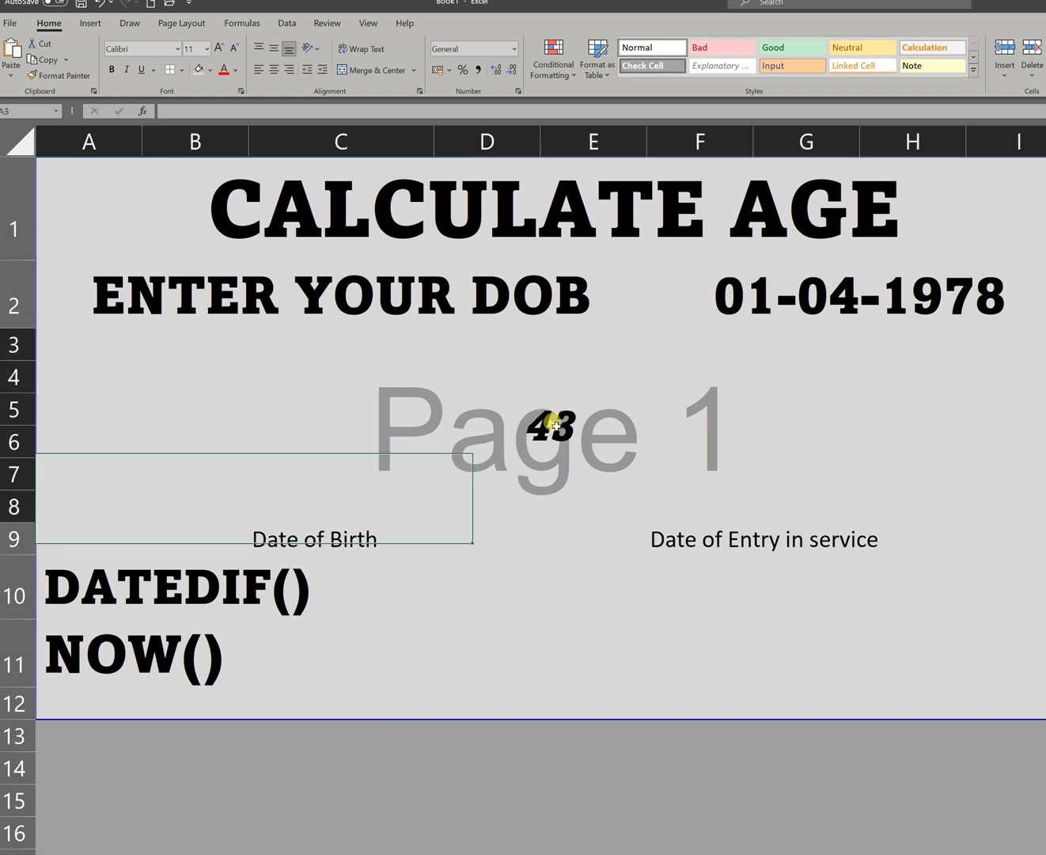
pyautogui.click(285, 111)
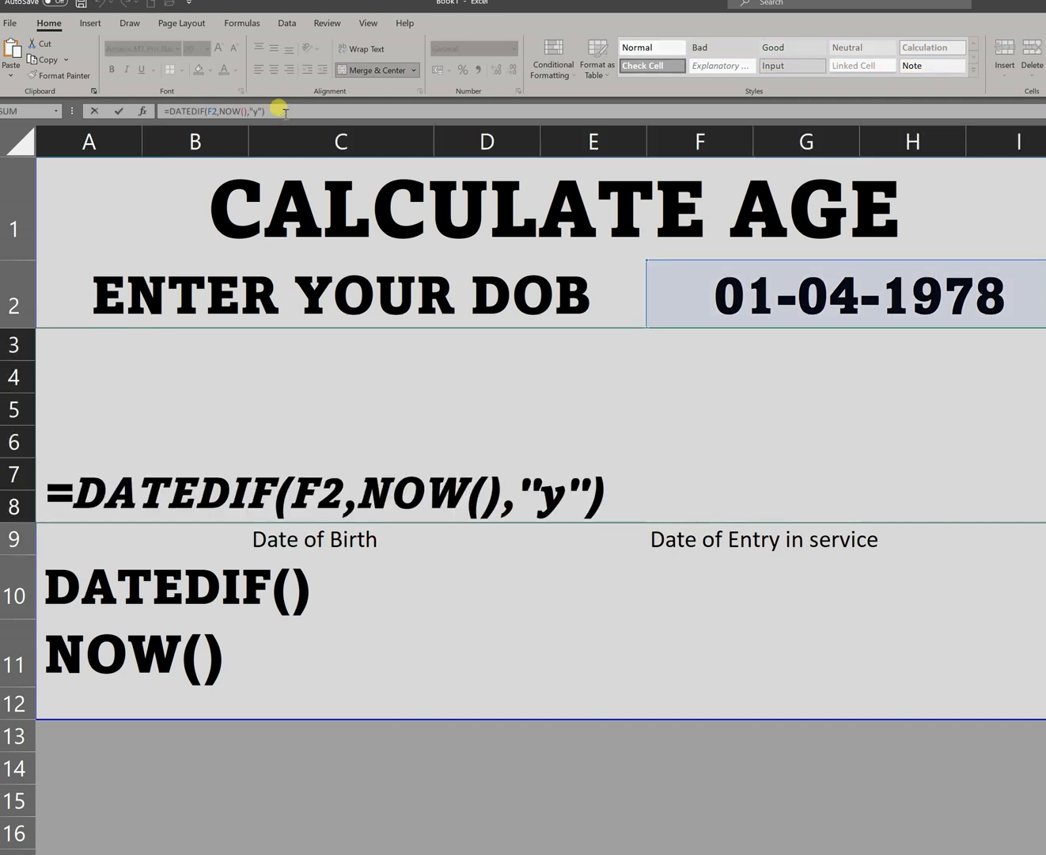
pyautogui.write('& dated')
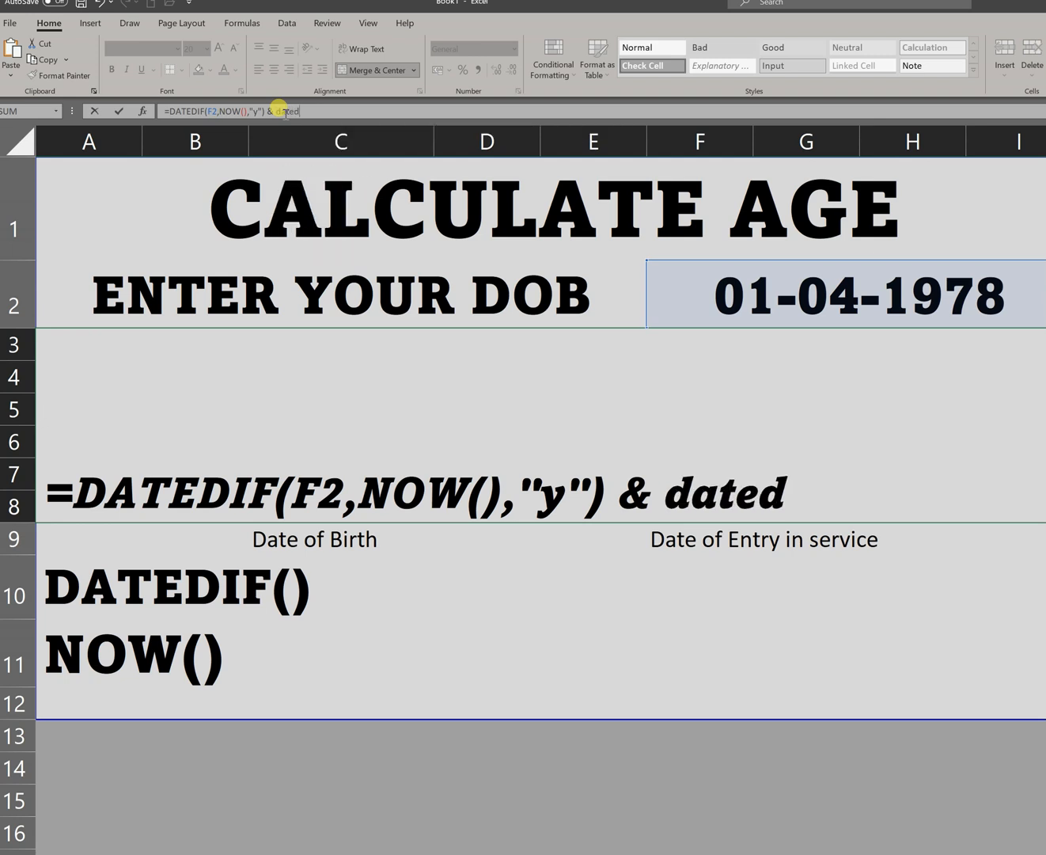
pyautogui.write('if(')
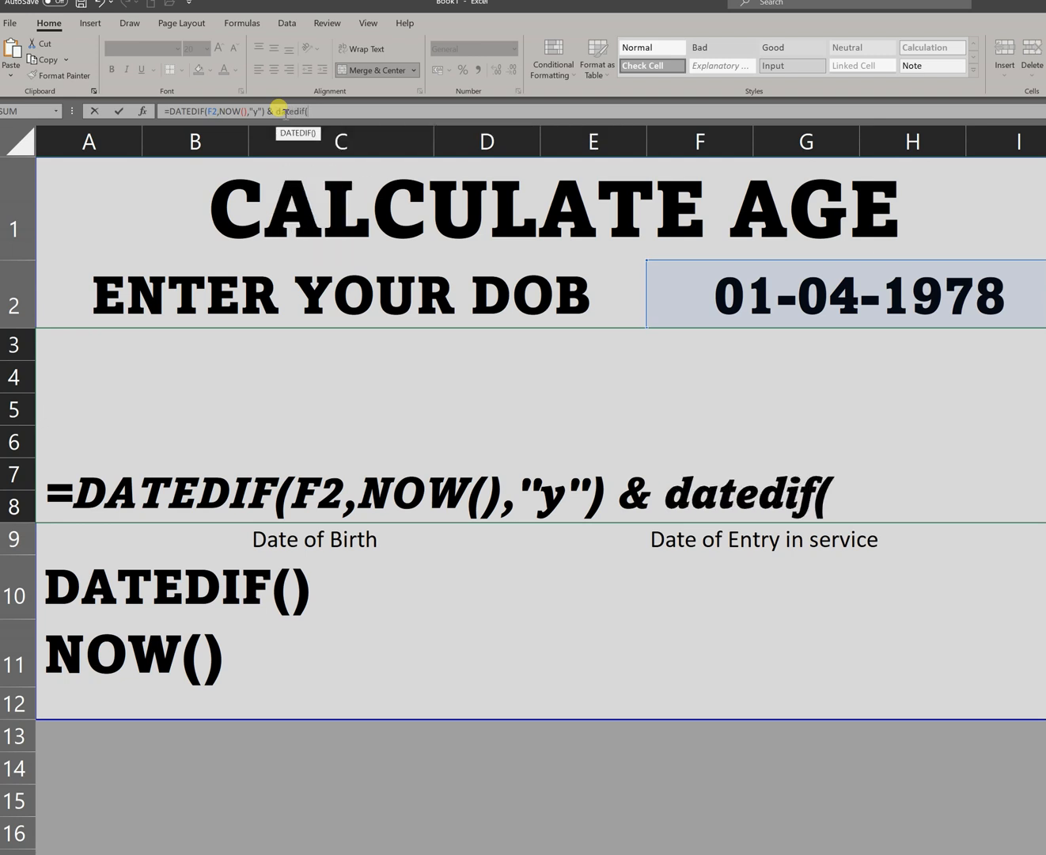
pyautogui.click(762, 288)
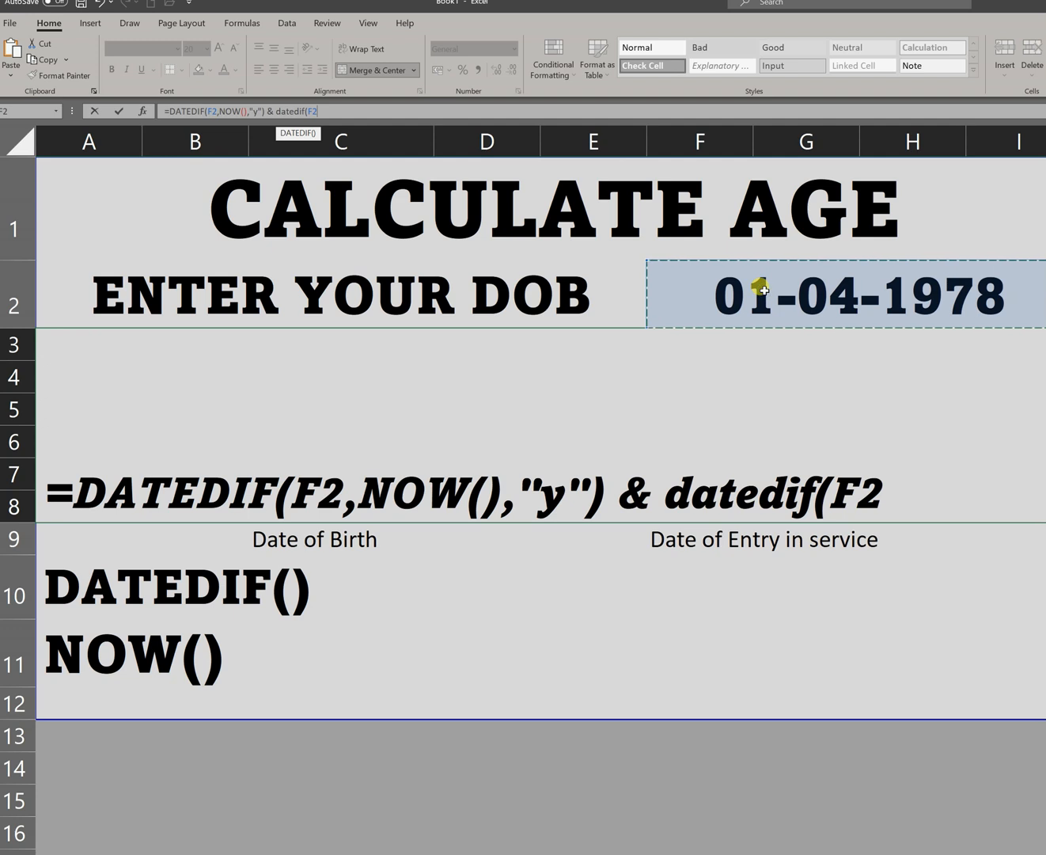
pyautogui.write(',now(')
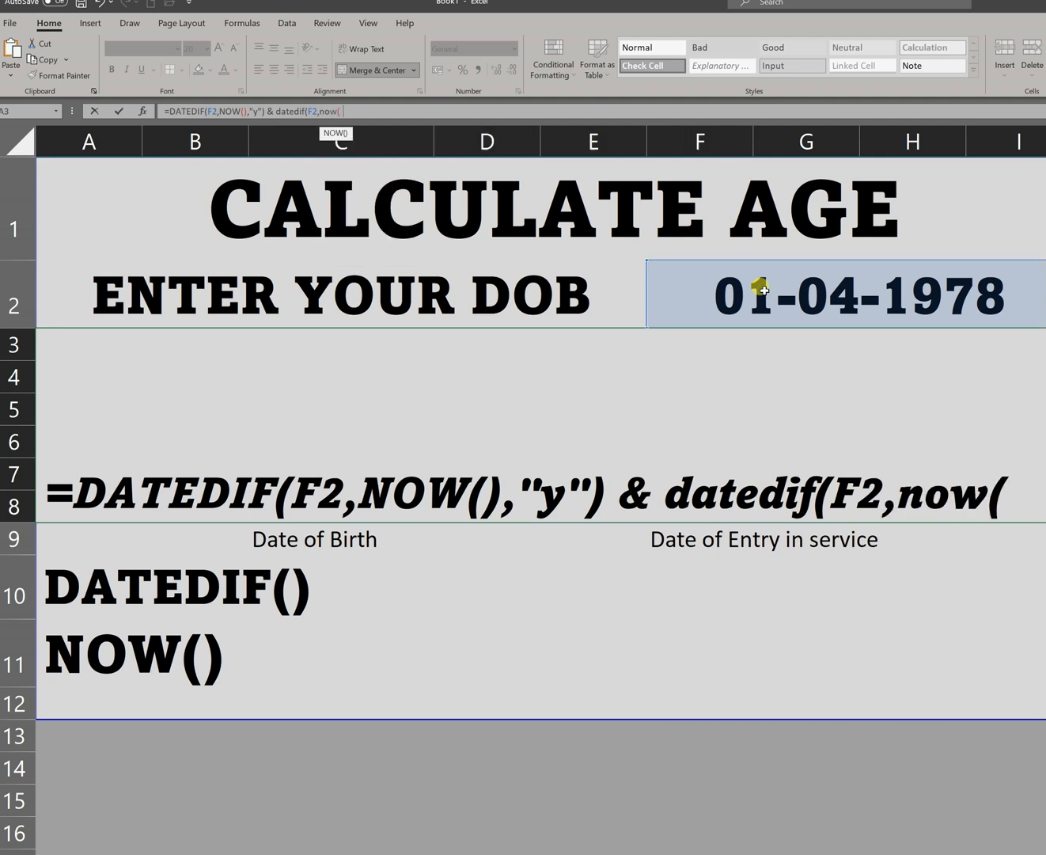
pyautogui.write('),"ym"')
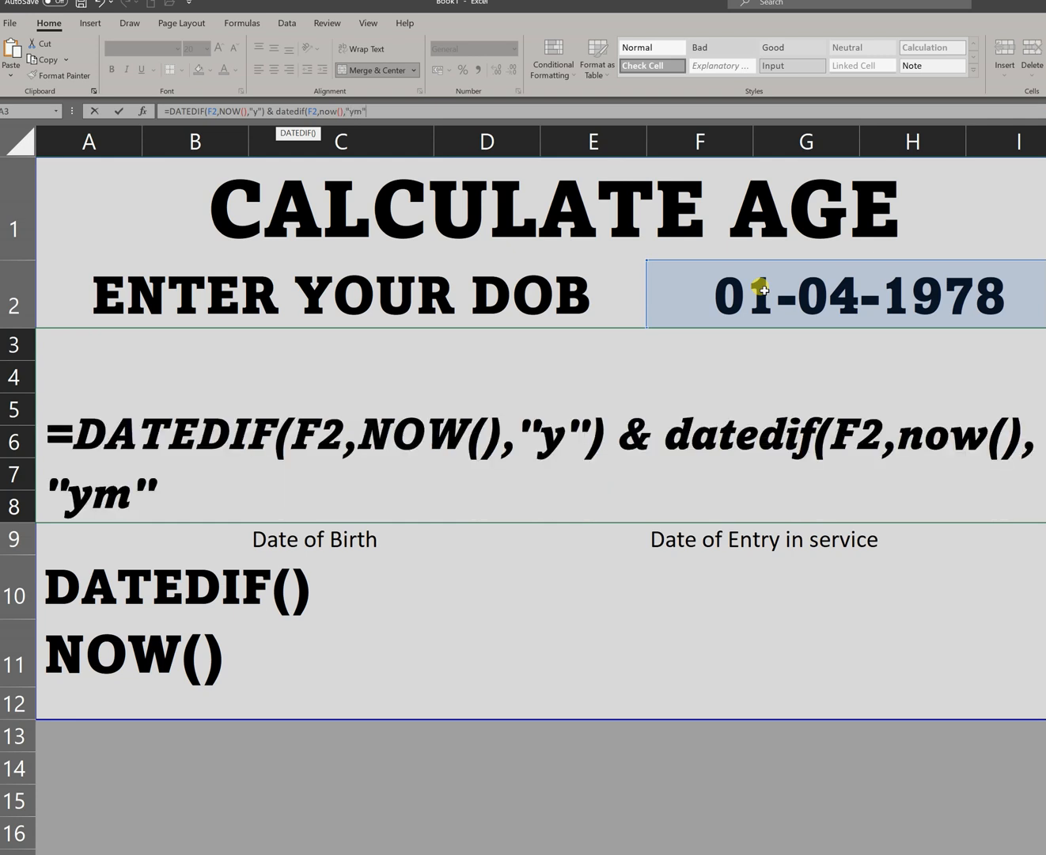
pyautogui.write(')')
pyautogui.press('Return')
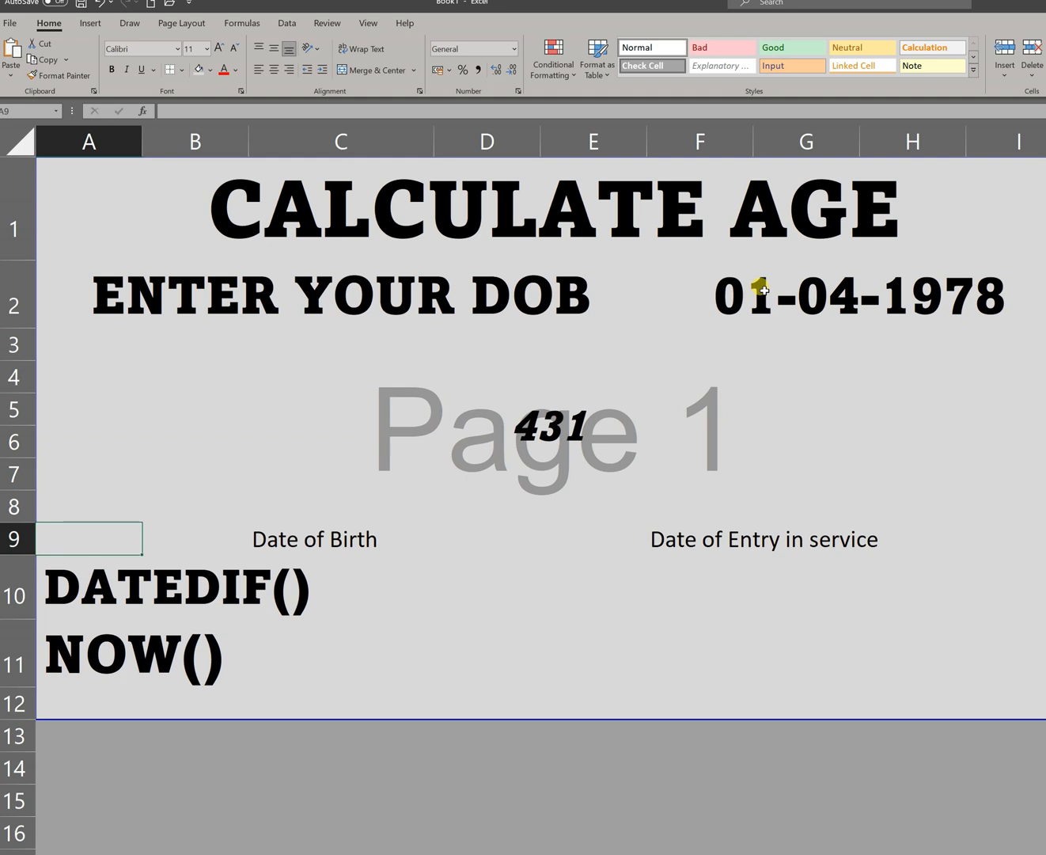
# Append & datedif(F2,now(),"dm") to the end of the age formula in A3.
pyautogui.click(551, 433)
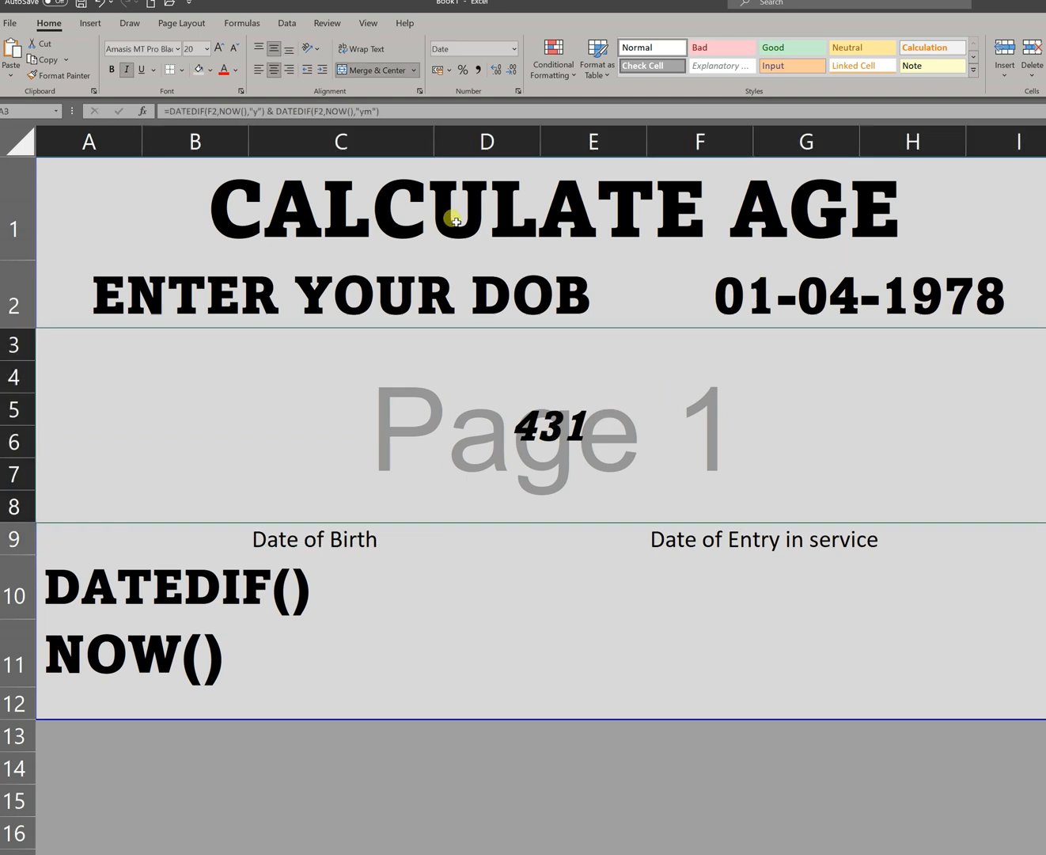
pyautogui.click(433, 110)
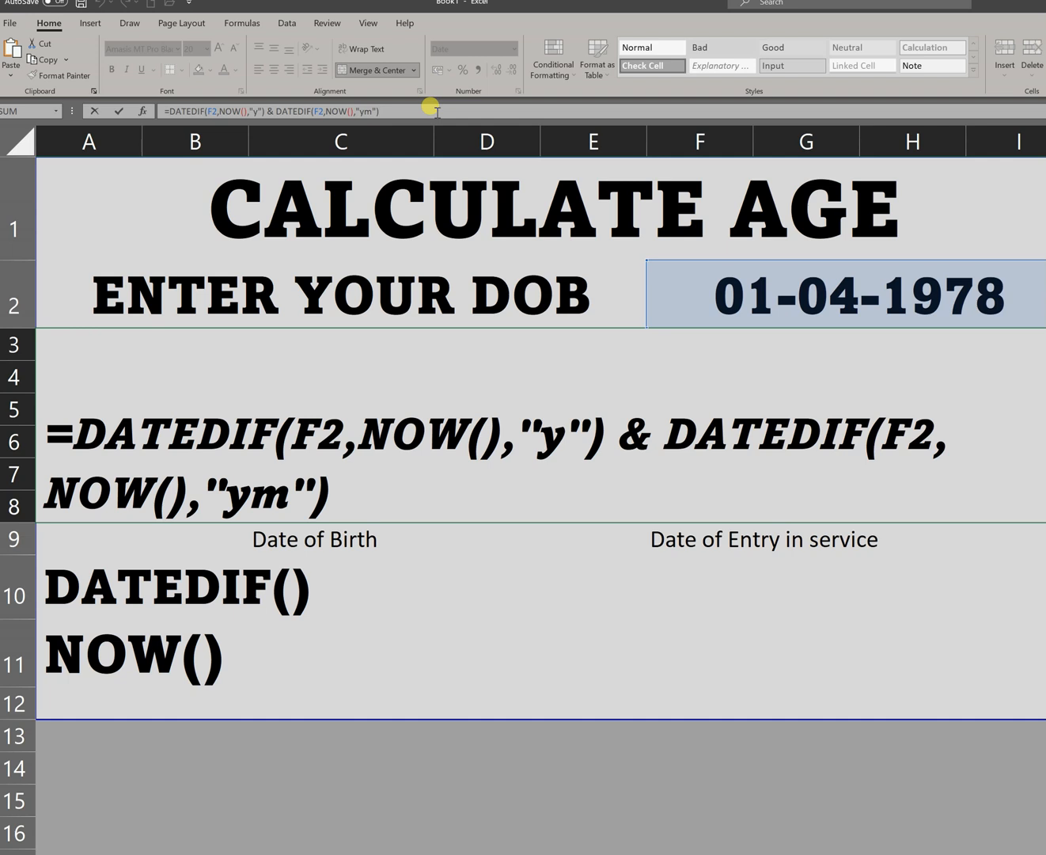
pyautogui.write('& datedif')
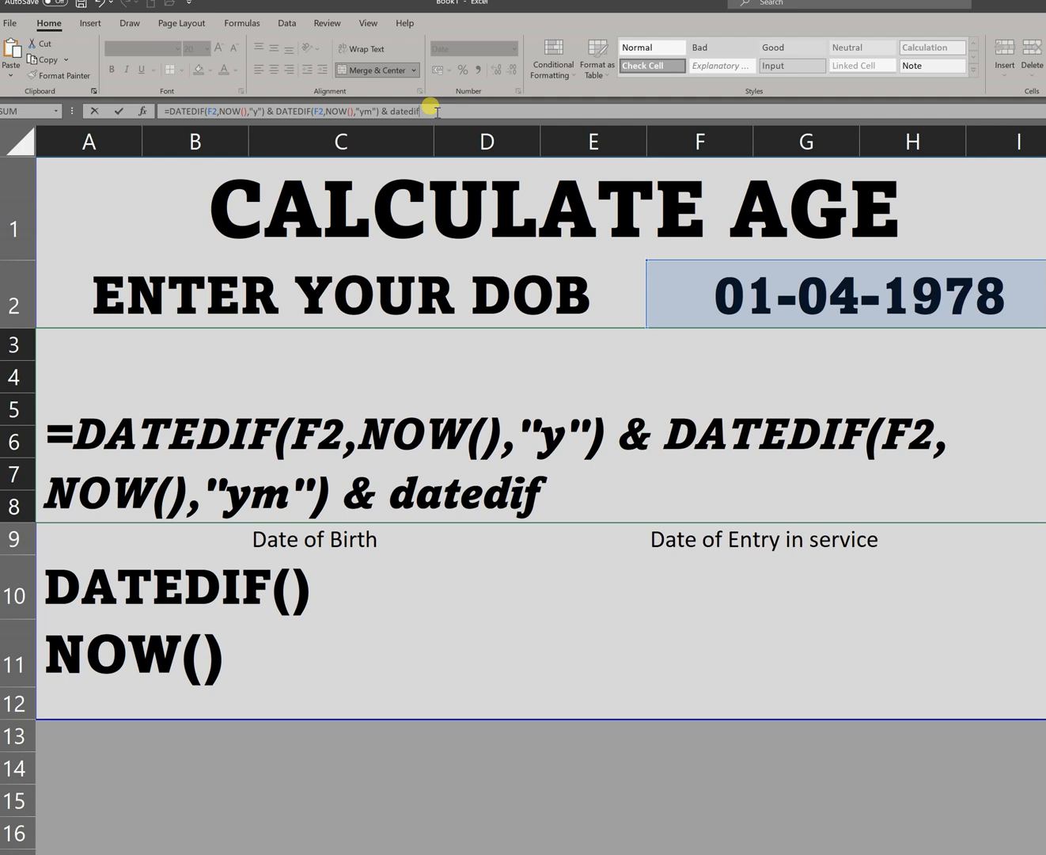
pyautogui.write('(')
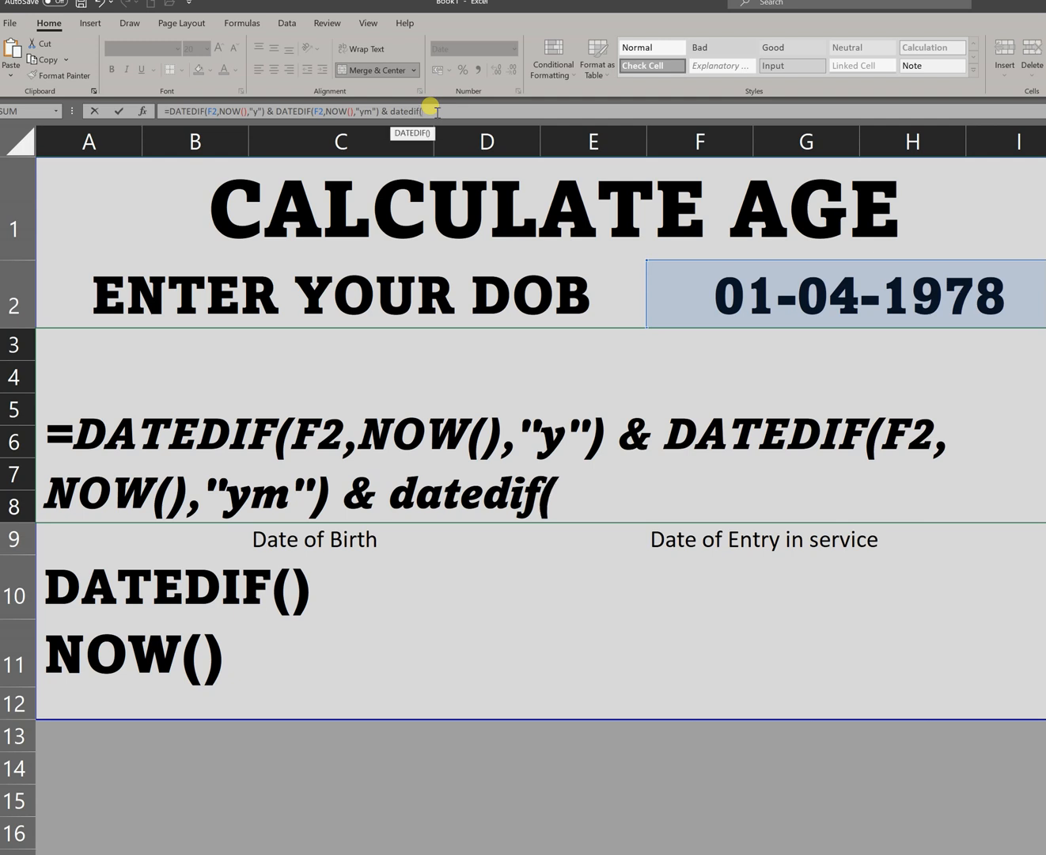
pyautogui.click(756, 291)
pyautogui.write(',')
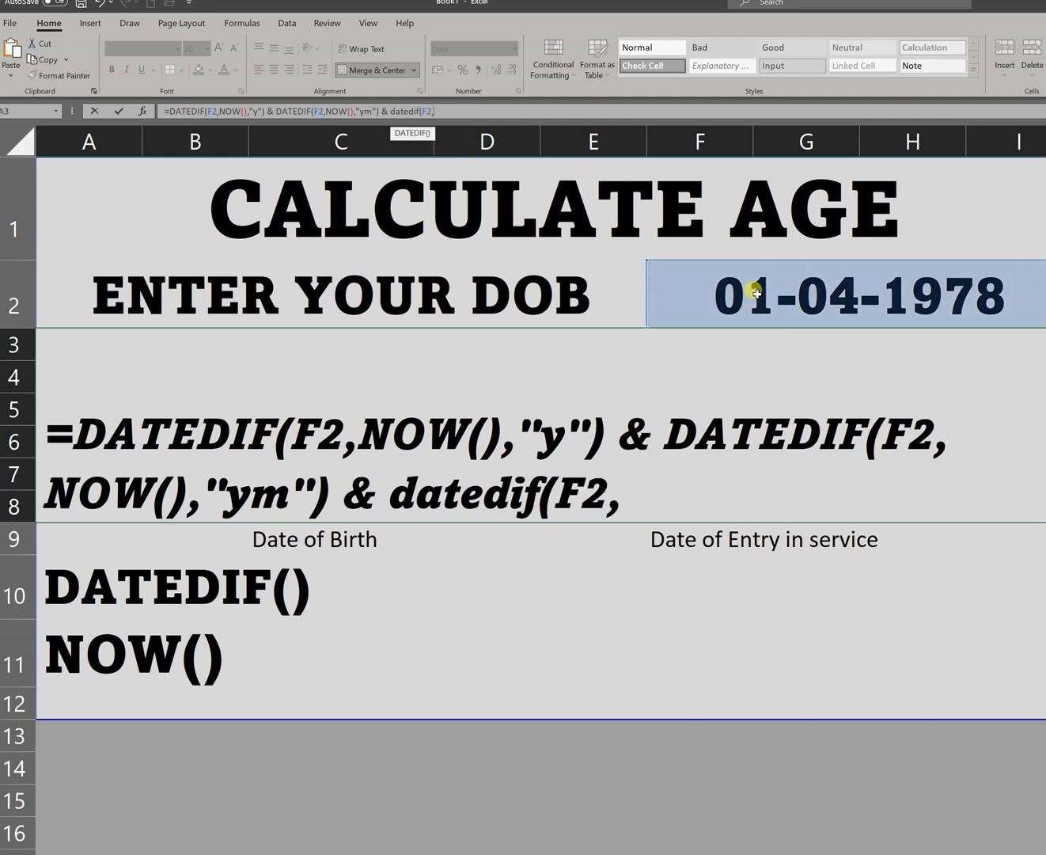
pyautogui.write('now')
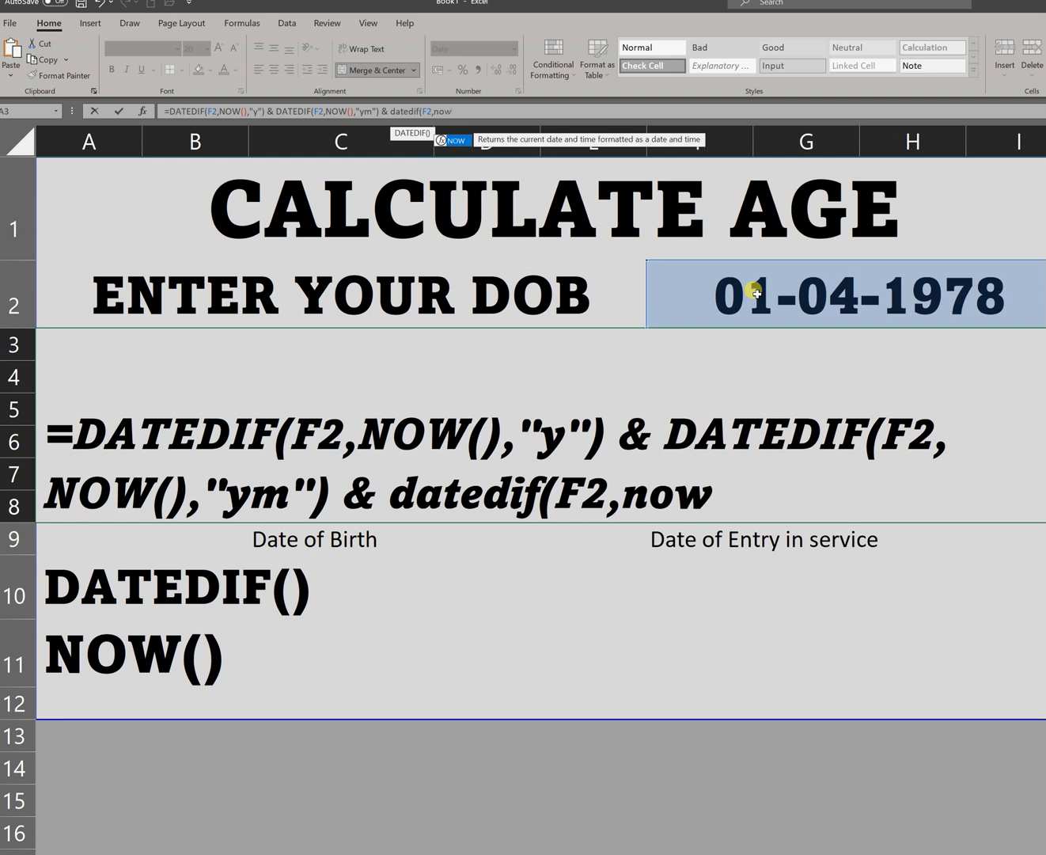
pyautogui.write('(),')
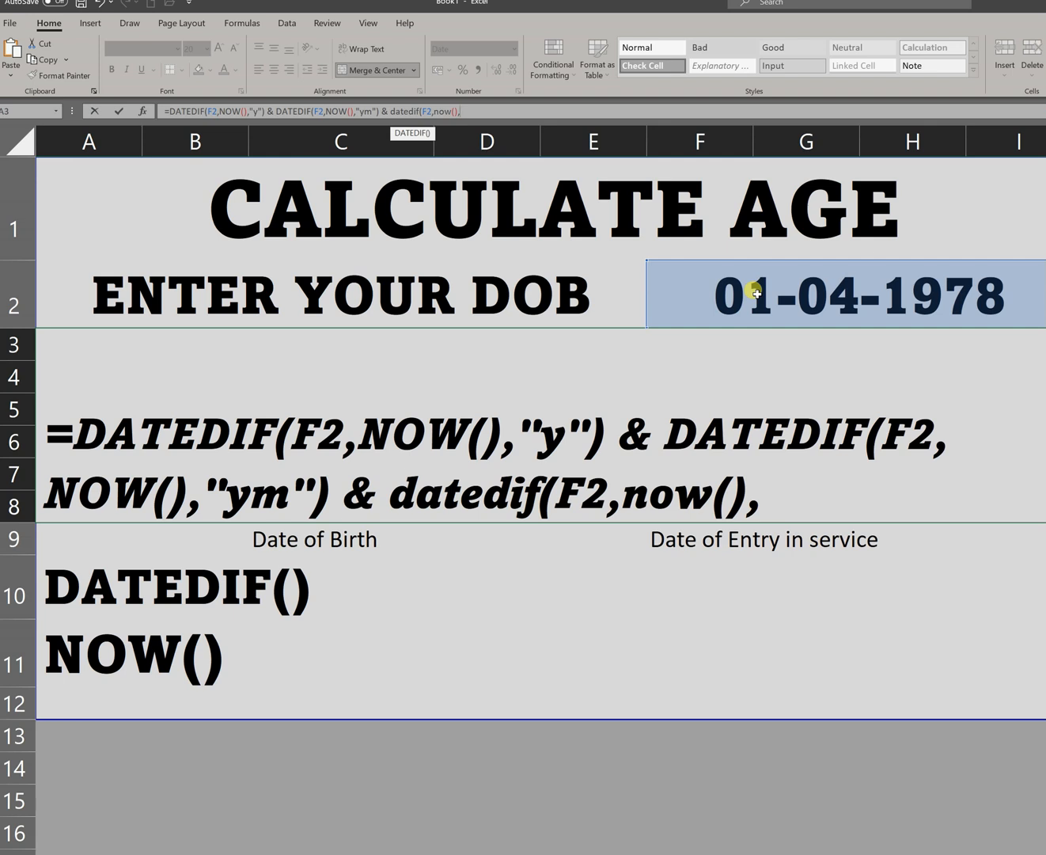
pyautogui.write('"dm")')
pyautogui.press('Return')
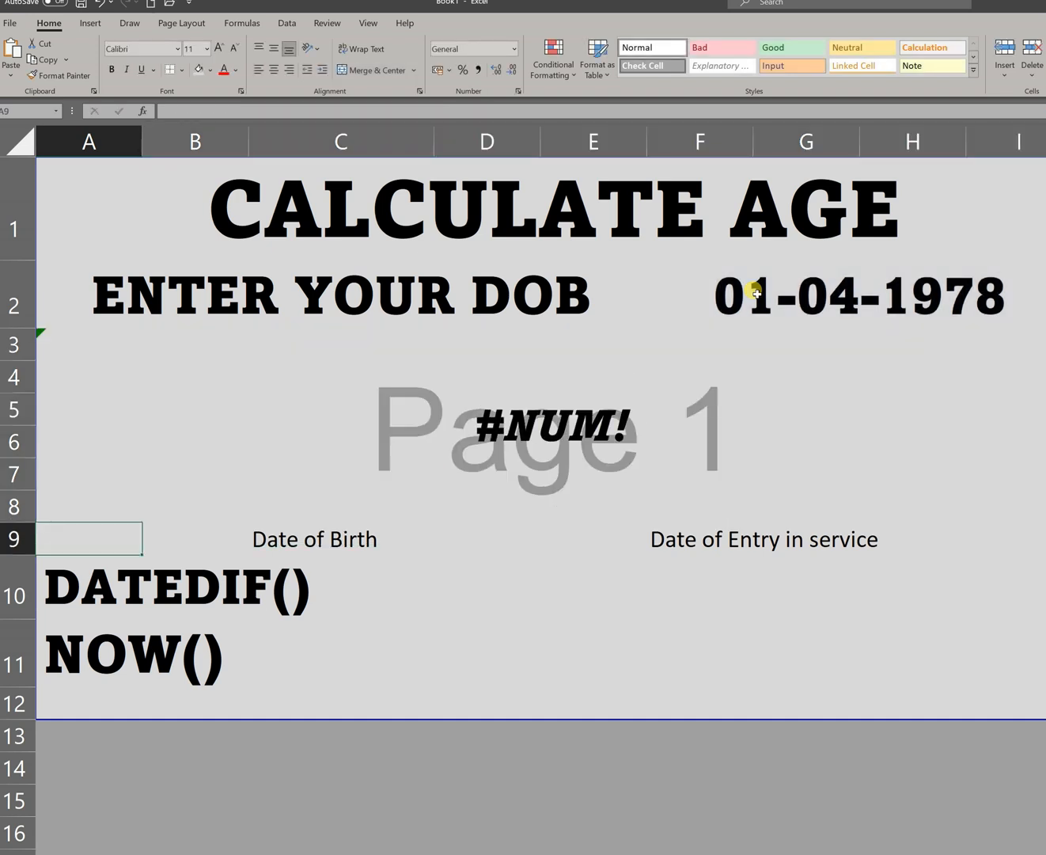
# Correct the unit in the last DATEDIF of the A3 formula to "md".
pyautogui.click(600, 402)
pyautogui.click(467, 110)
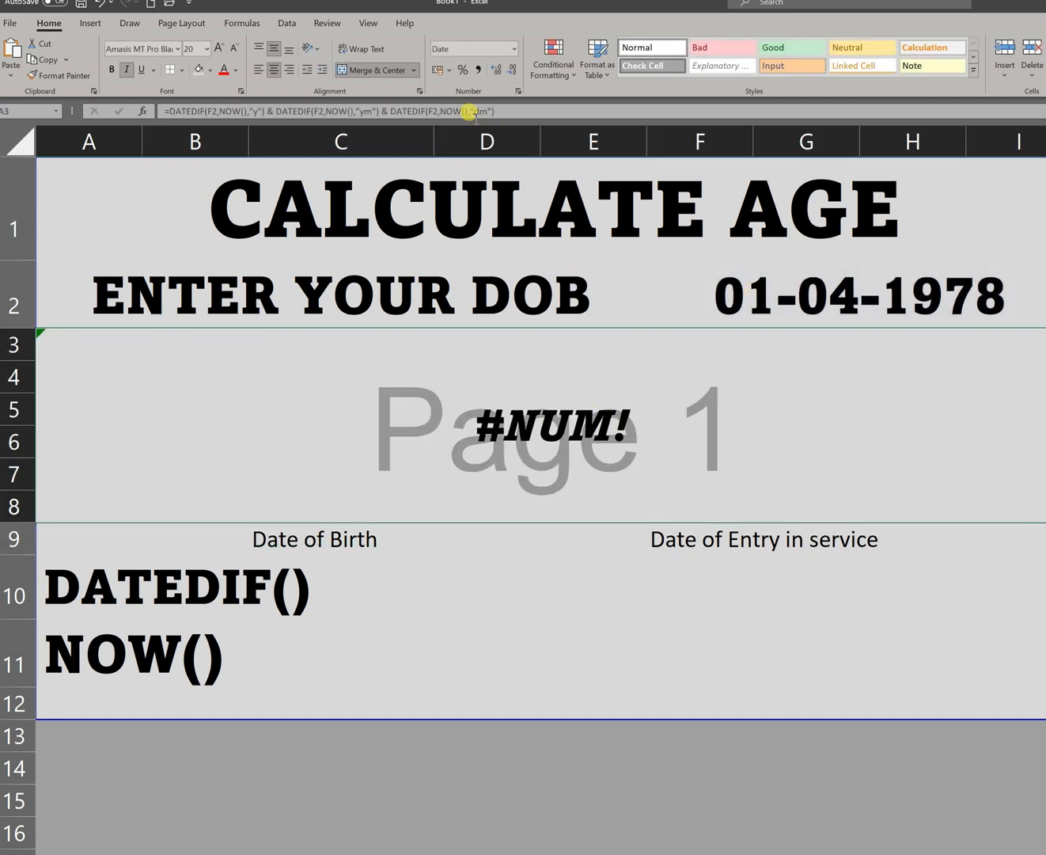
pyautogui.click(491, 112)
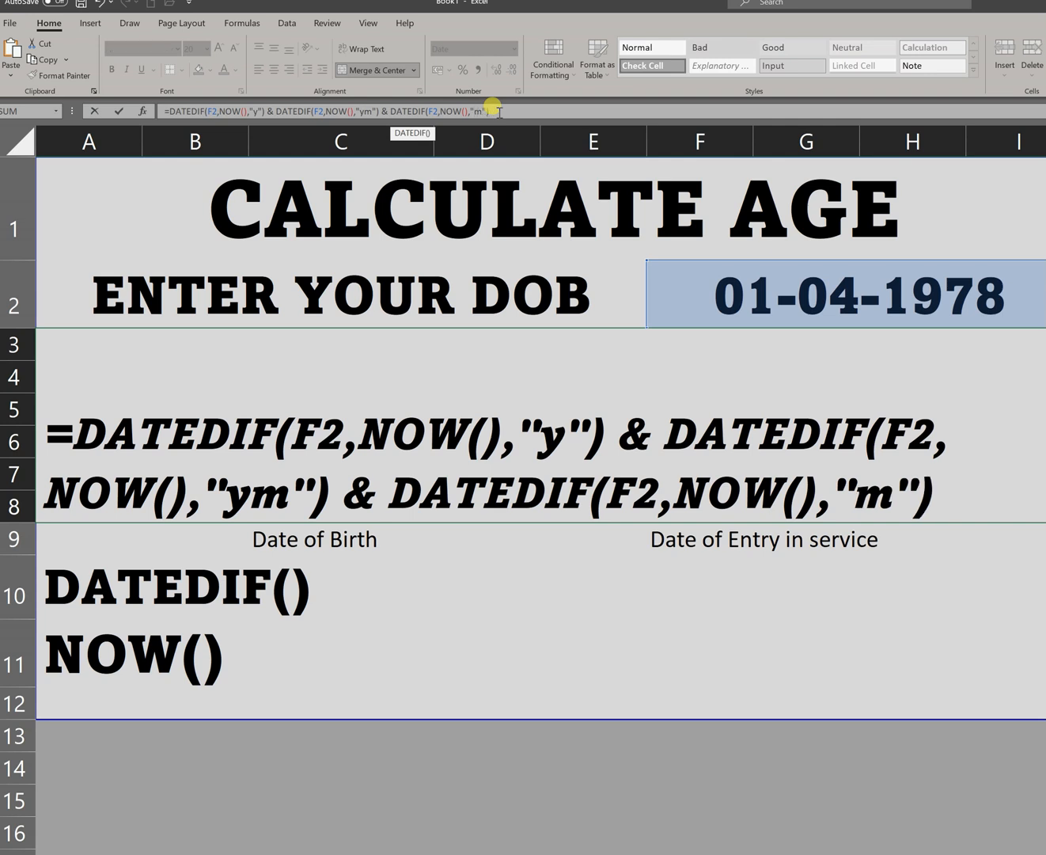
pyautogui.write('y')
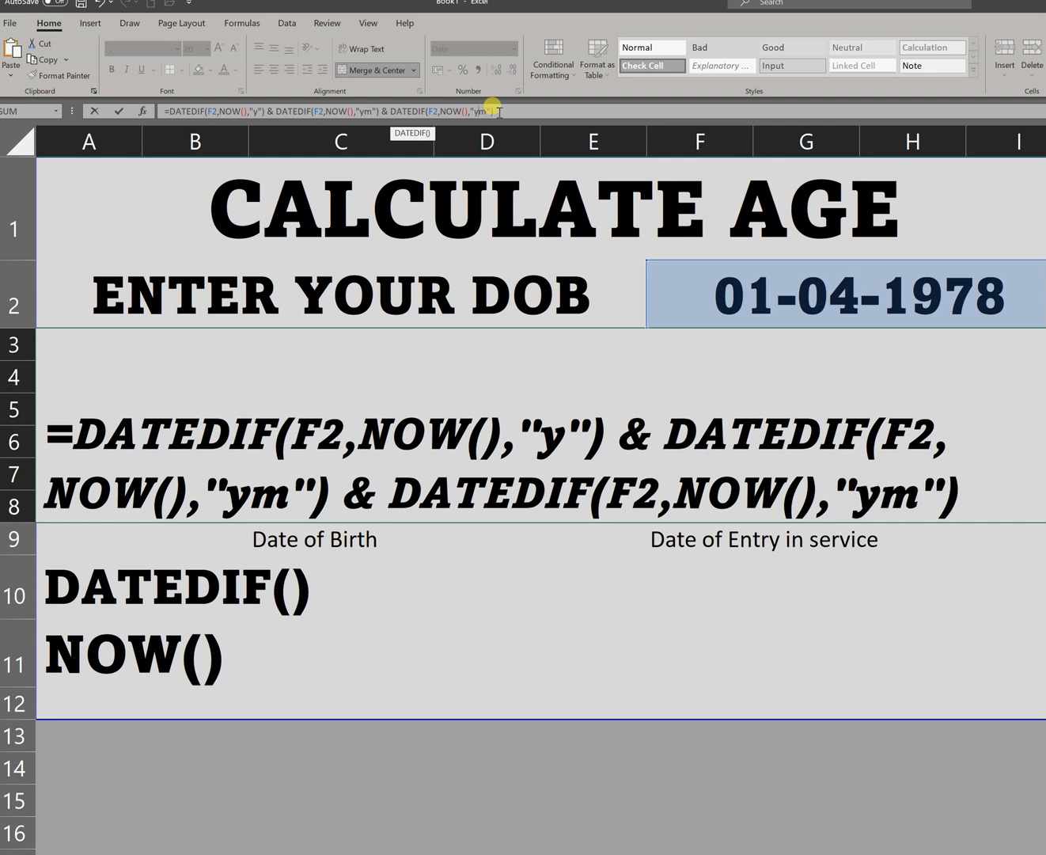
pyautogui.press('BackSpace')
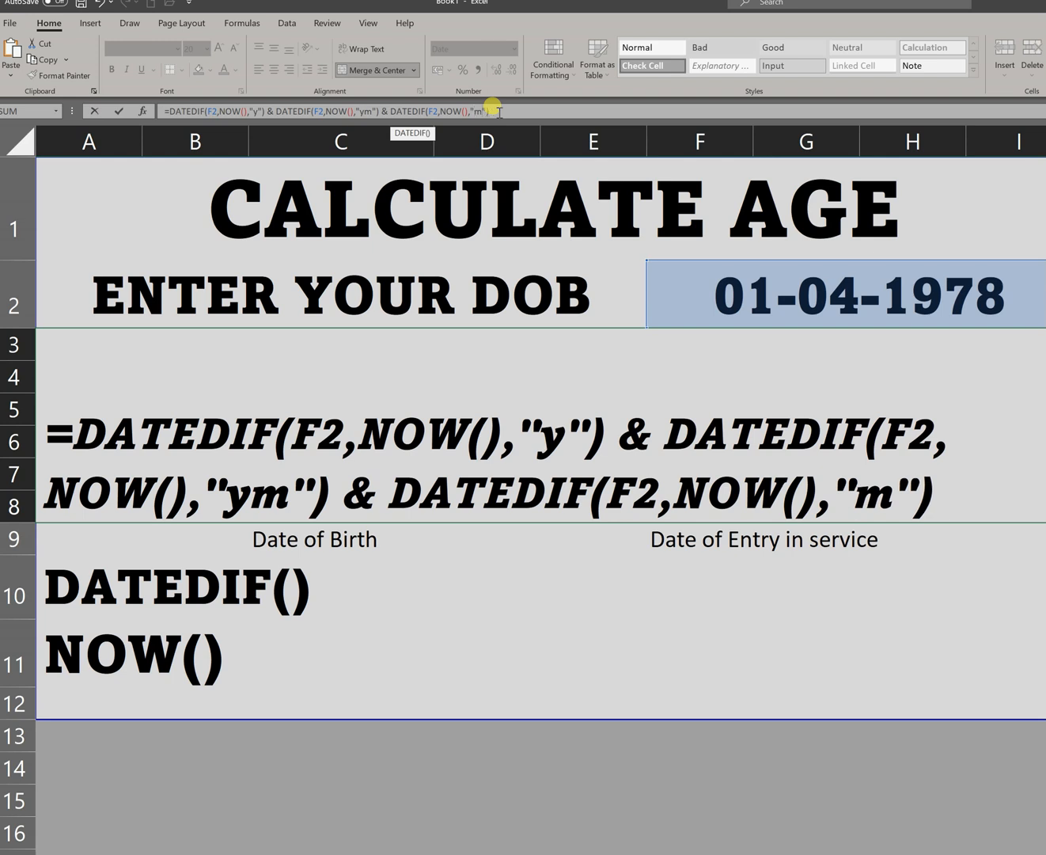
pyautogui.write('d')
pyautogui.press('Return')
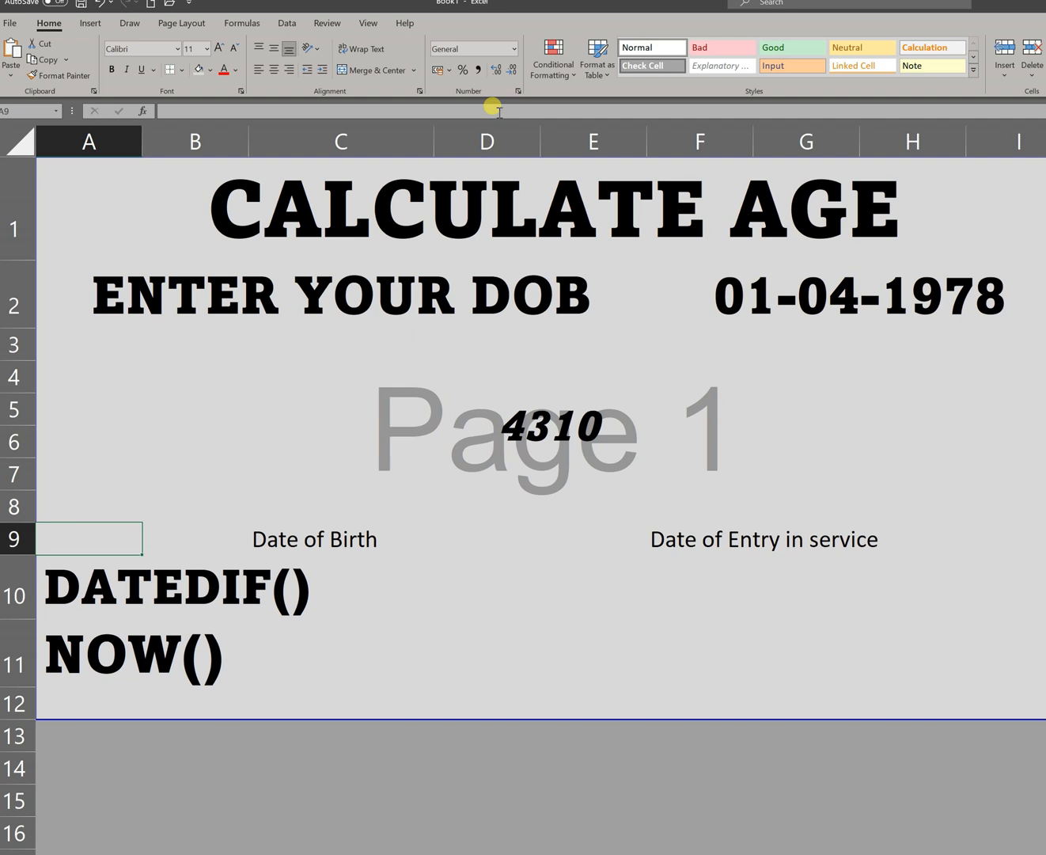
# Insert "Your Age is" & " " & directly after the equals sign of the A3 formula.
pyautogui.click(547, 427)
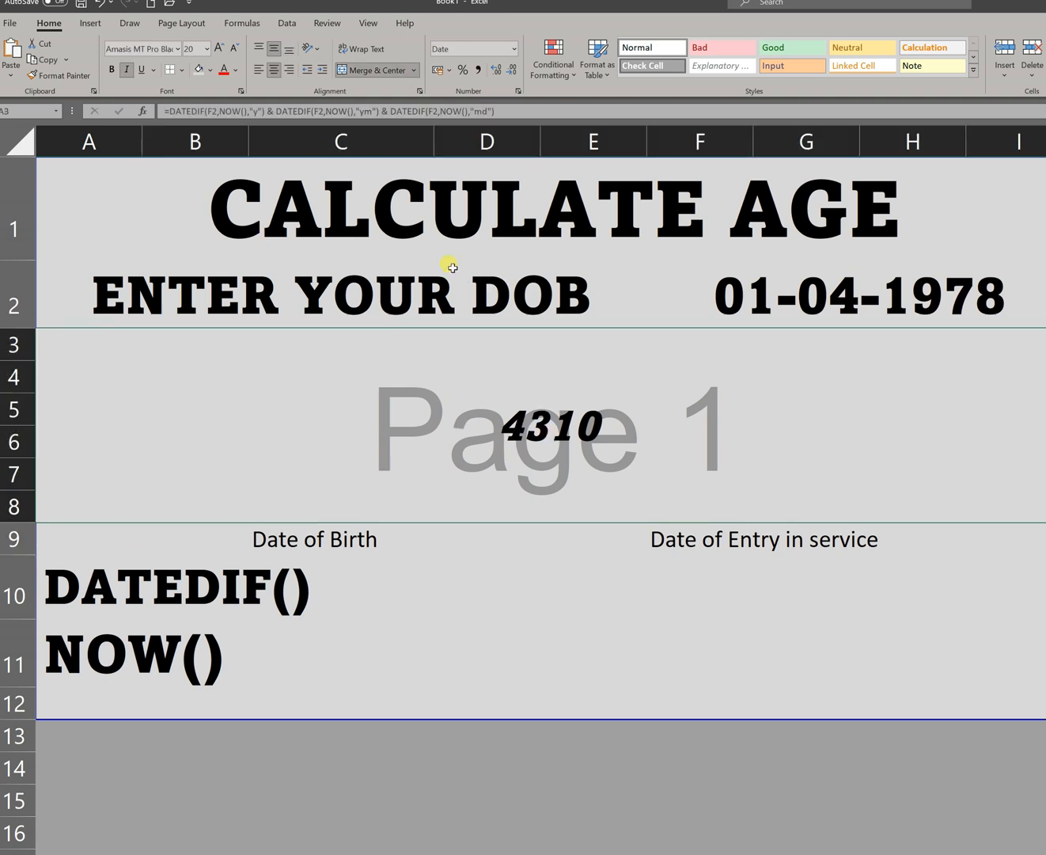
pyautogui.click(162, 107)
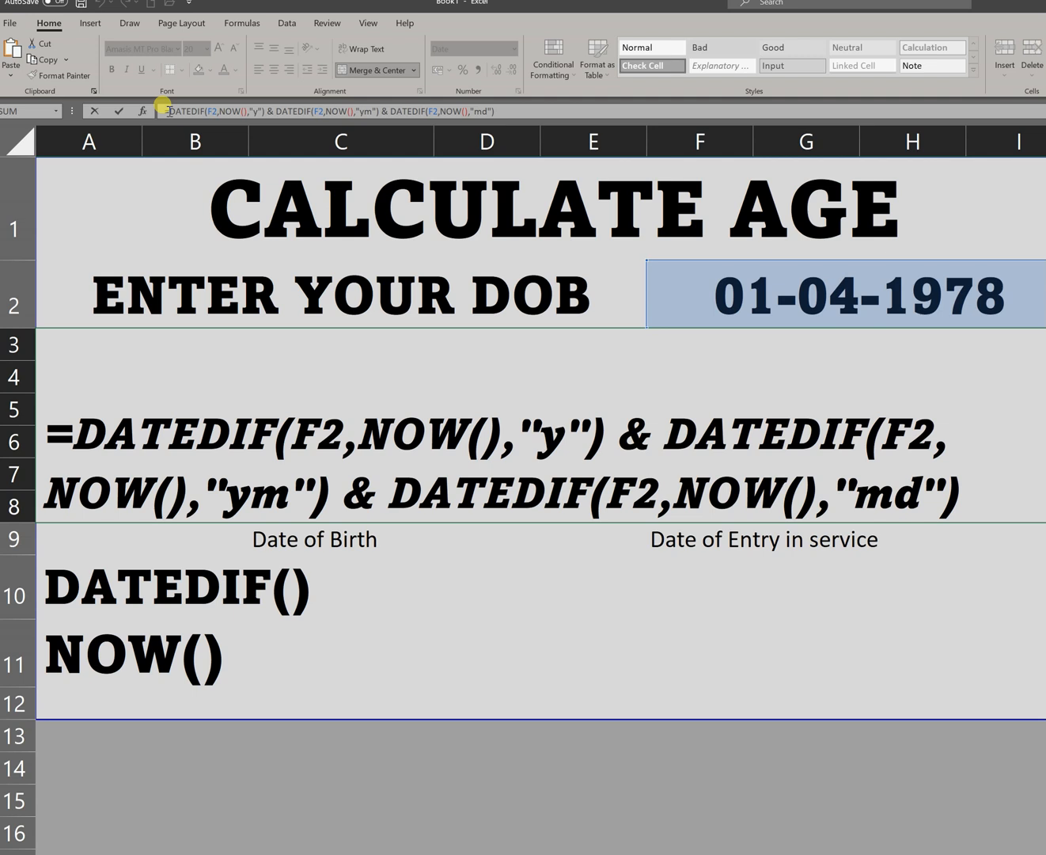
pyautogui.write('"')
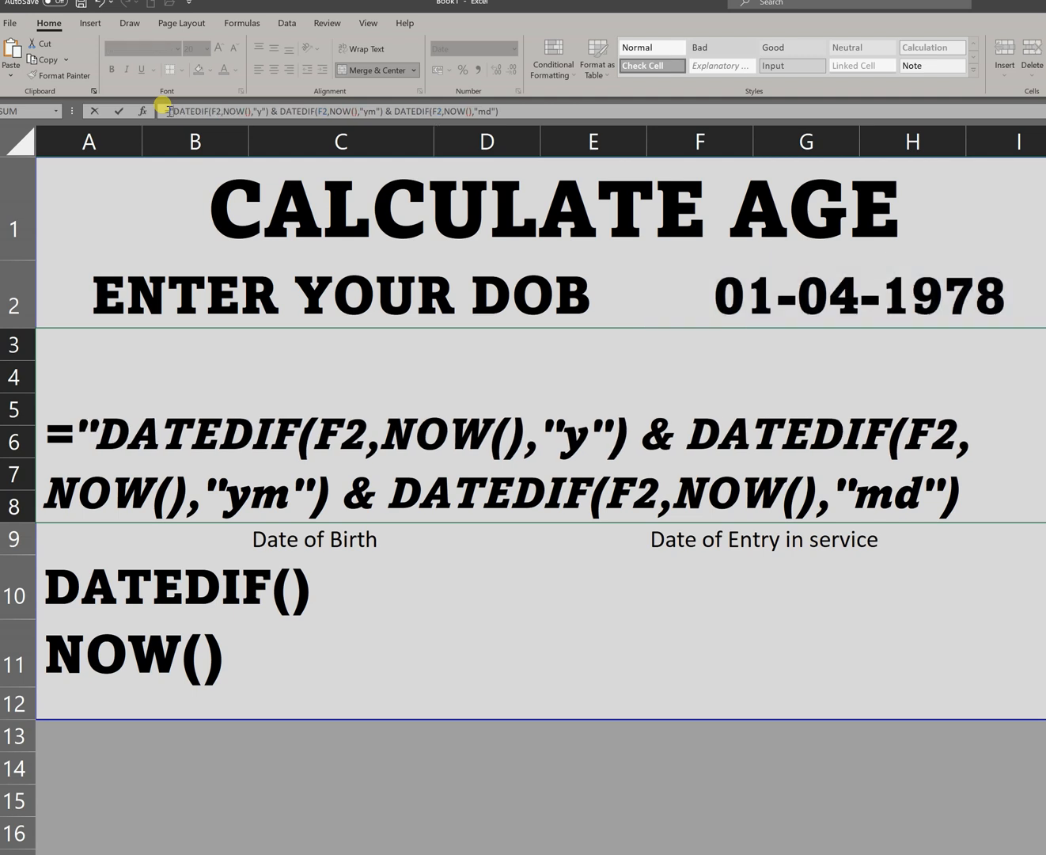
pyautogui.write('Your ')
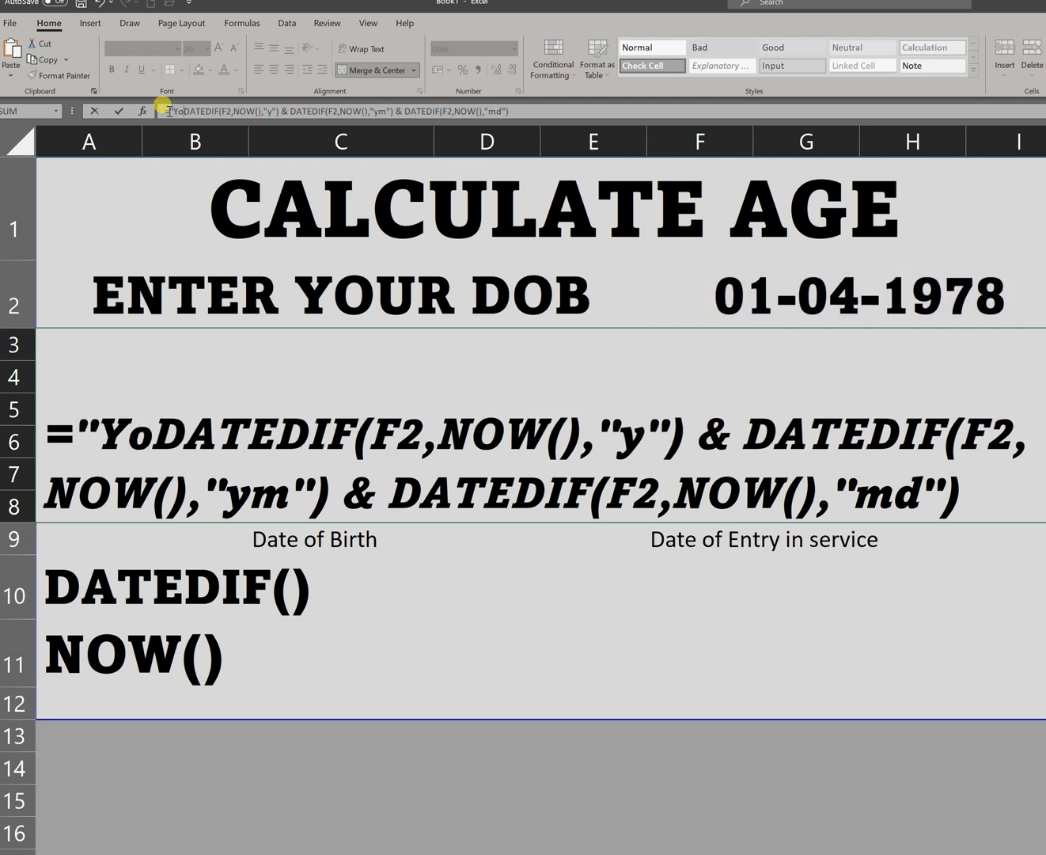
pyautogui.write('Age ')
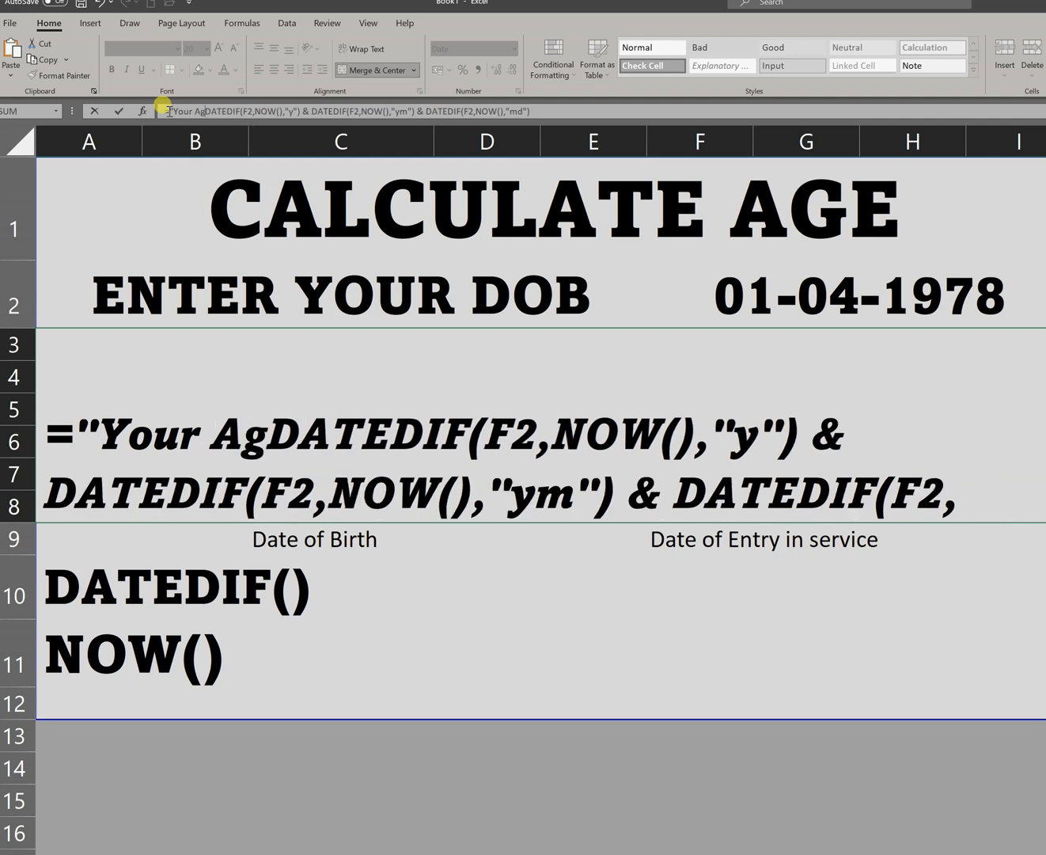
pyautogui.write('is')
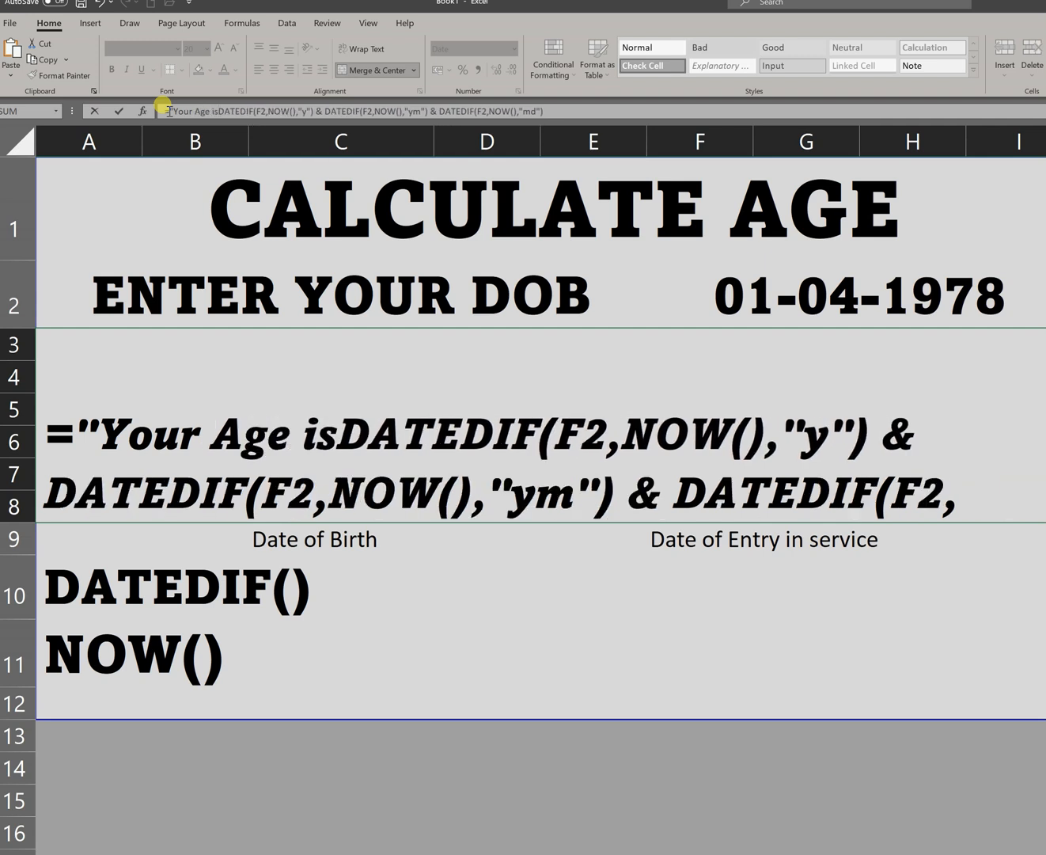
pyautogui.write('"')
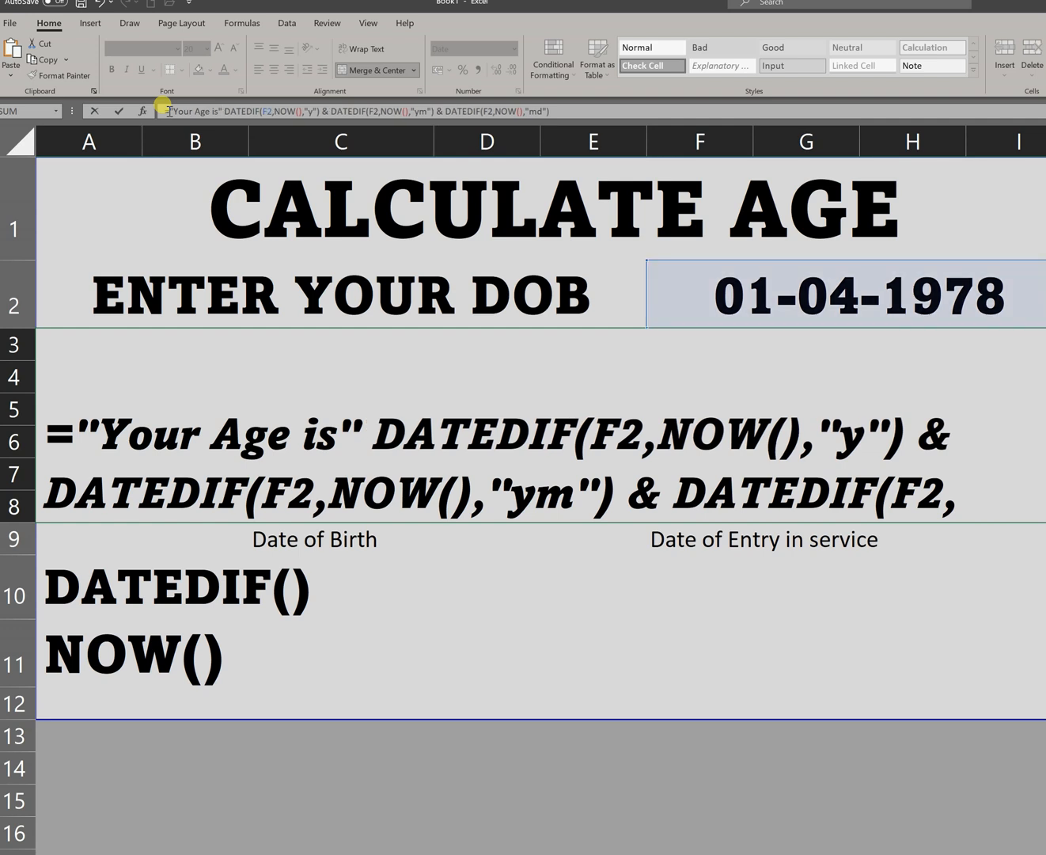
pyautogui.write(' &')
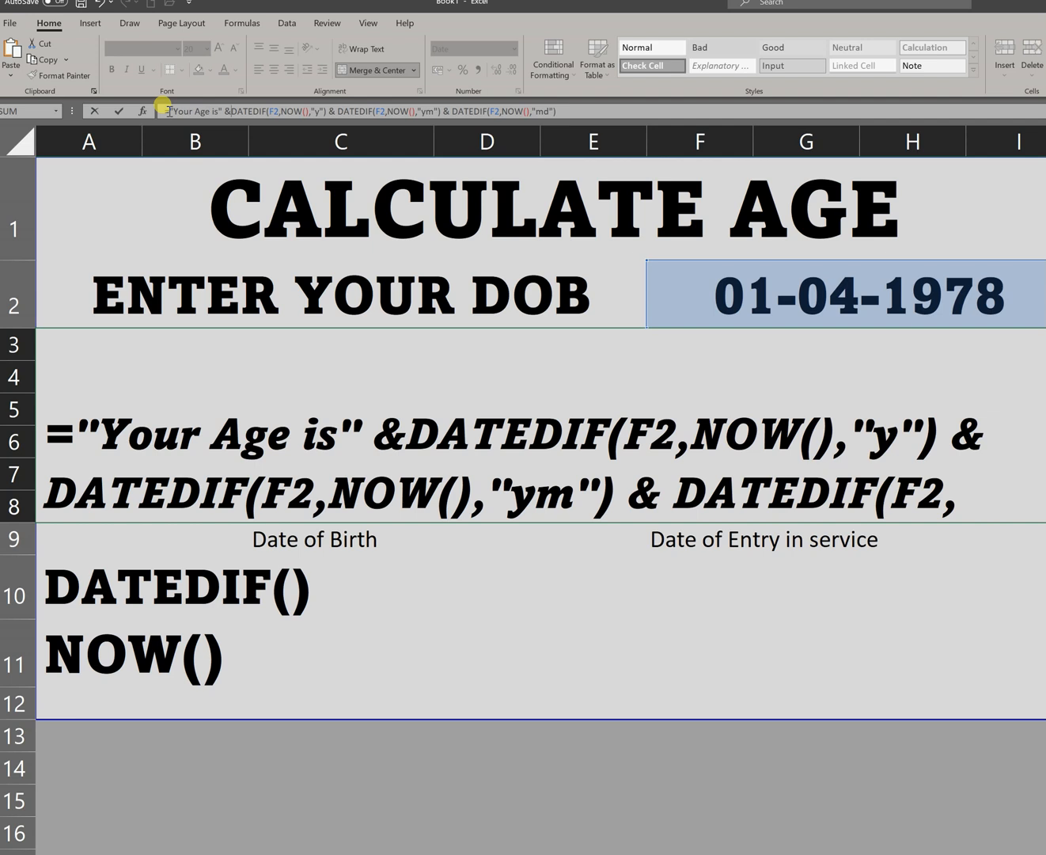
pyautogui.write(' " ')
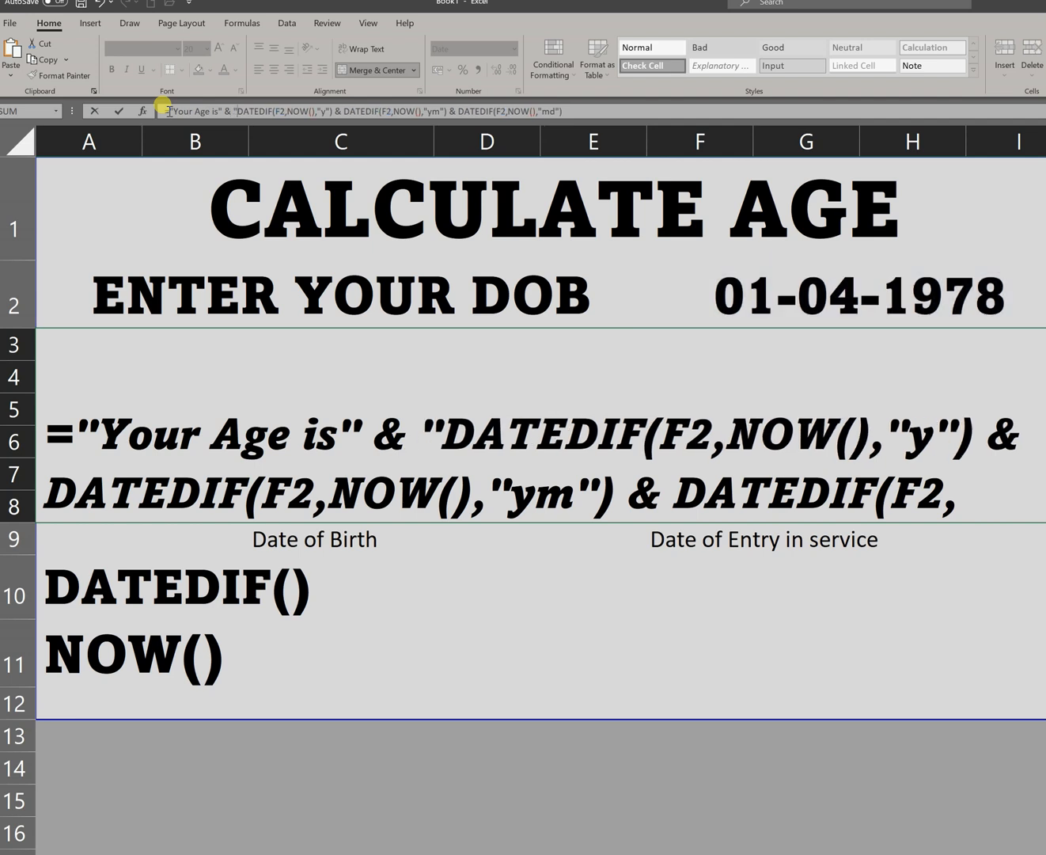
pyautogui.write('"')
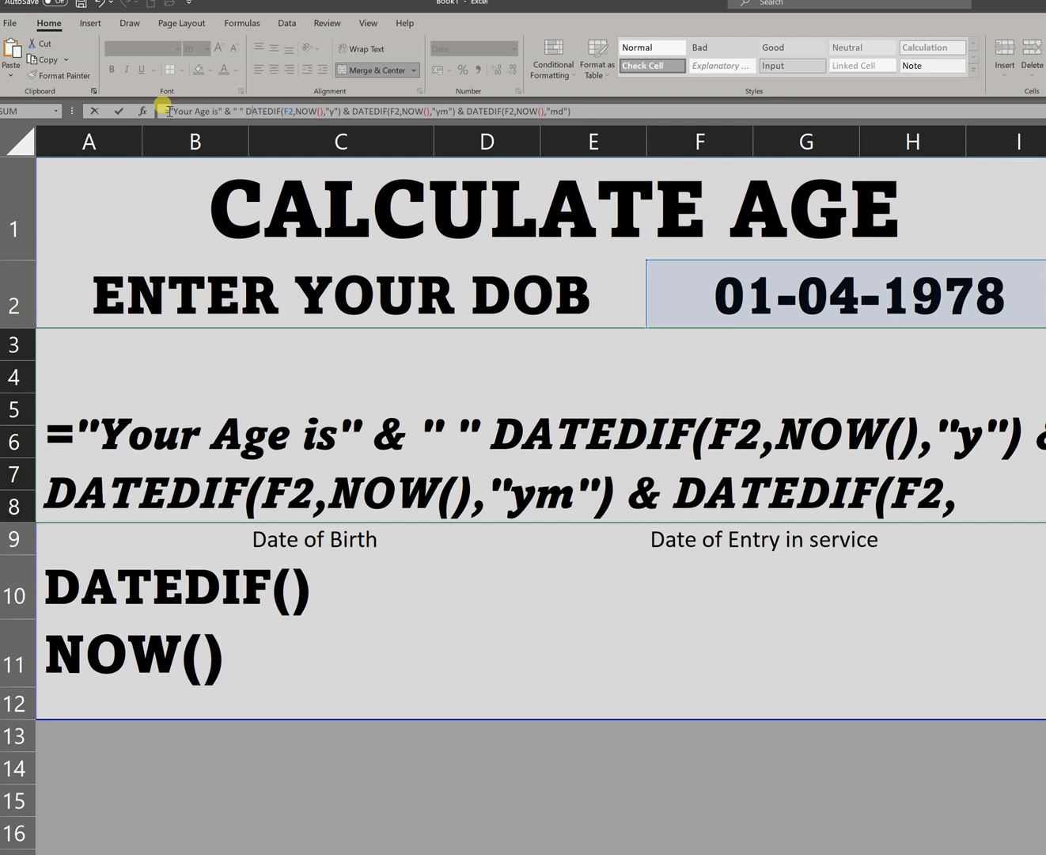
pyautogui.write(' &')
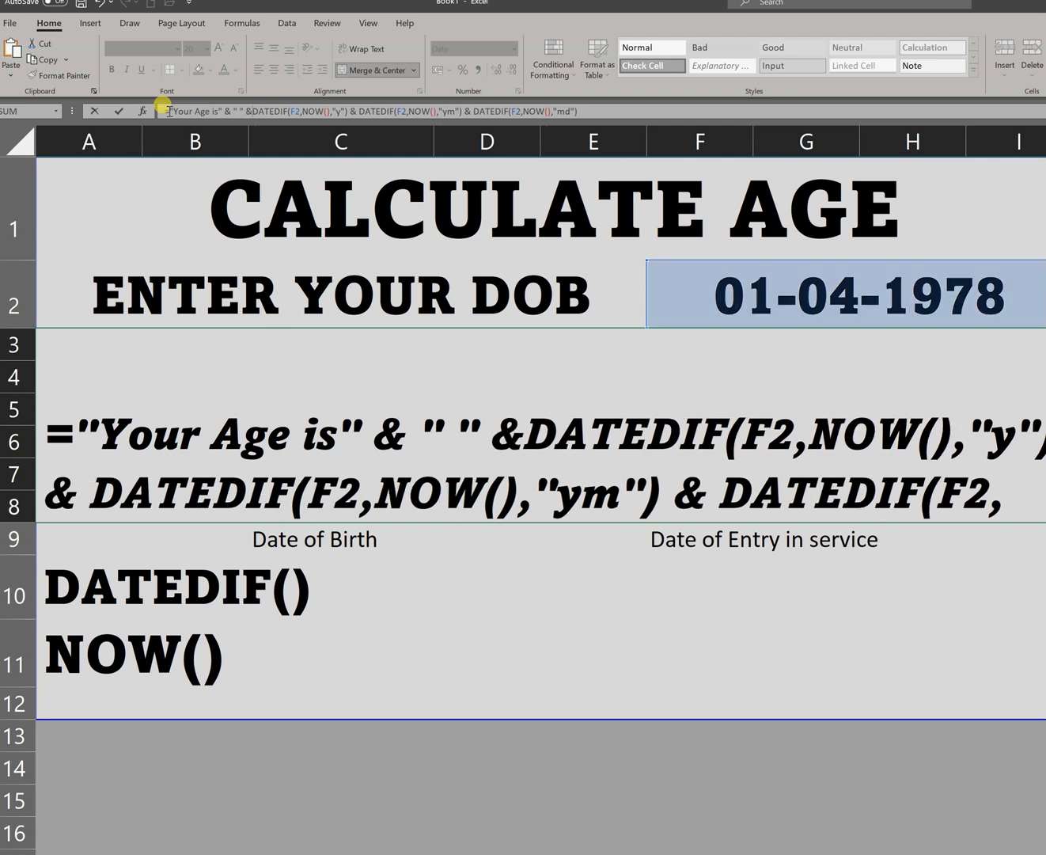
pyautogui.press('Return')
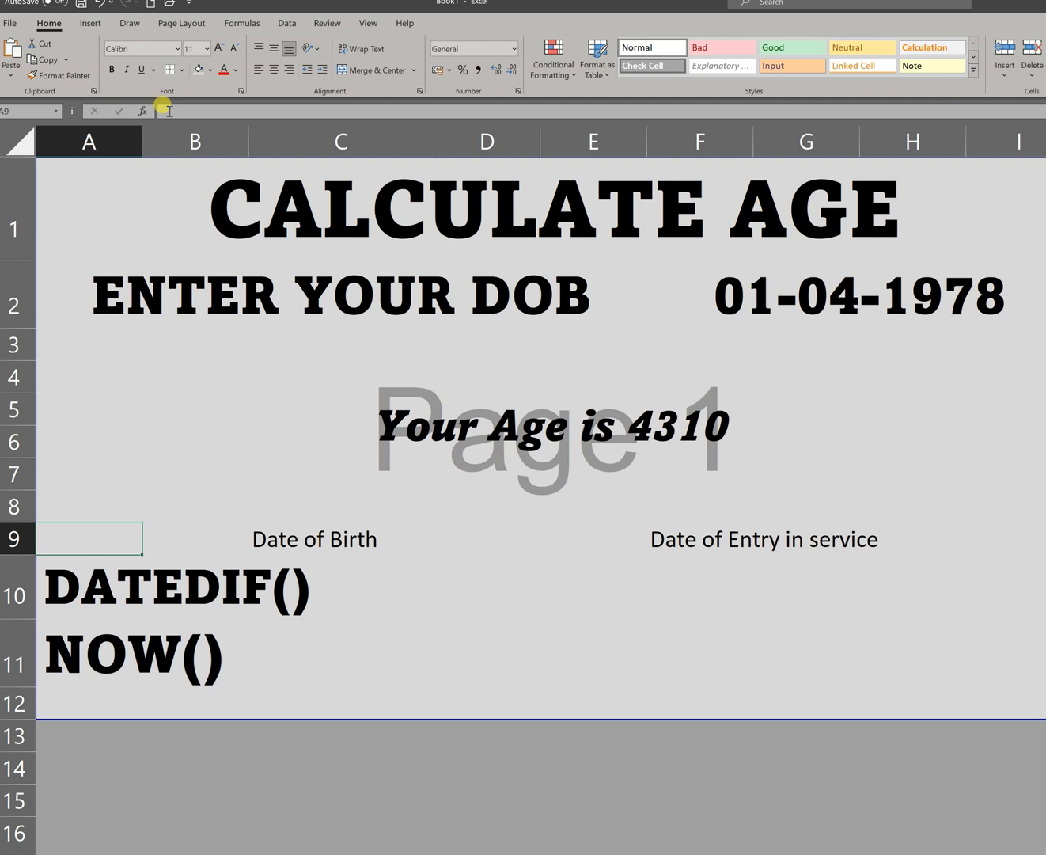
# Insert "years" & " " directly after the "y" DATEDIF in the A3 formula.
pyautogui.click(499, 431)
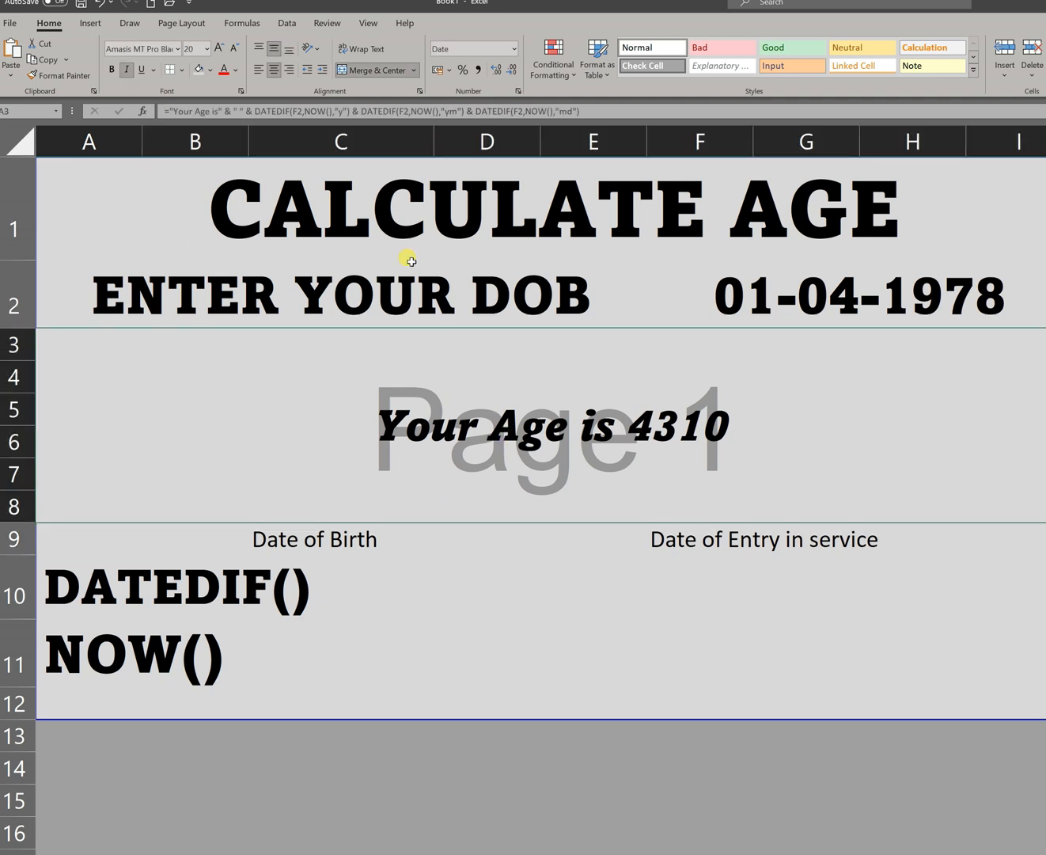
pyautogui.click(343, 108)
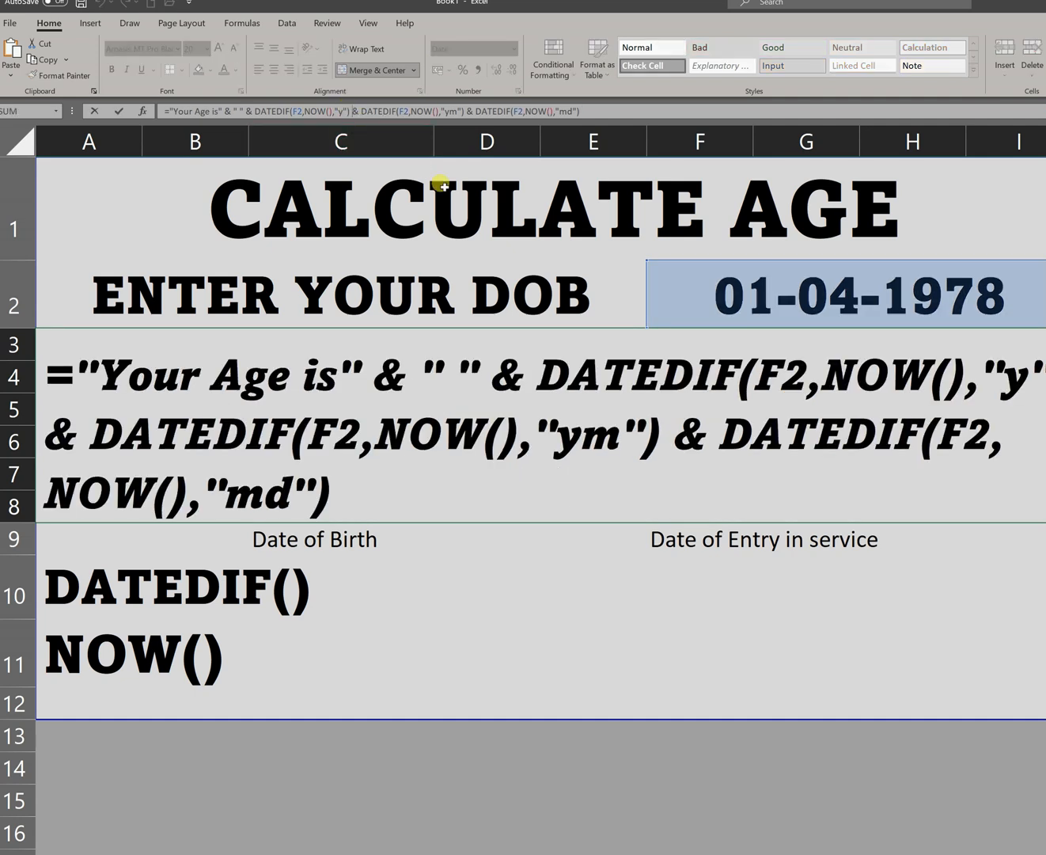
pyautogui.write('"')
pyautogui.write('years')
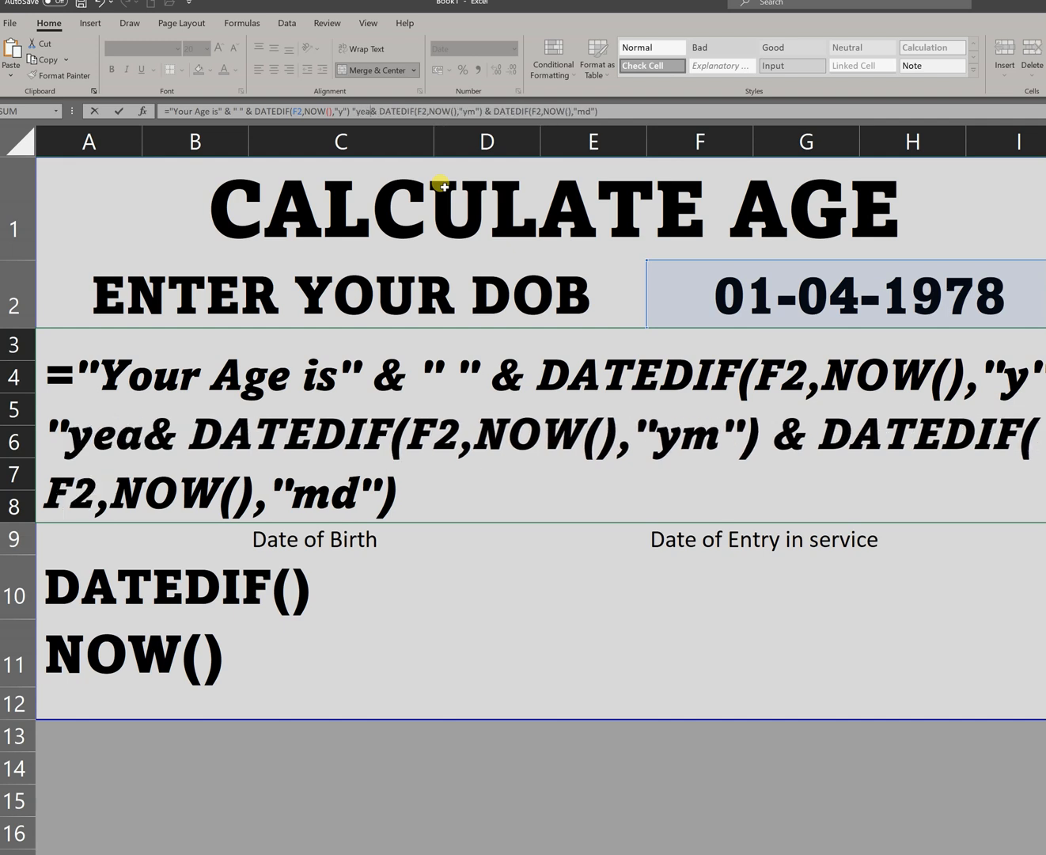
pyautogui.write('"')
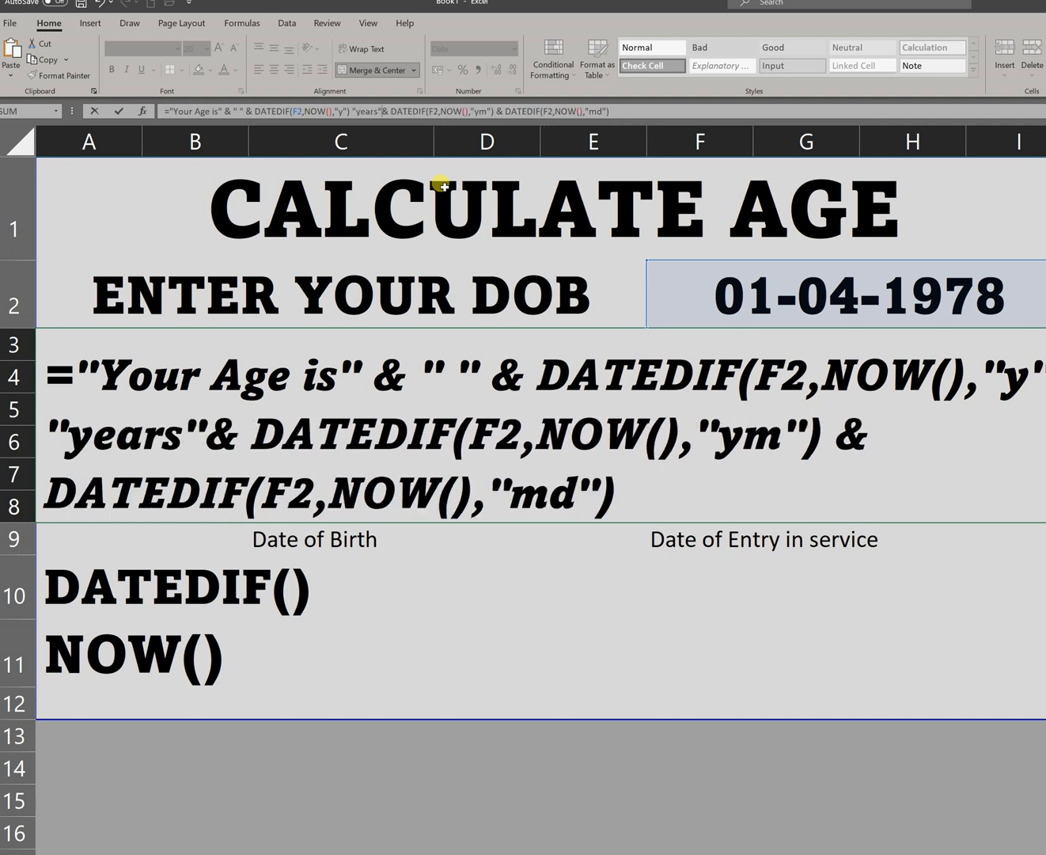
pyautogui.write(' & ')
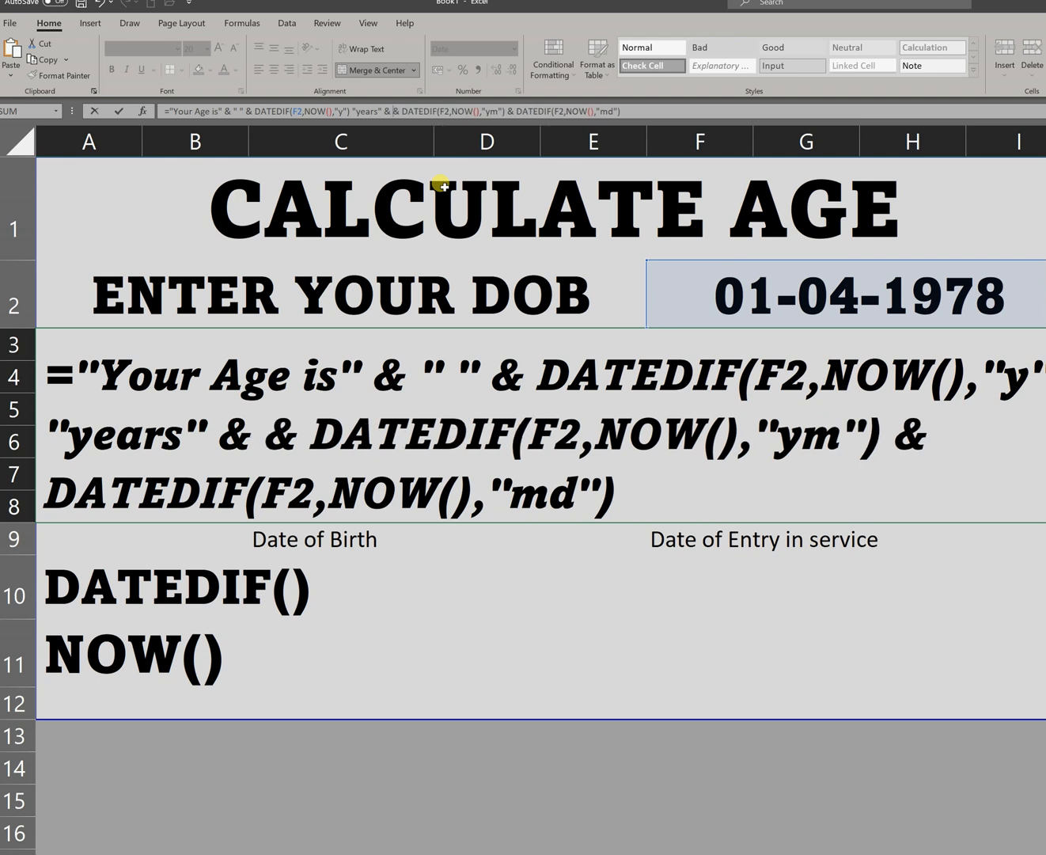
pyautogui.write('" "')
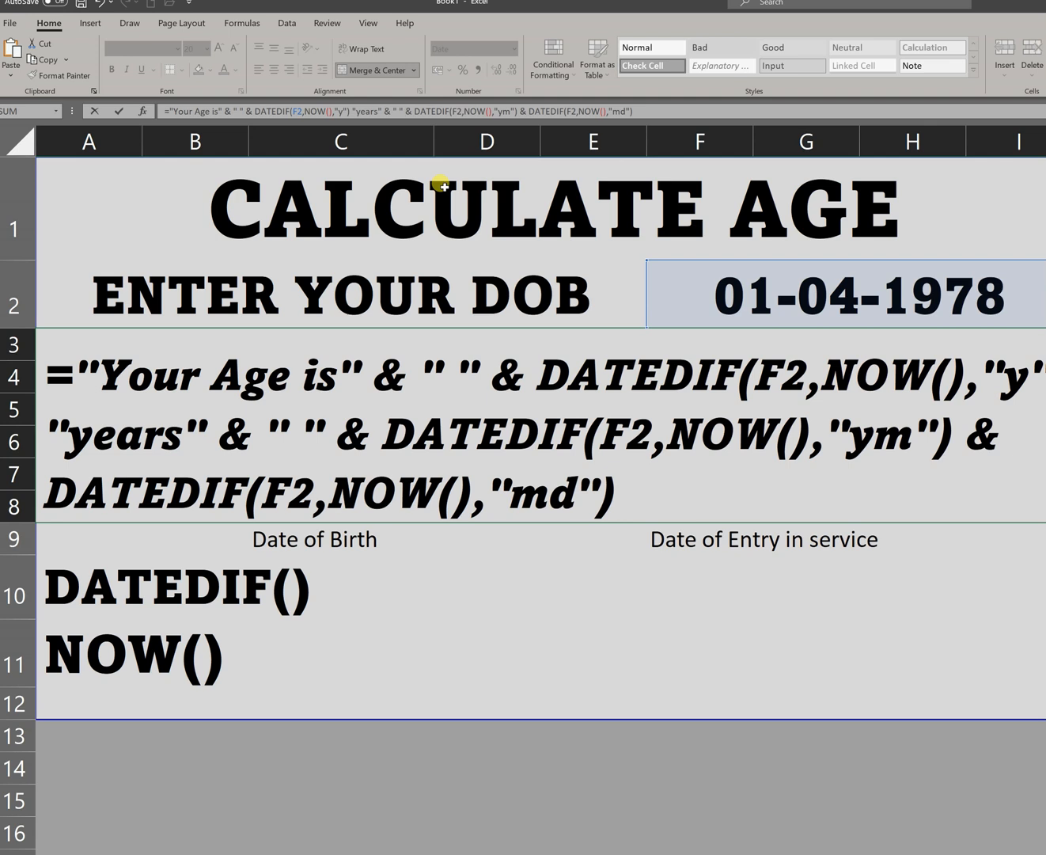
pyautogui.press('Return')
pyautogui.press('Return')
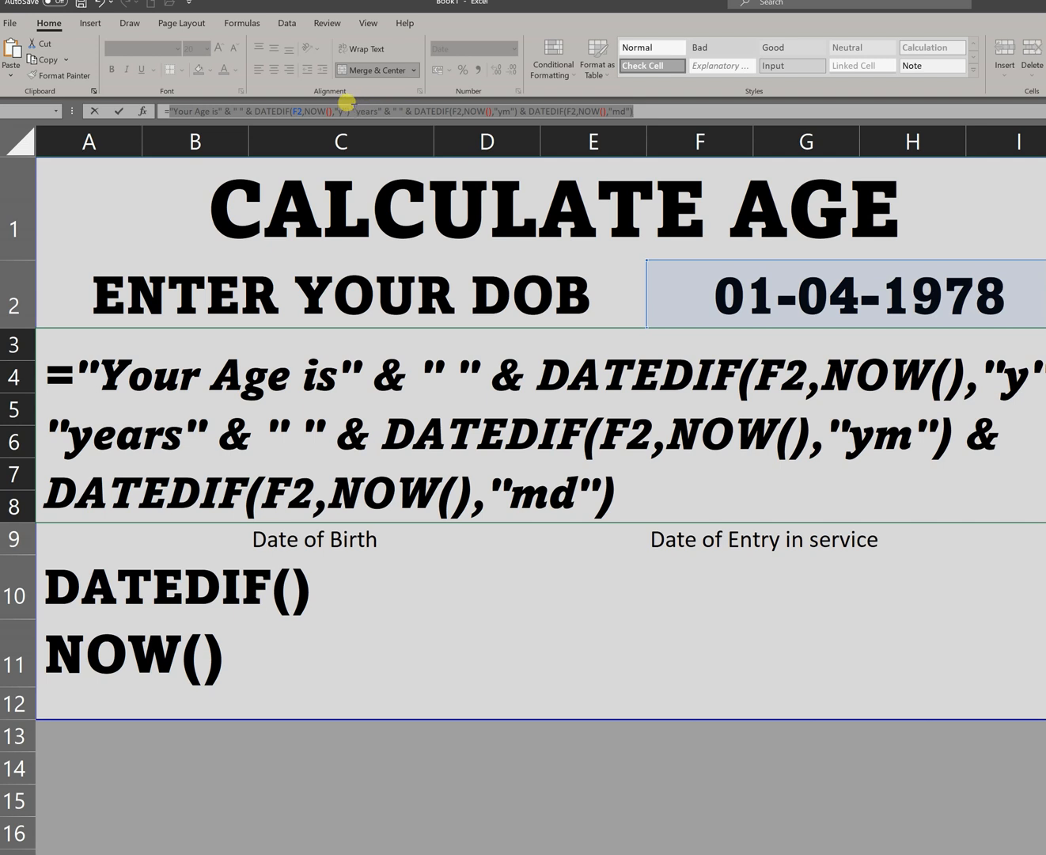
# Add the missing & between the "y" DATEDIF and "years" in the A3 formula.
pyautogui.click(354, 107)
pyautogui.write('&')
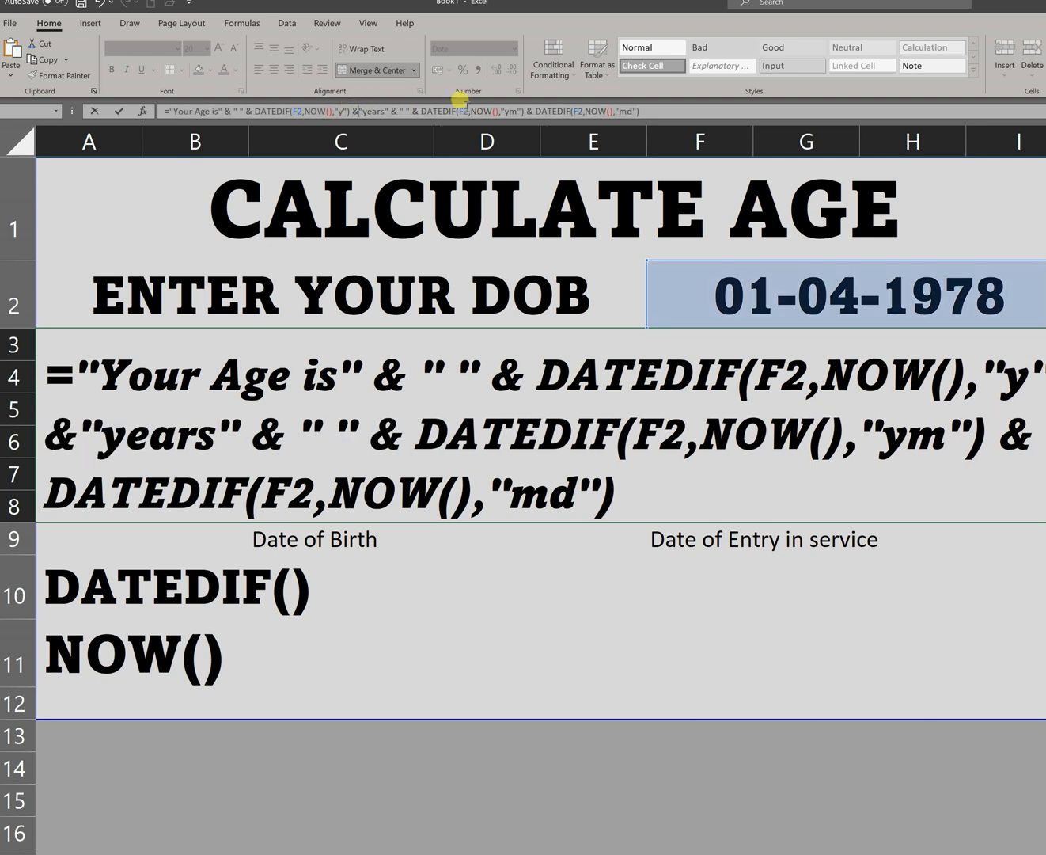
pyautogui.press('Return')
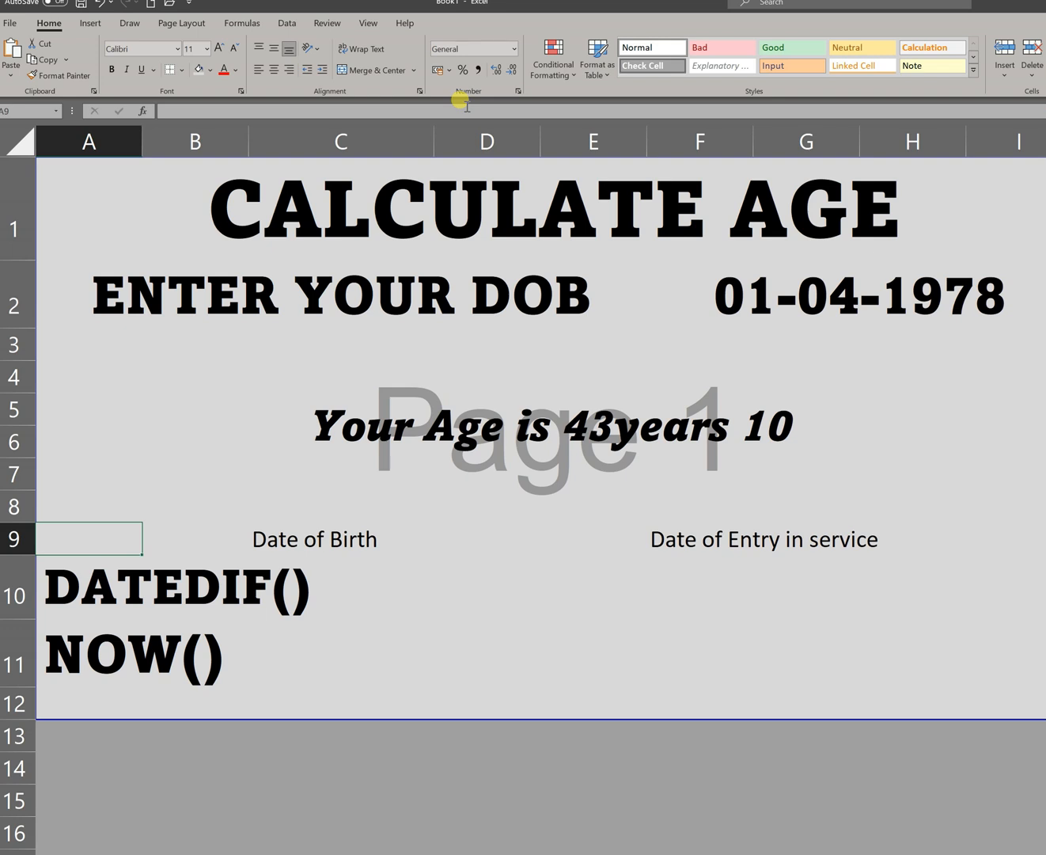
# Insert an additional " " & directly before the "ym" DATEDIF in the A3 formula.
pyautogui.click(604, 439)
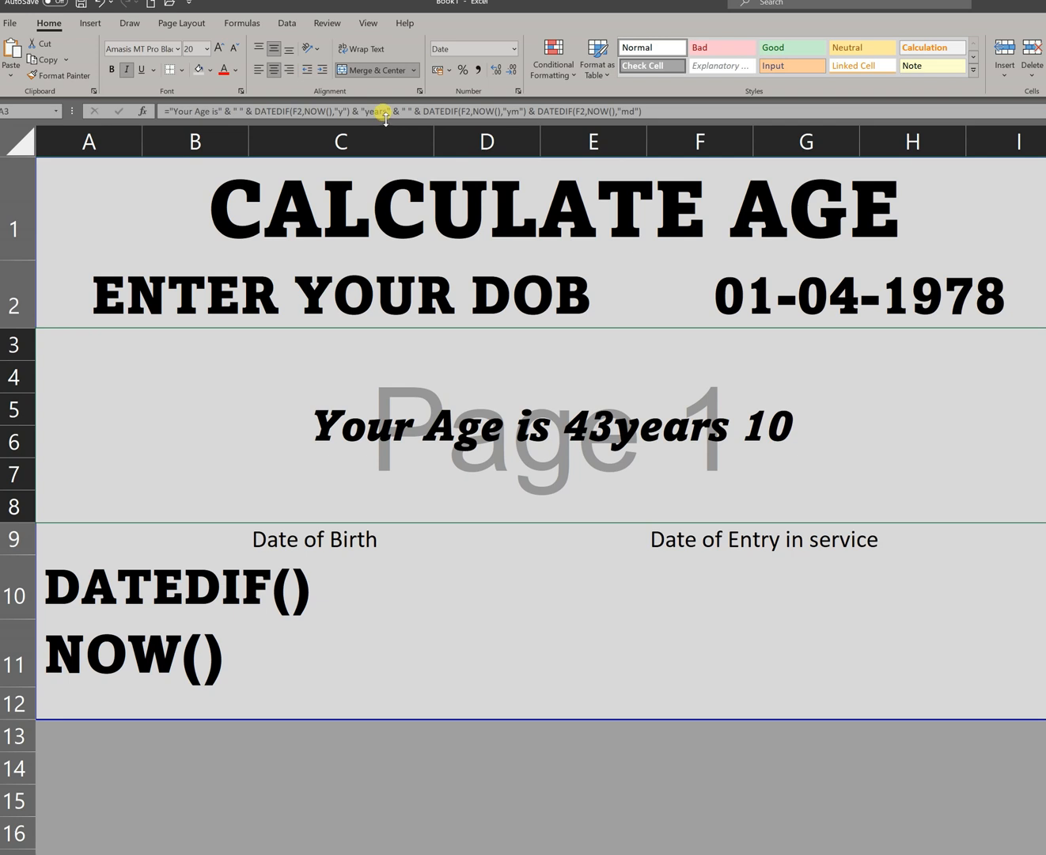
pyautogui.click(457, 115)
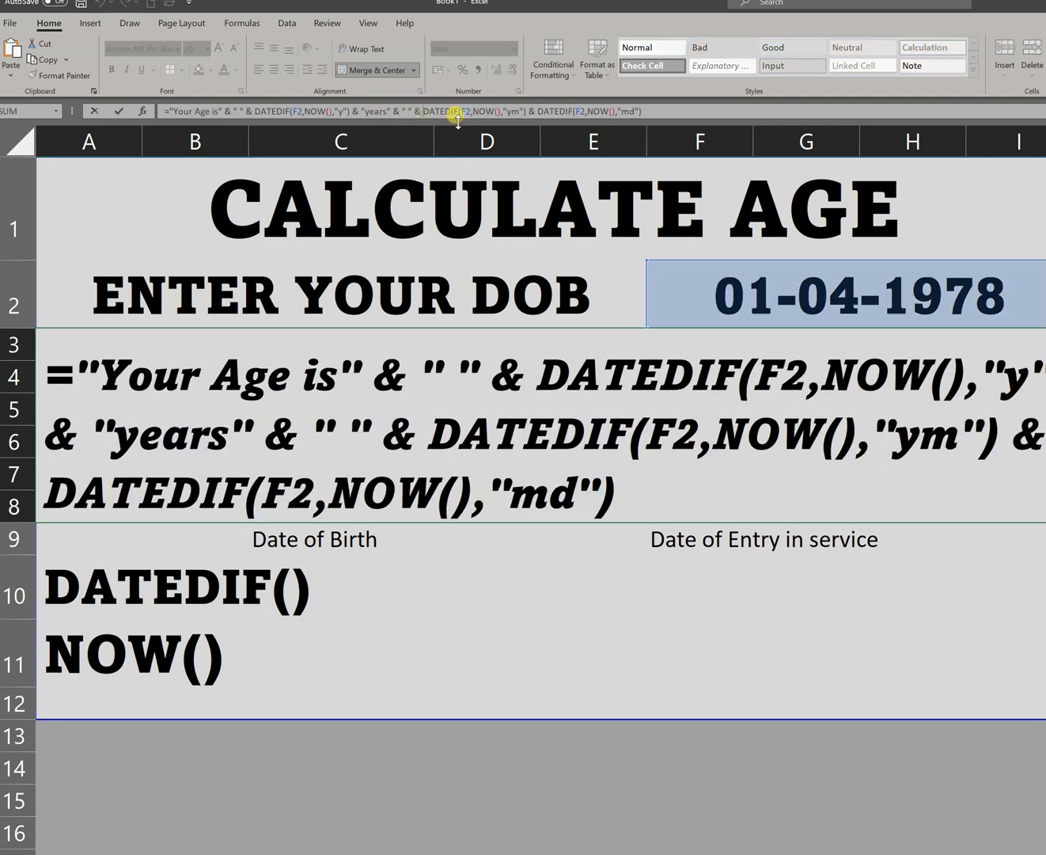
pyautogui.write('" " ')
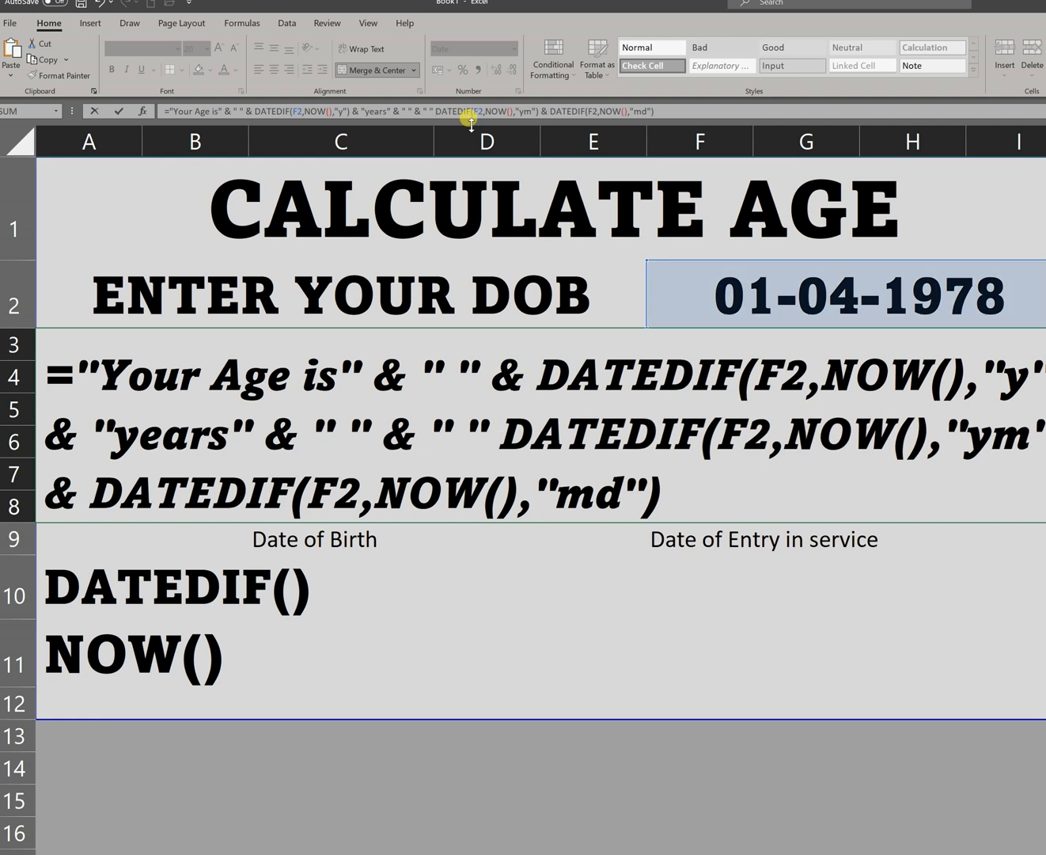
pyautogui.write('&')
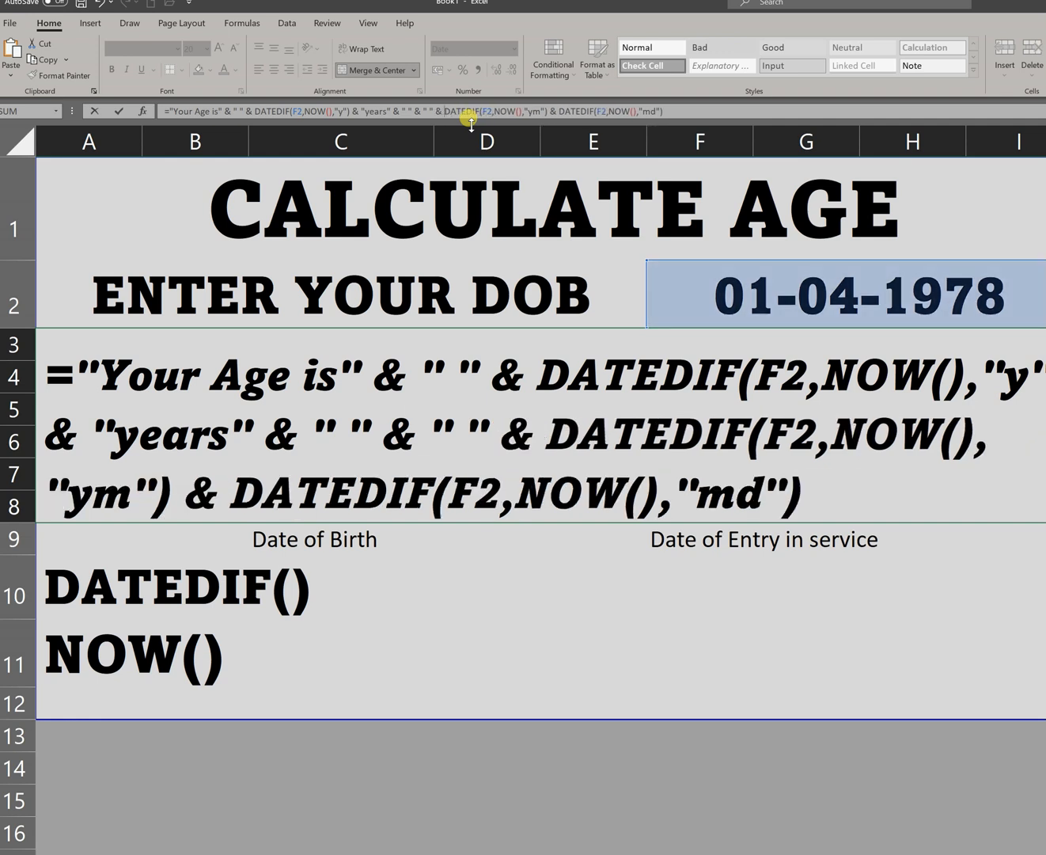
pyautogui.press('Return')
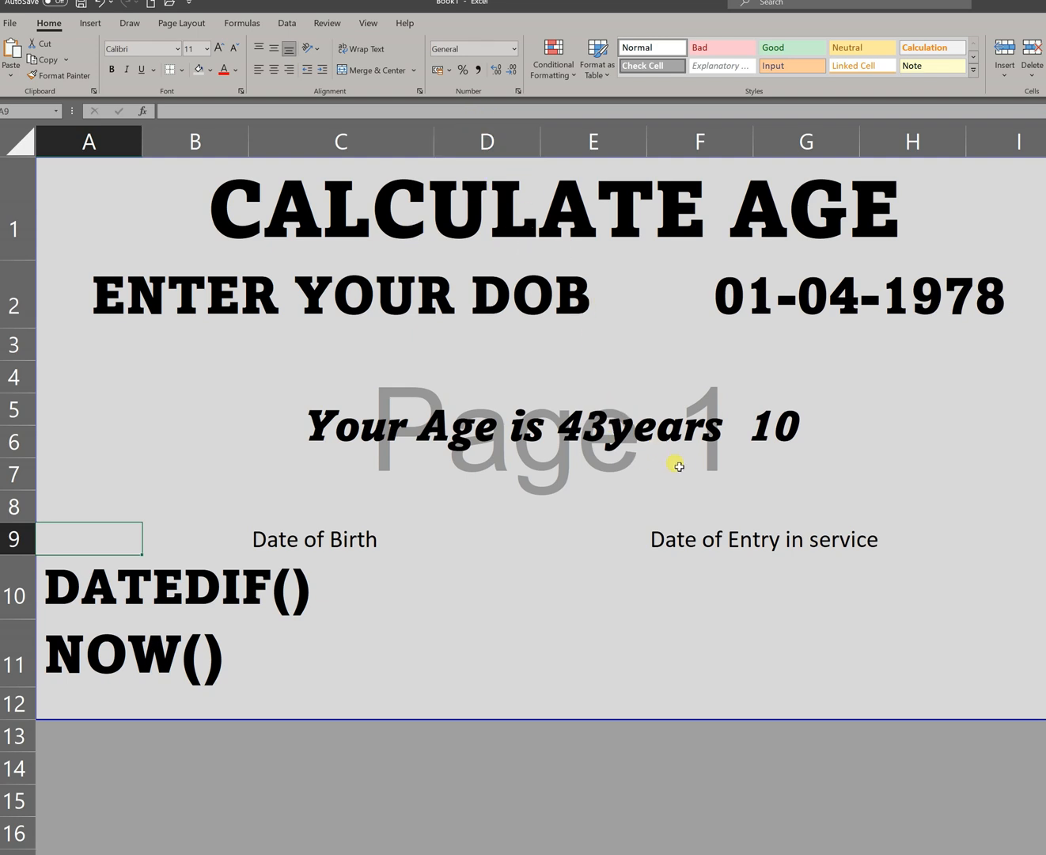
# Add & "months" directly after the "ym" DATEDIF in the A3 formula.
pyautogui.click(447, 426)
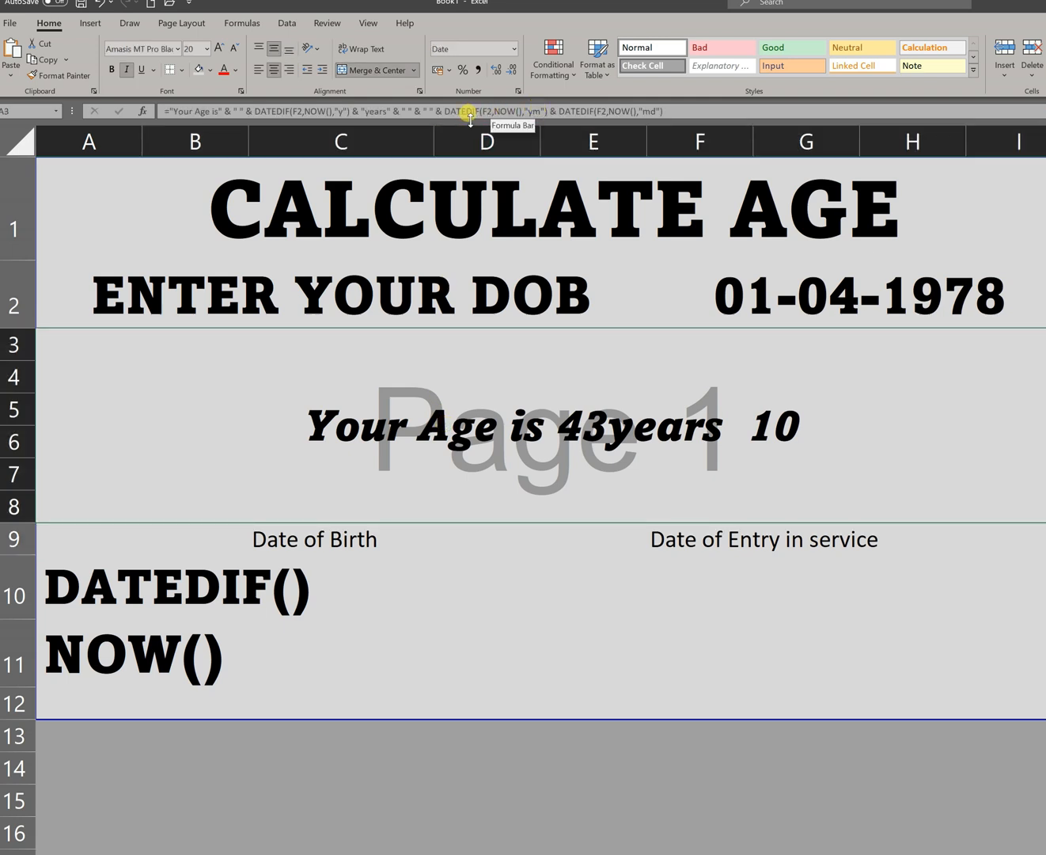
pyautogui.click(543, 111)
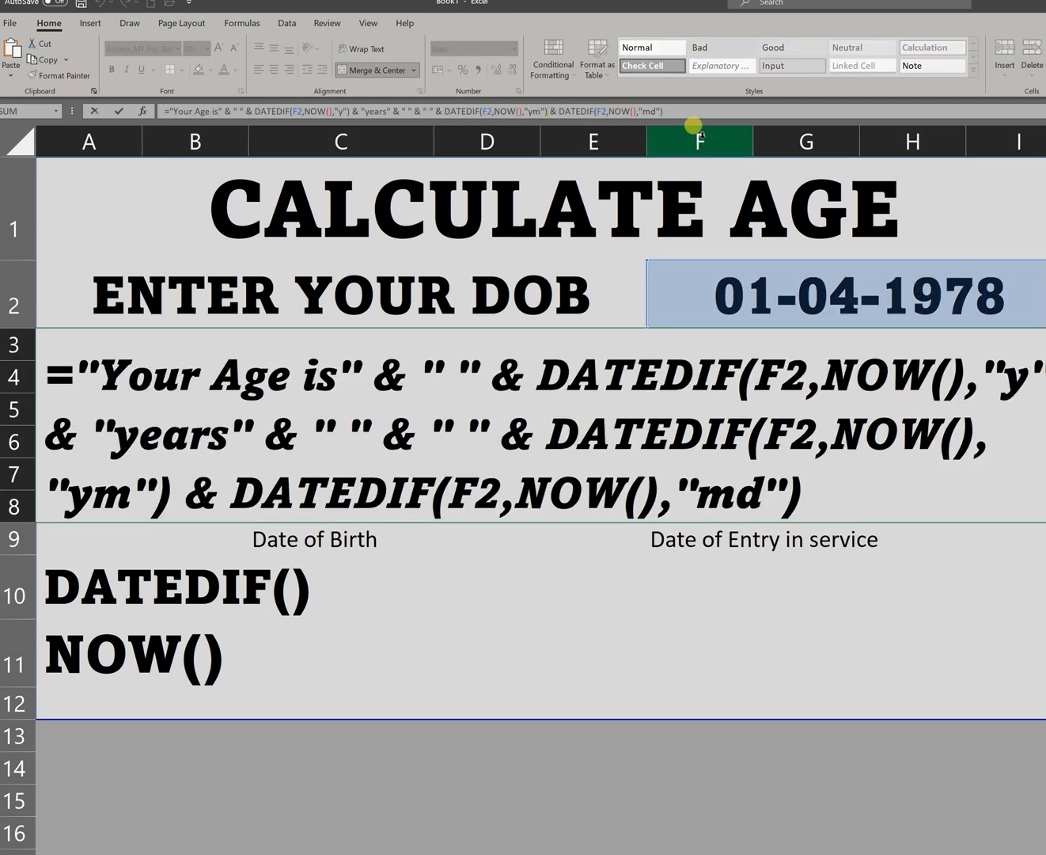
pyautogui.write('& ')
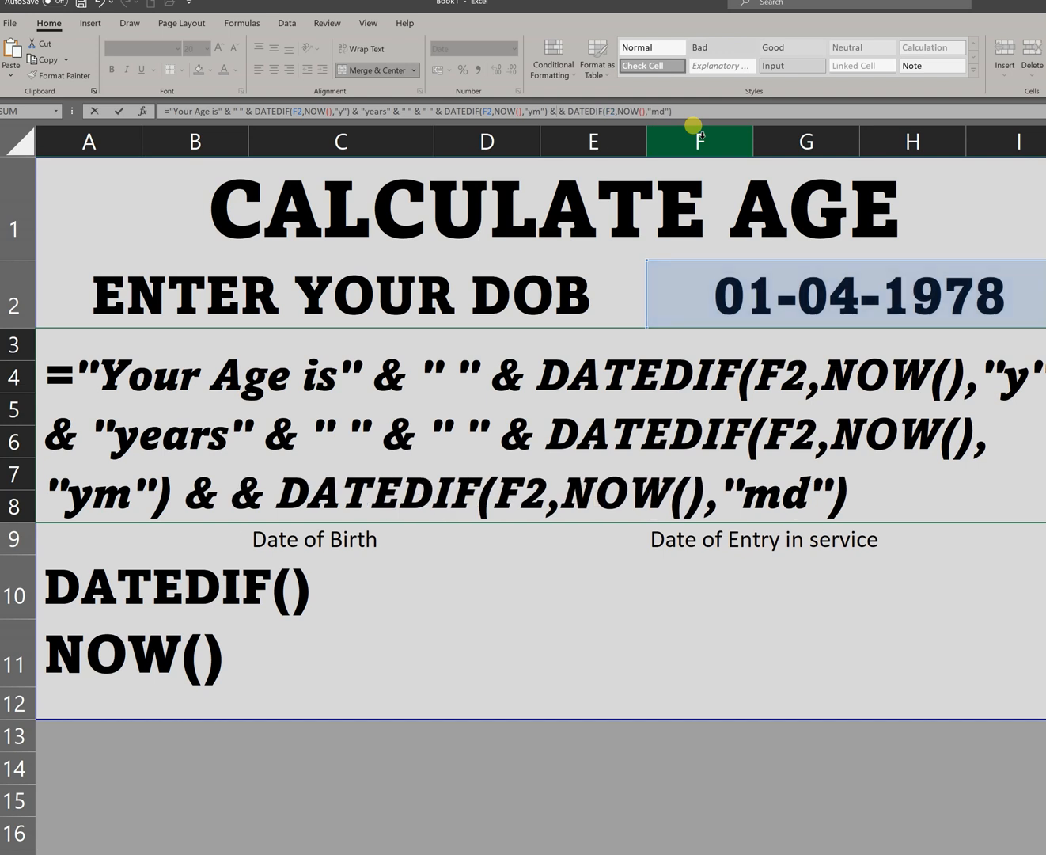
pyautogui.write('"months')
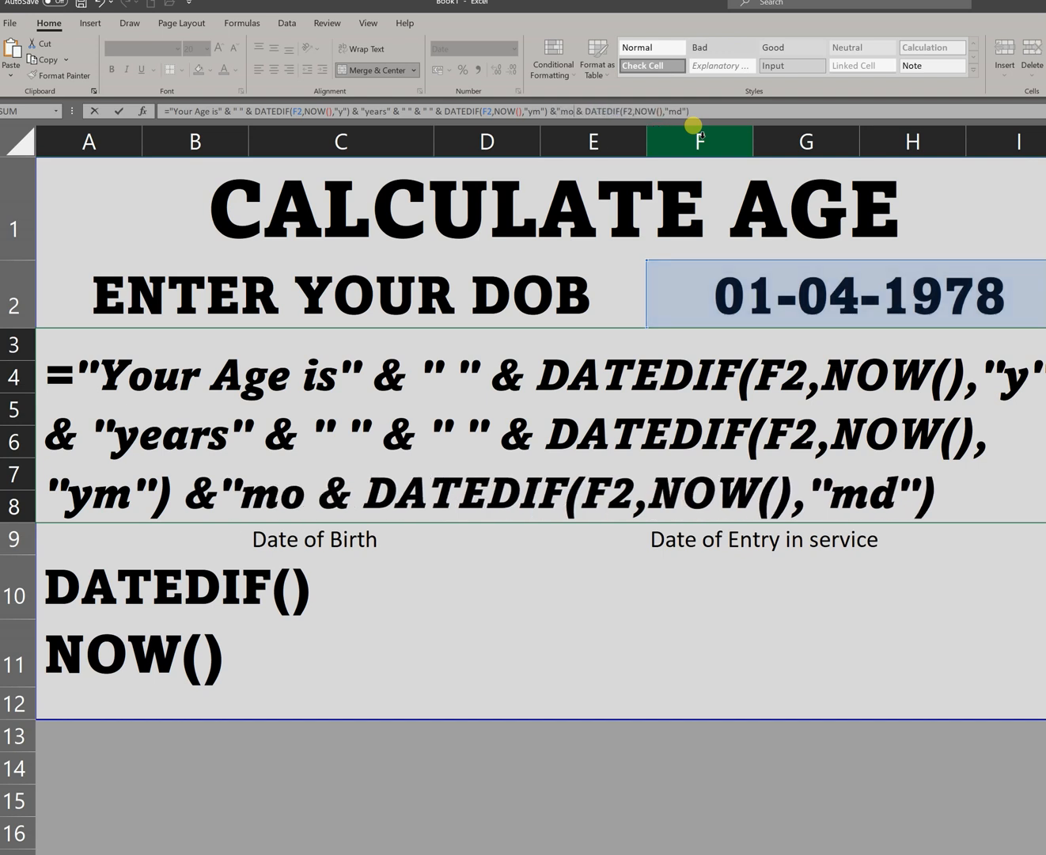
pyautogui.write('"')
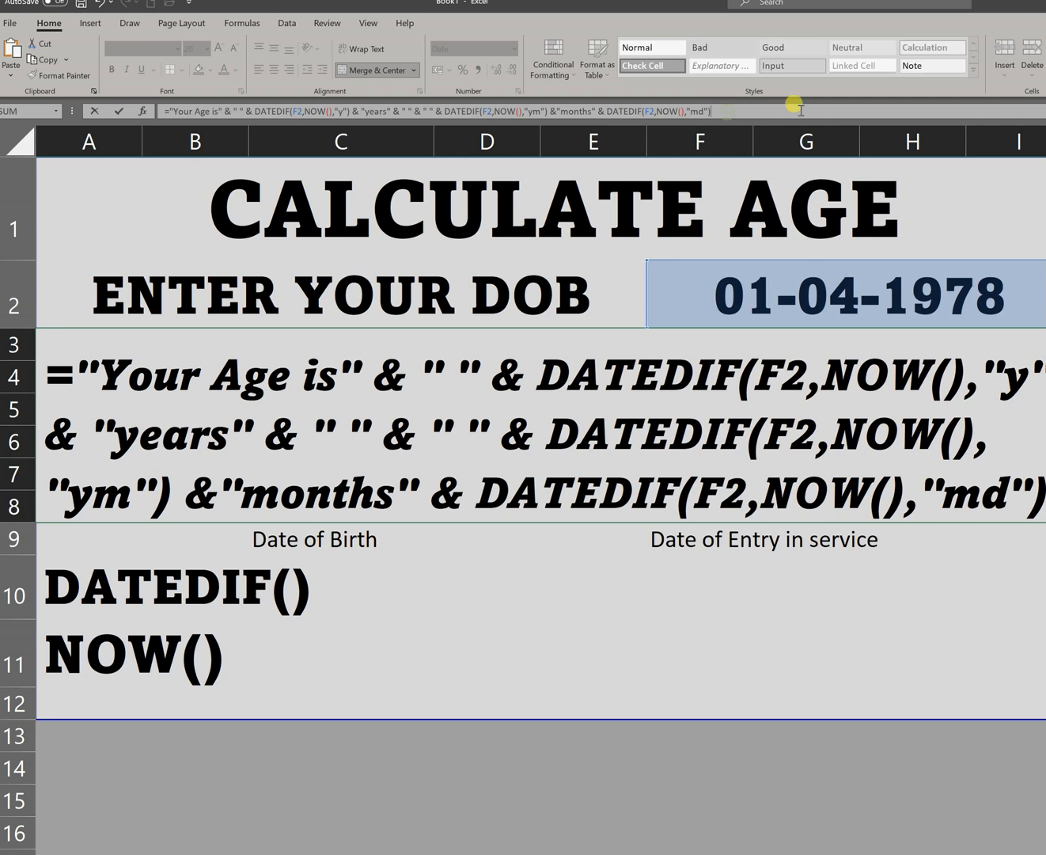
# Append & "days" to the end of the A3 formula.
pyautogui.write('& "days')
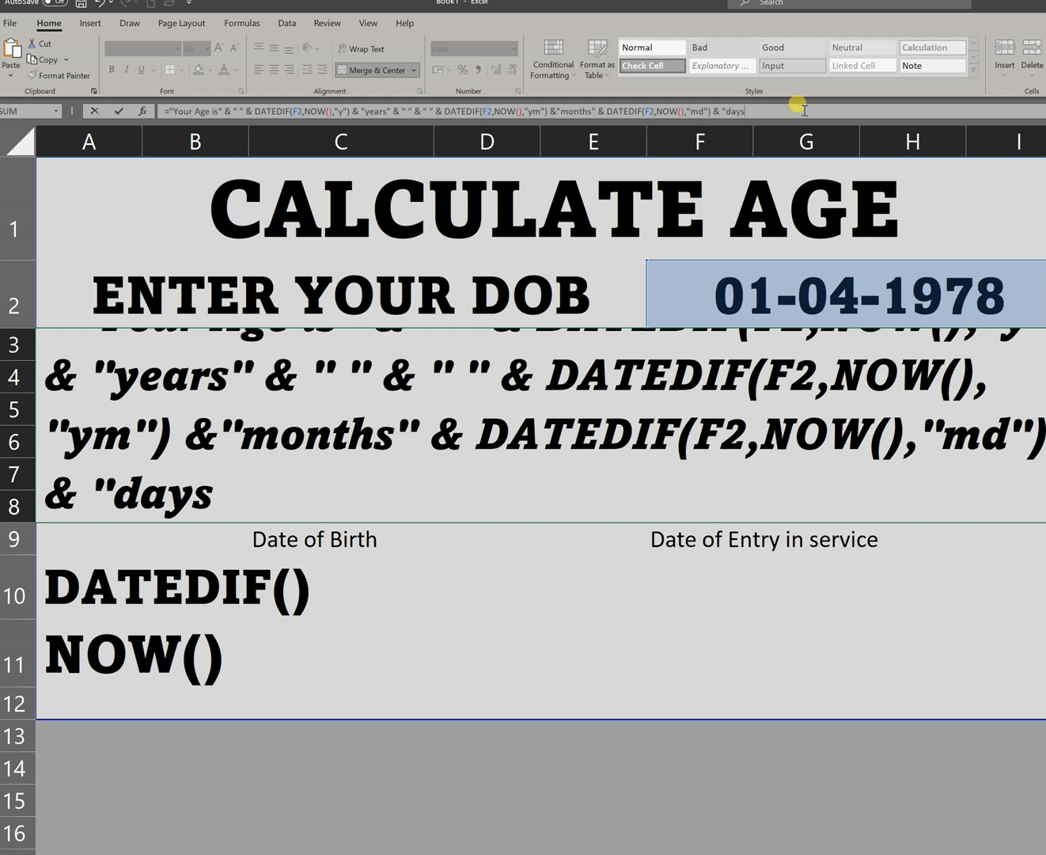
pyautogui.write('"')
pyautogui.press('Return')
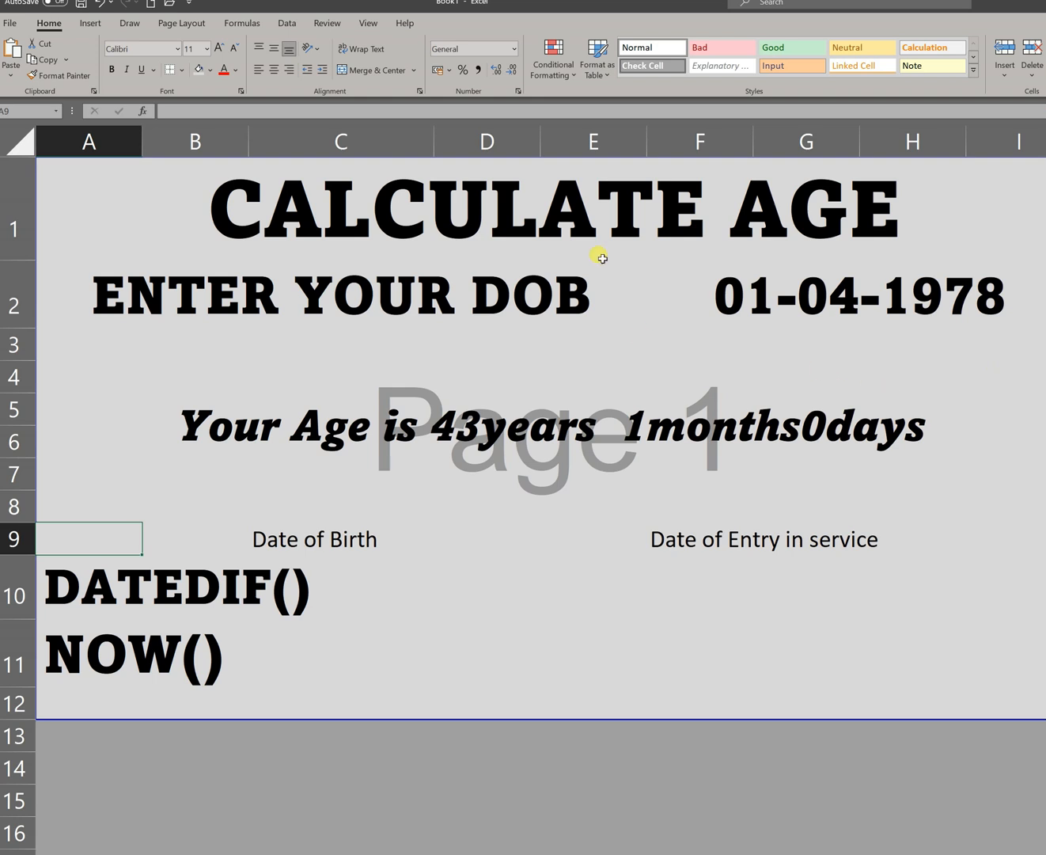
# Remove the duplicate " " & after "years" in the A3 formula and insert " " & before "months".
pyautogui.click(584, 420)
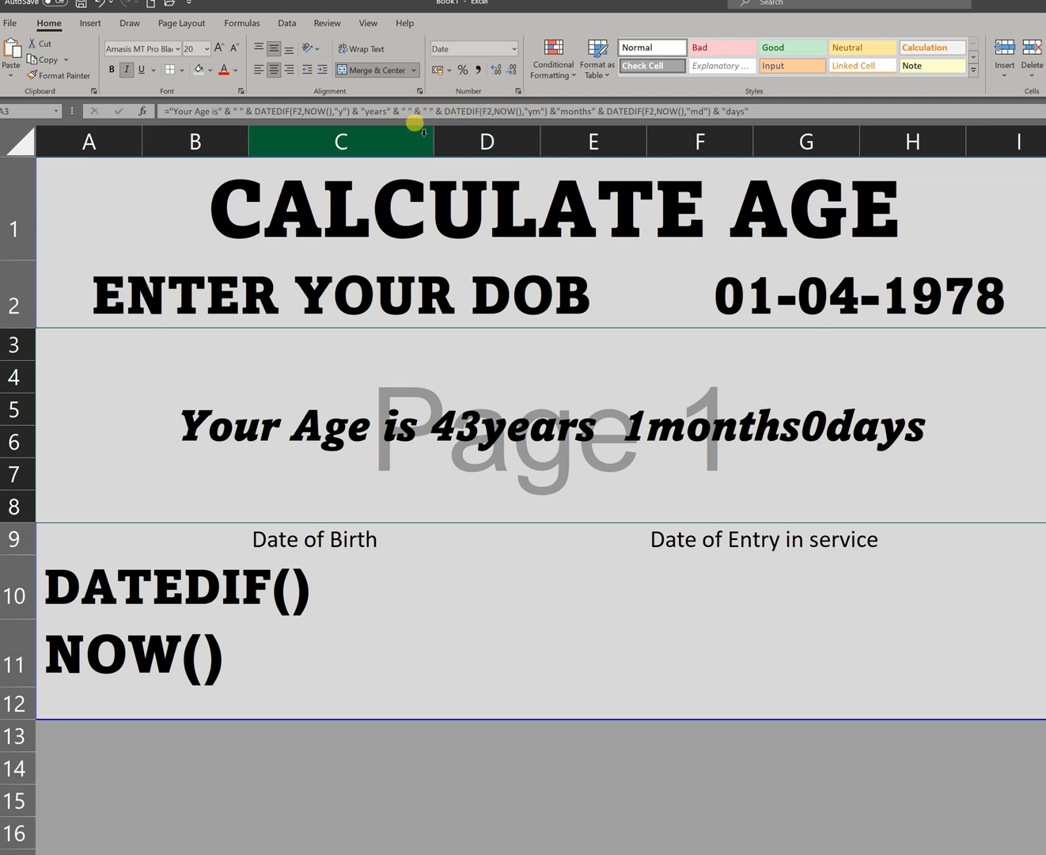
pyautogui.click(409, 110)
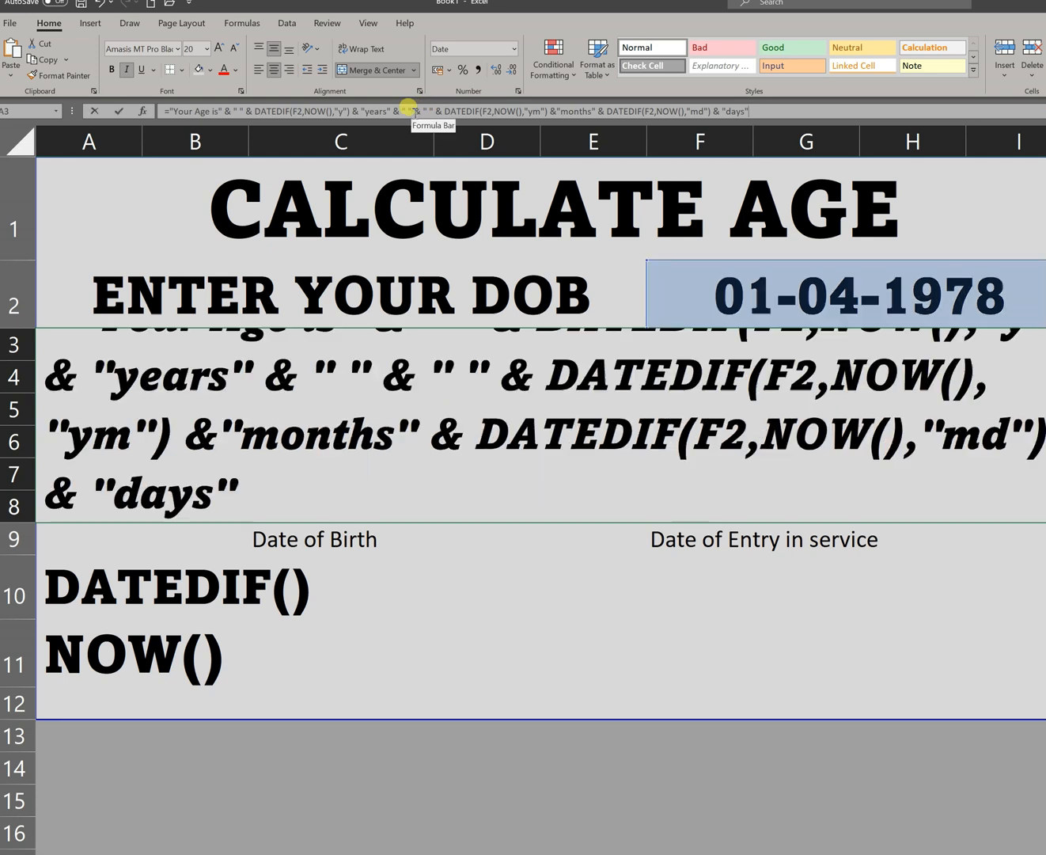
pyautogui.press('BackSpace')
pyautogui.press('BackSpace')
pyautogui.press('BackSpace')
pyautogui.press('BackSpace')
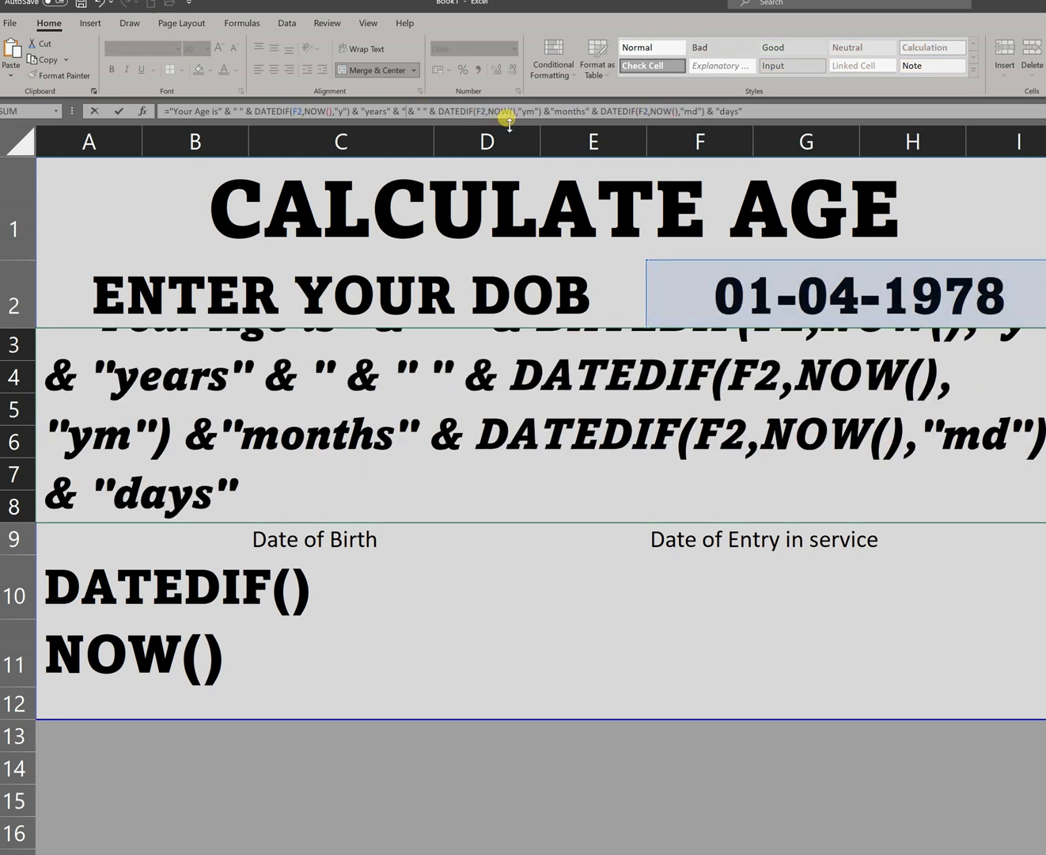
pyautogui.press('BackSpace')
pyautogui.press('BackSpace')
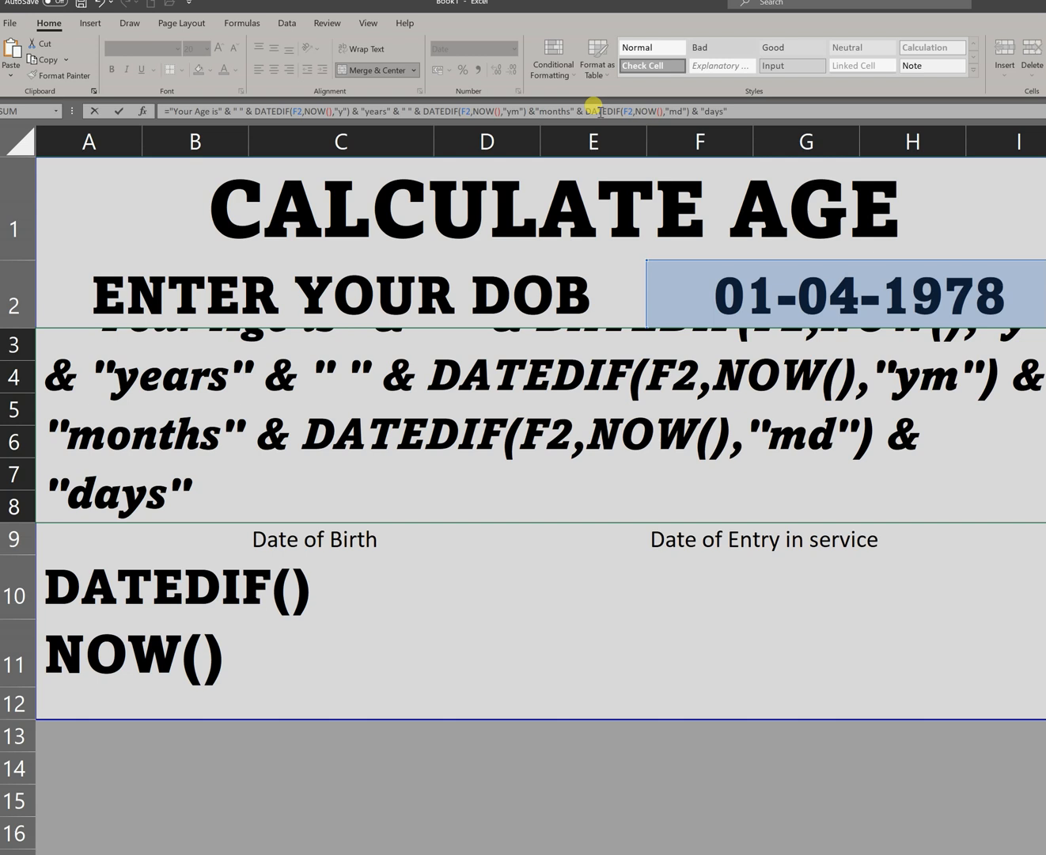
pyautogui.write('" " &')
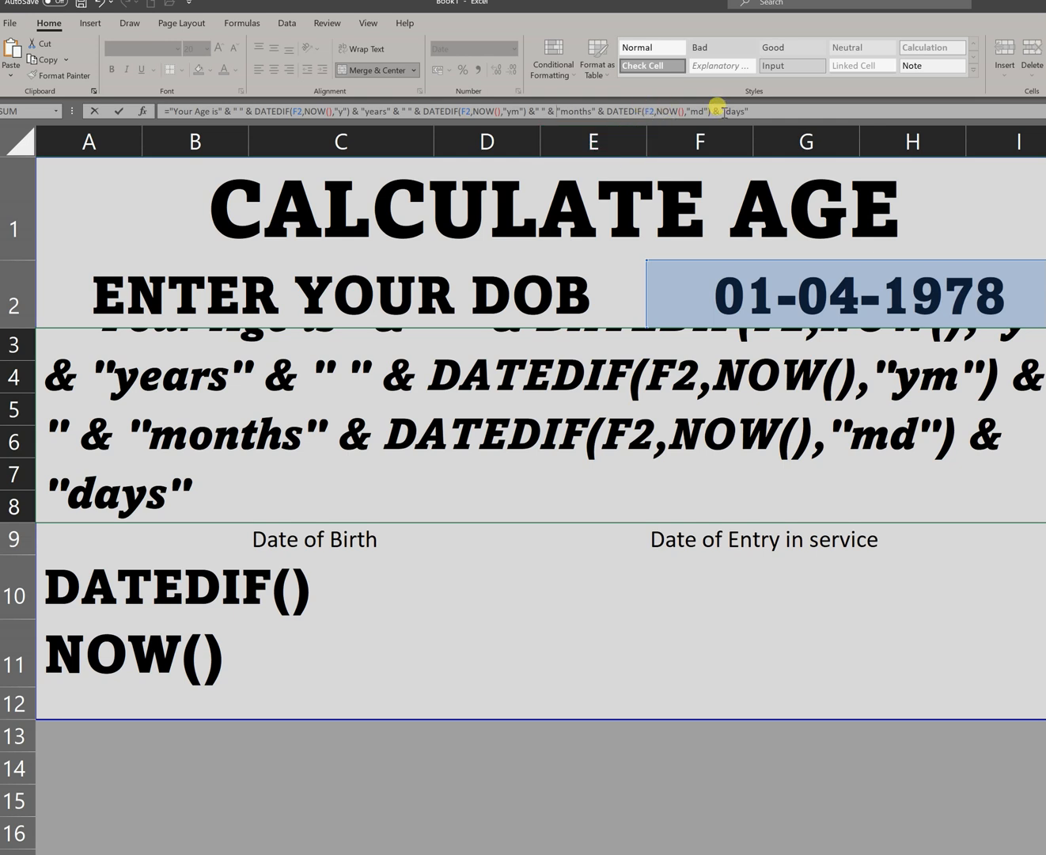
pyautogui.press('Return')
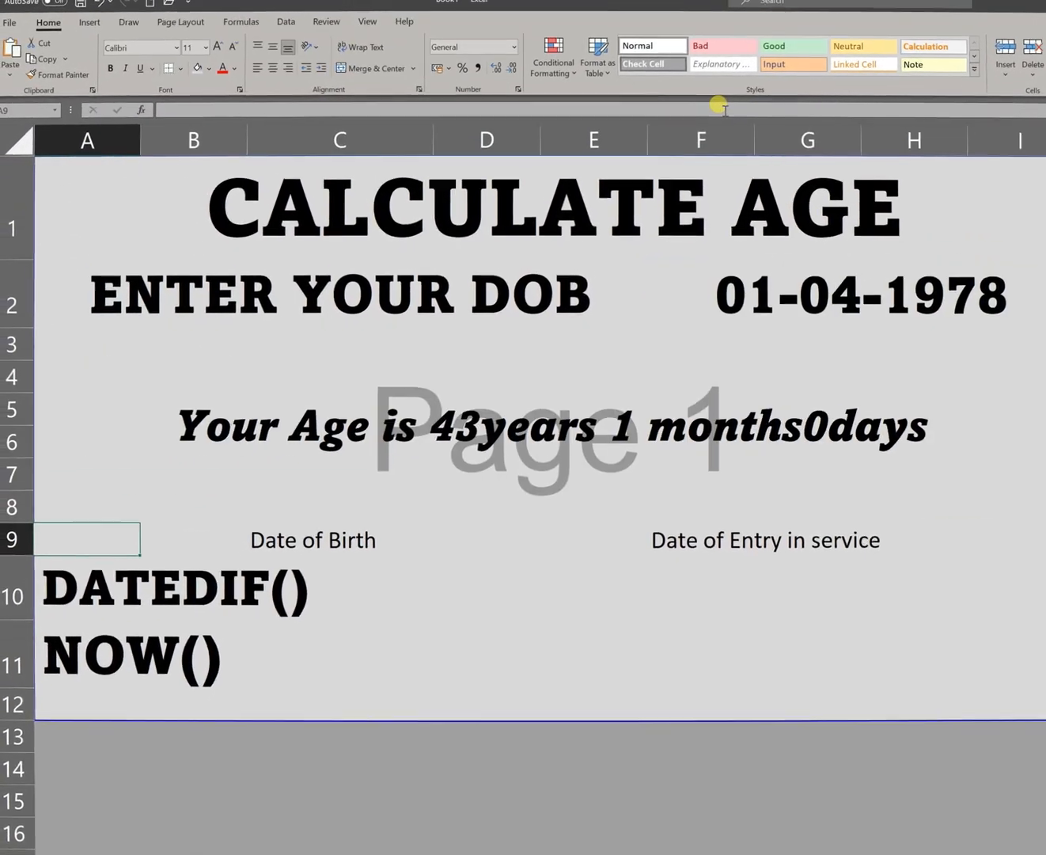
# Remove the " " & before "months" in the A3 formula.
pyautogui.click(536, 348)
pyautogui.click(590, 111)
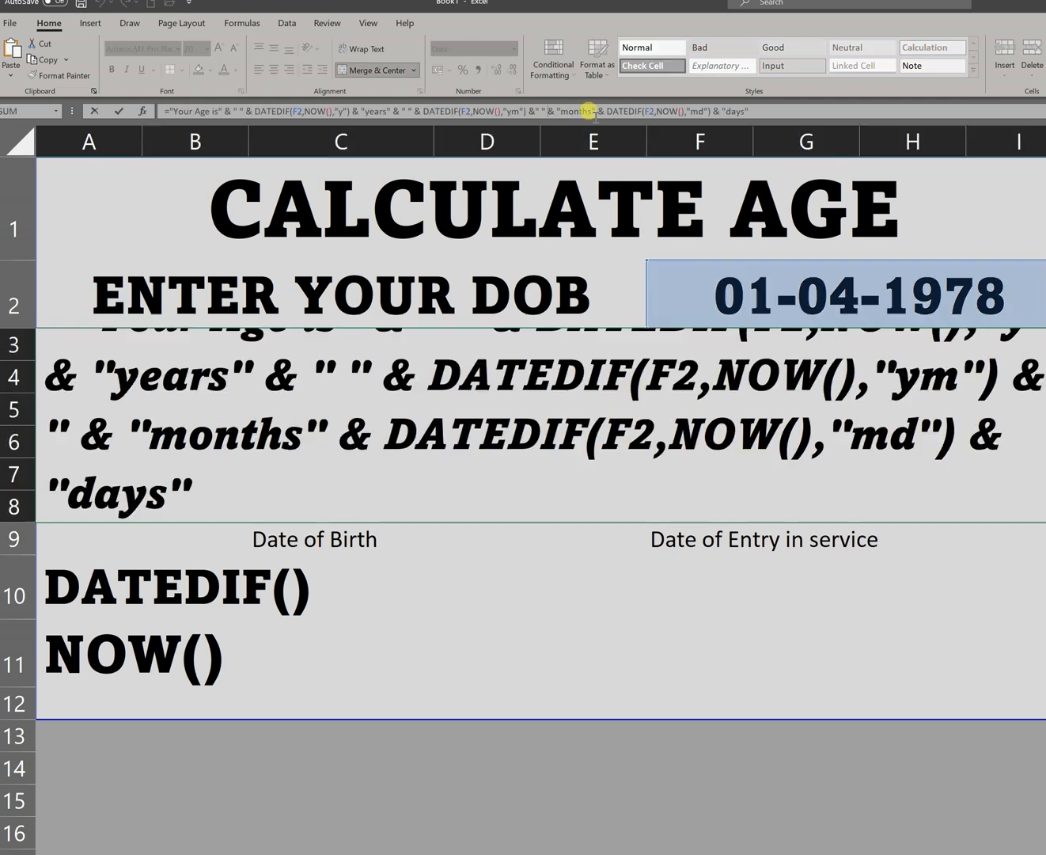
pyautogui.press('BackSpace')
pyautogui.press('BackSpace')
pyautogui.press('BackSpace')
pyautogui.press('BackSpace')
pyautogui.press('BackSpace')
pyautogui.press('Return')
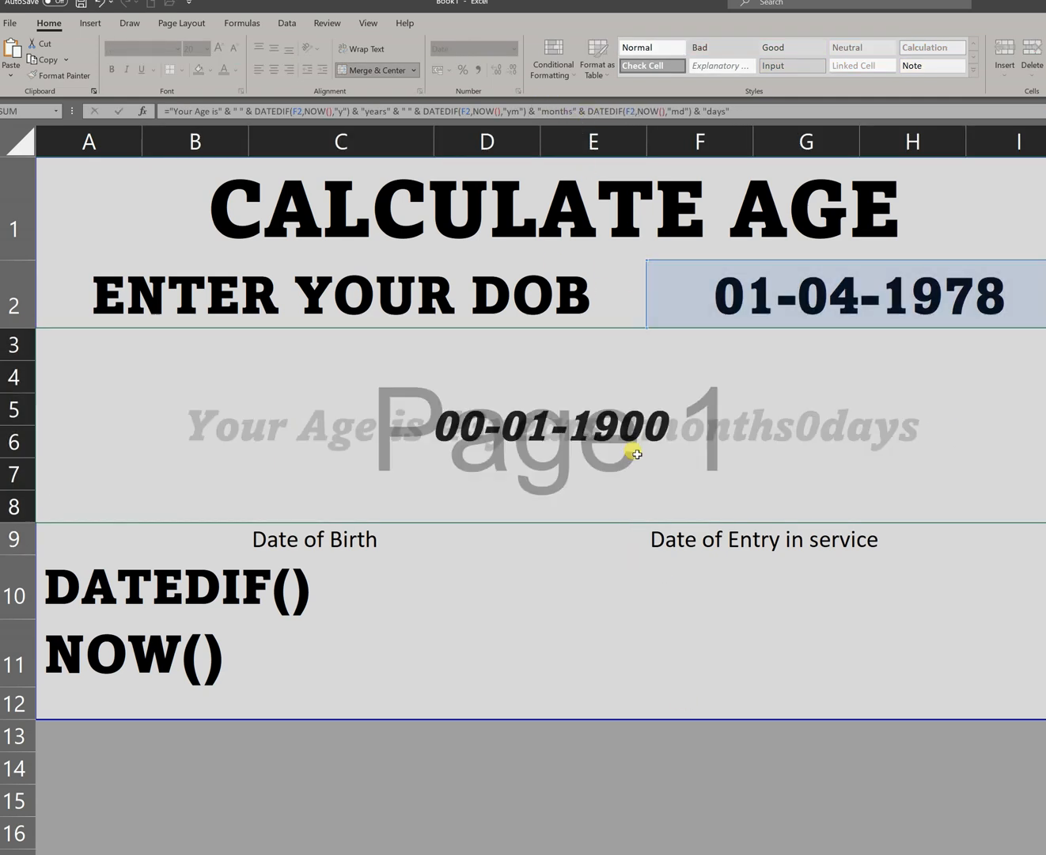
# Insert the text "and" with a space on each side between "months" and the "md" DATEDIF in the A3 formula.
pyautogui.click(766, 430)
pyautogui.click(755, 118)
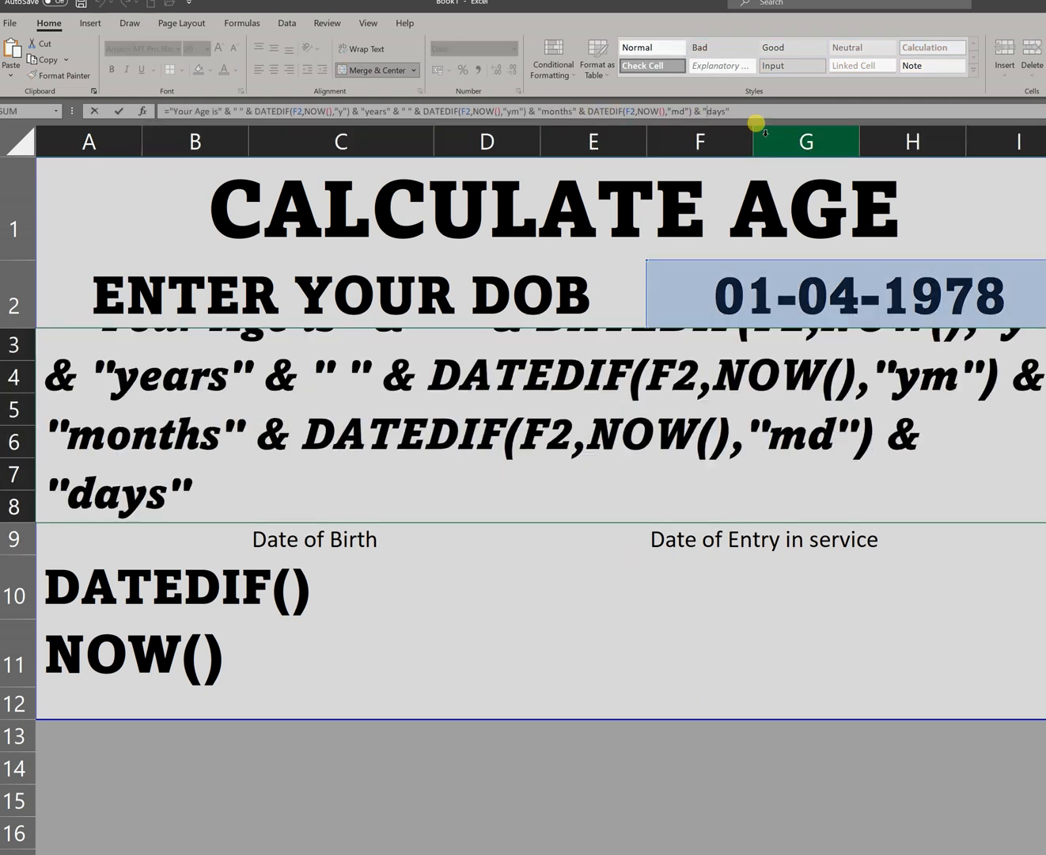
pyautogui.click(598, 112)
pyautogui.write('and')
pyautogui.click(604, 111)
pyautogui.write('" " &')
pyautogui.press('Return')
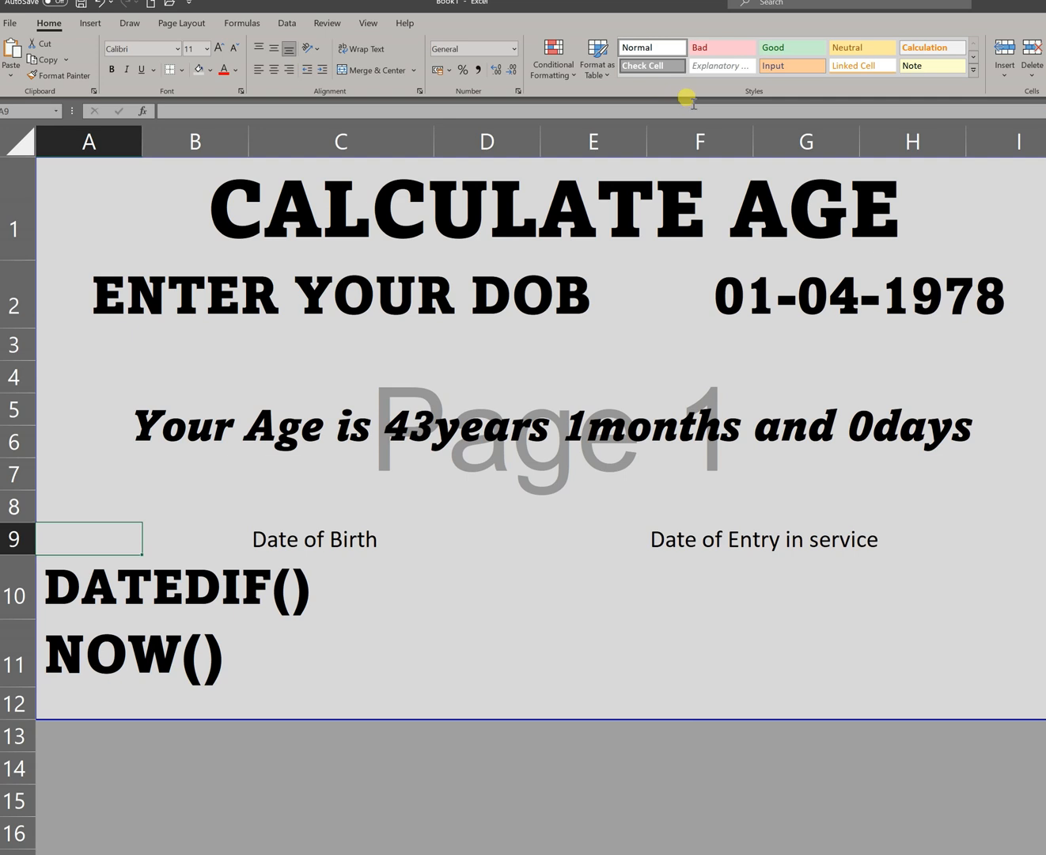
# Replace the date of birth in F2 with one that has a different day and month in the same year.
pyautogui.click(867, 302)
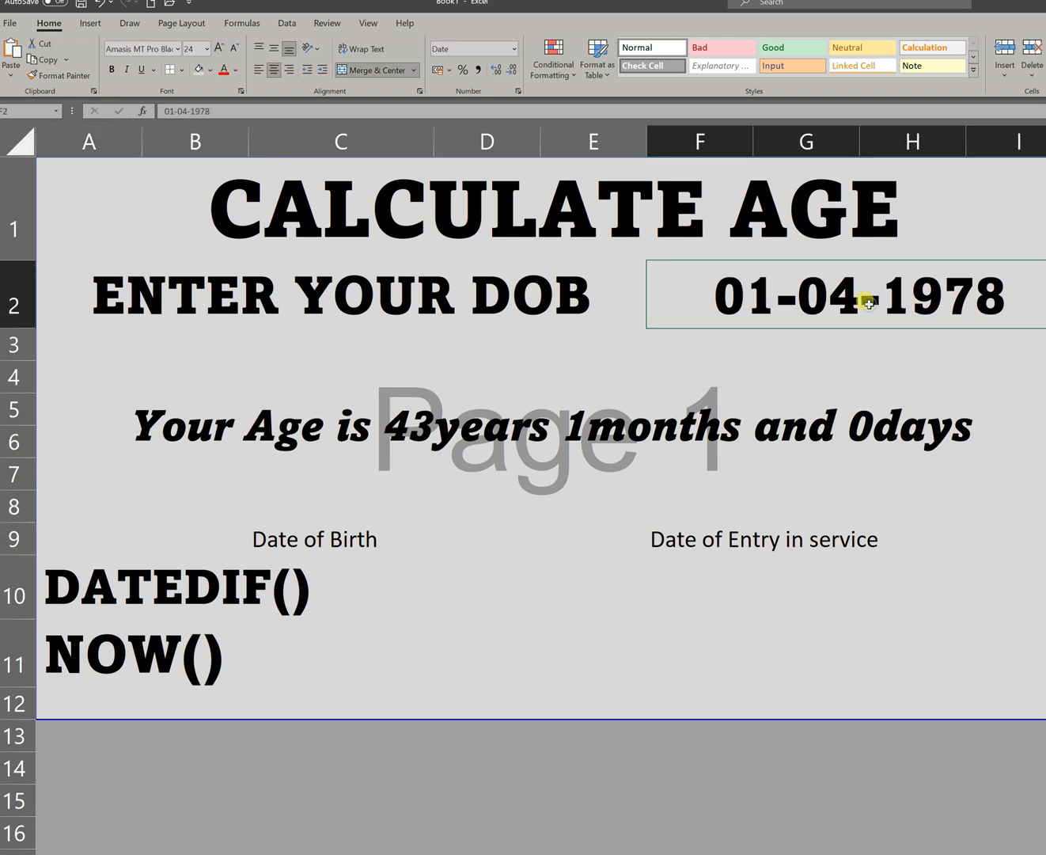
pyautogui.write('22/')
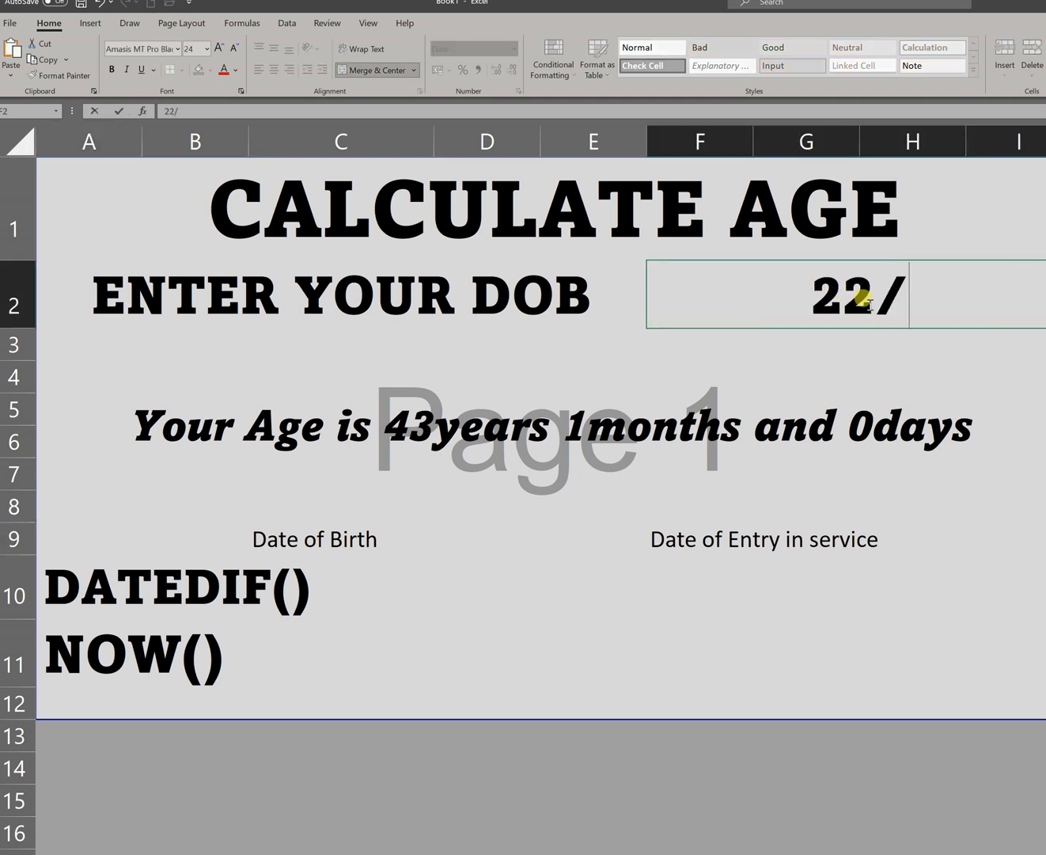
pyautogui.write('05')
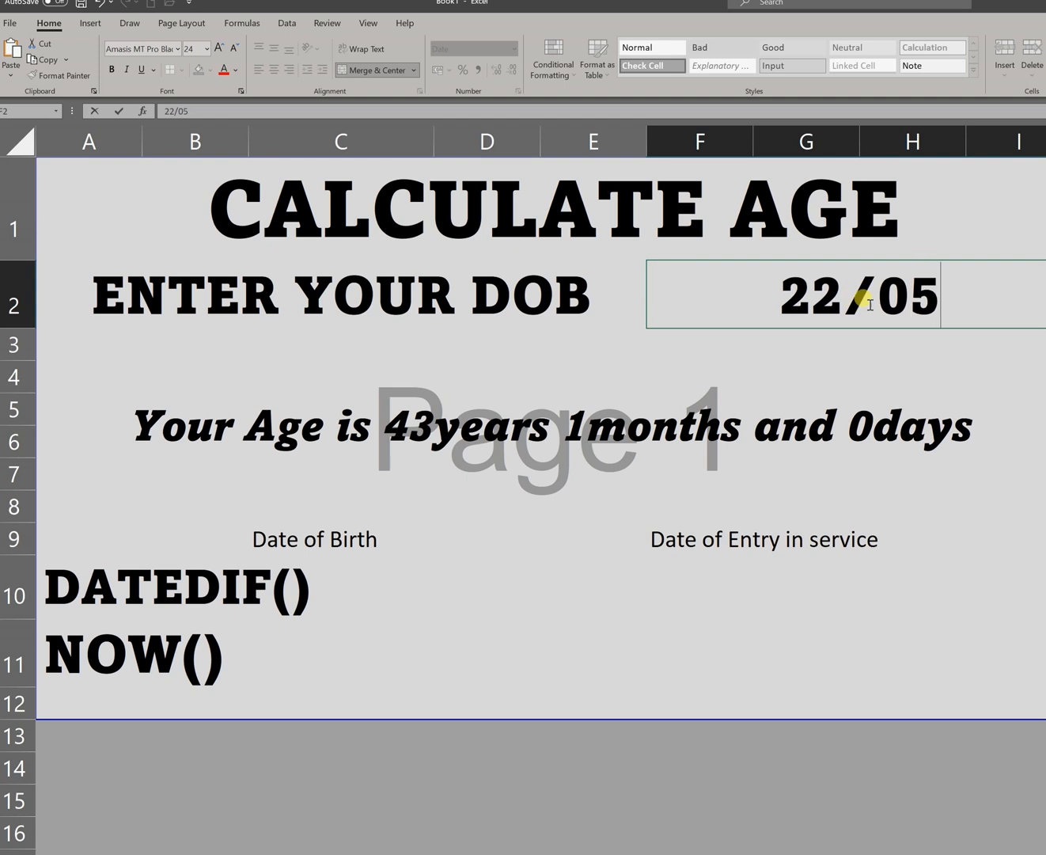
pyautogui.write('/1978')
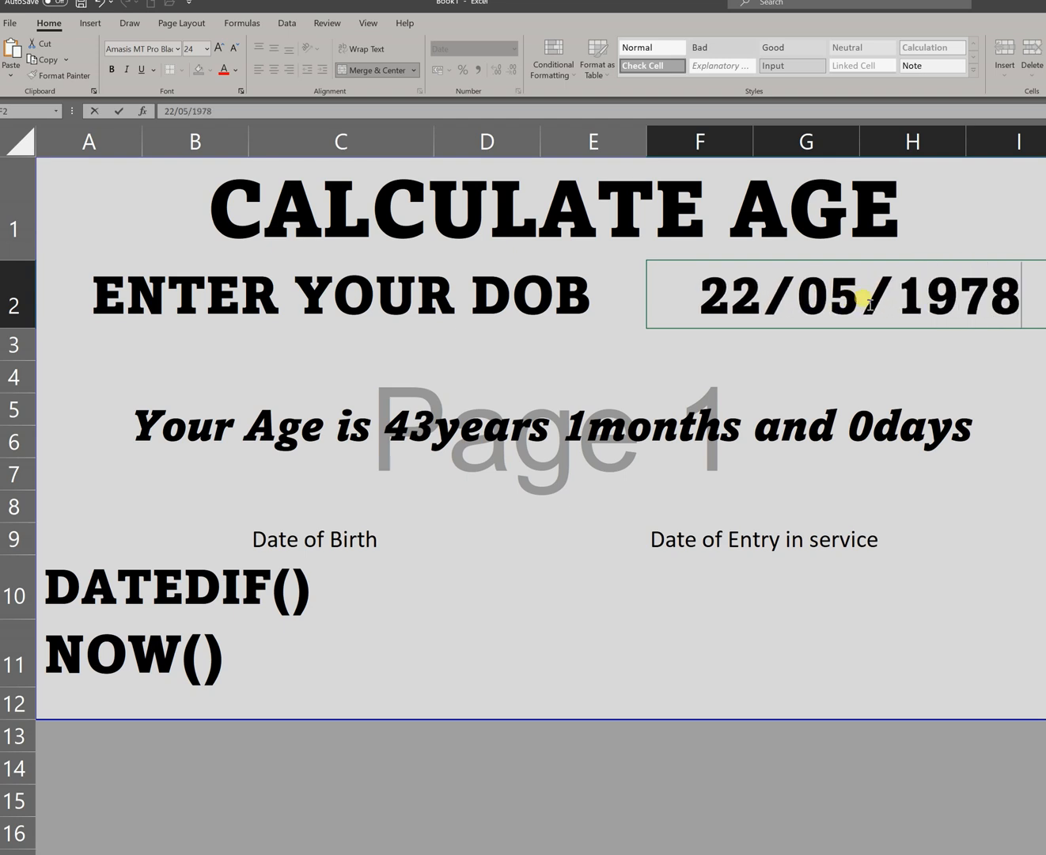
pyautogui.press('Return')
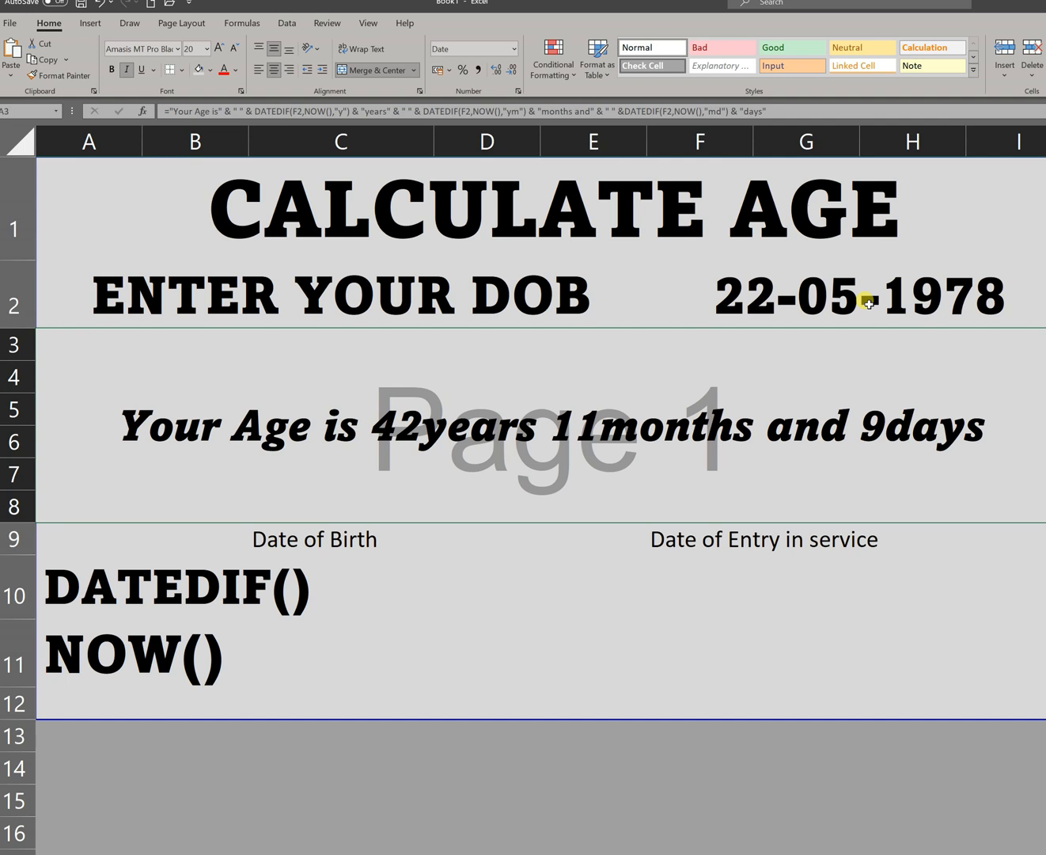
# Test the age formula with another date of birth in F2, this one from an earlier year.
pyautogui.click(869, 303)
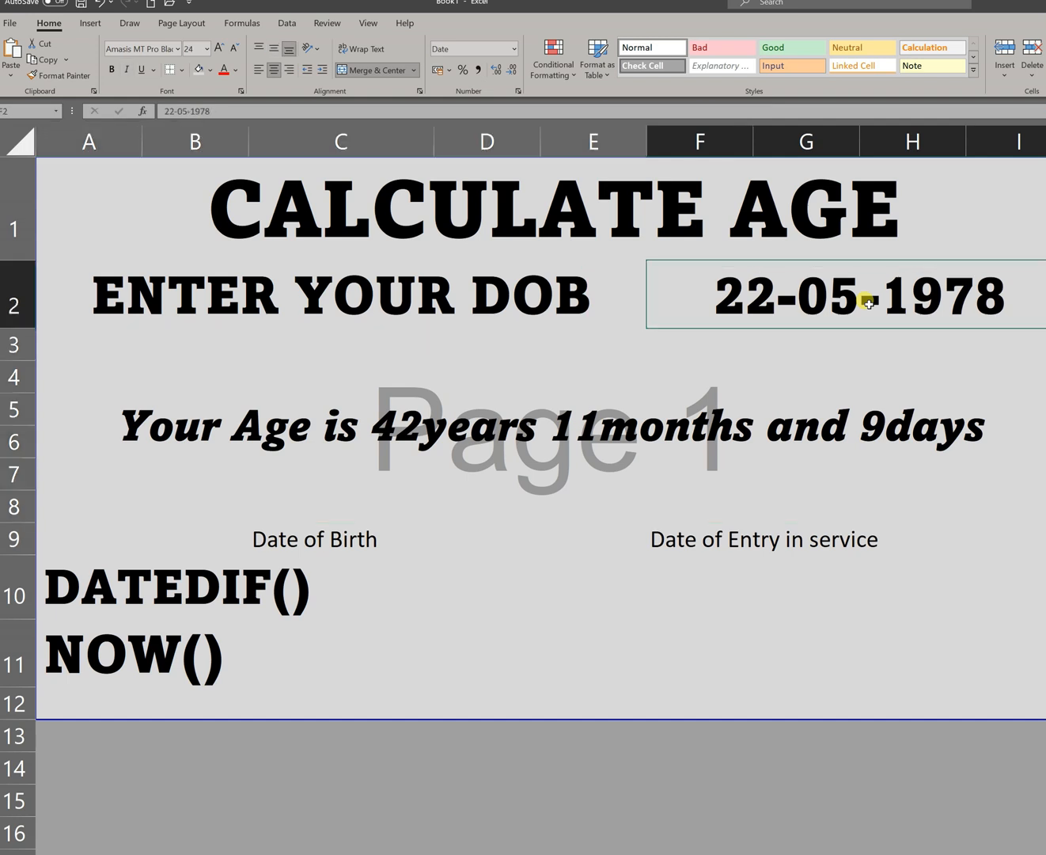
pyautogui.write('23/0')
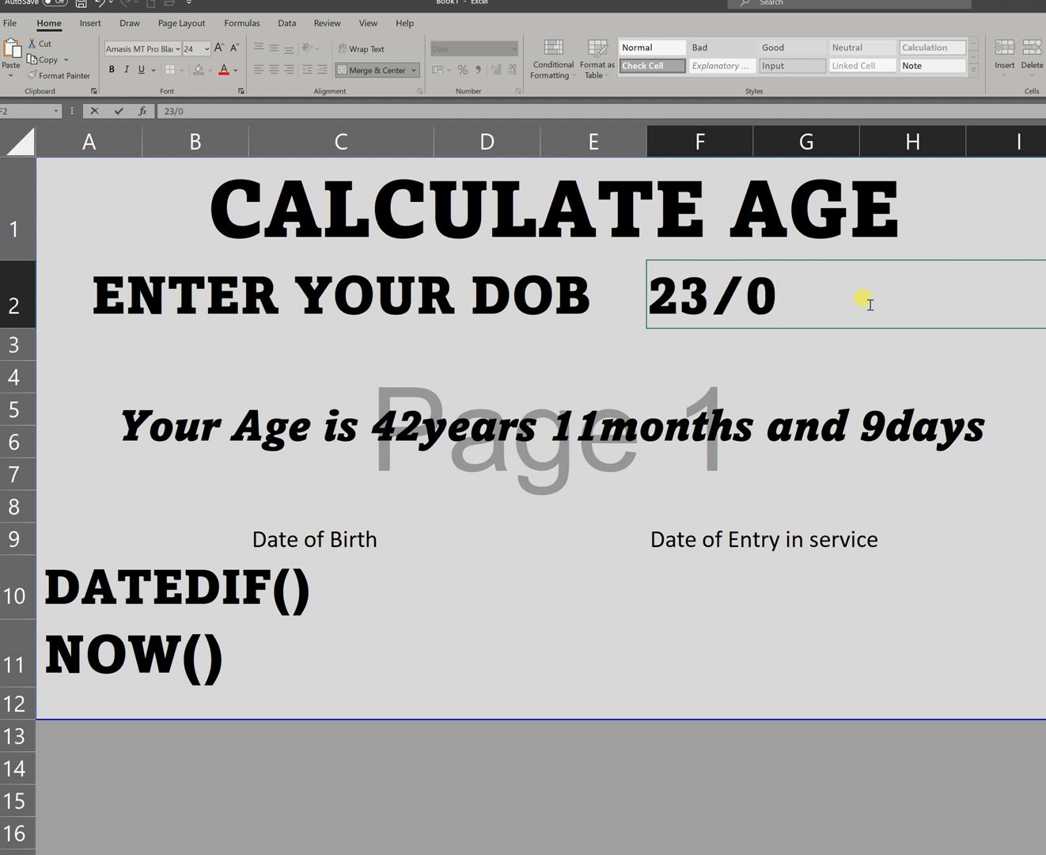
pyautogui.write('7/1965')
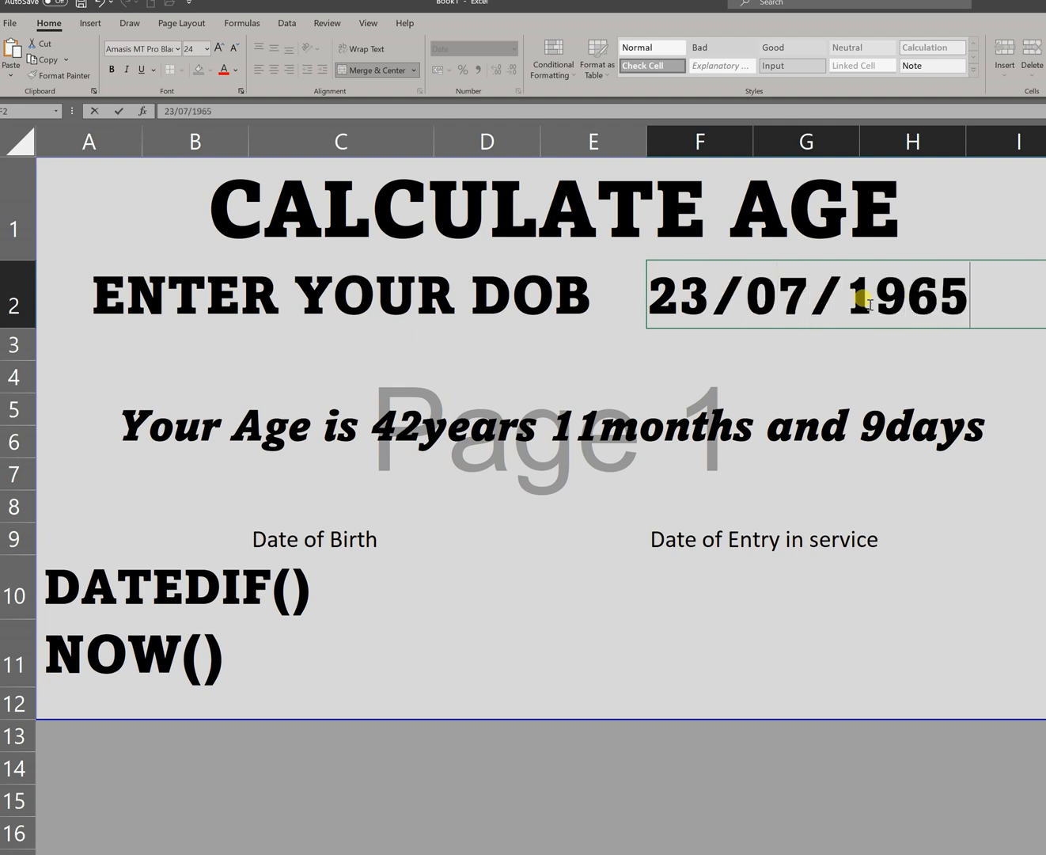
pyautogui.press('Return')
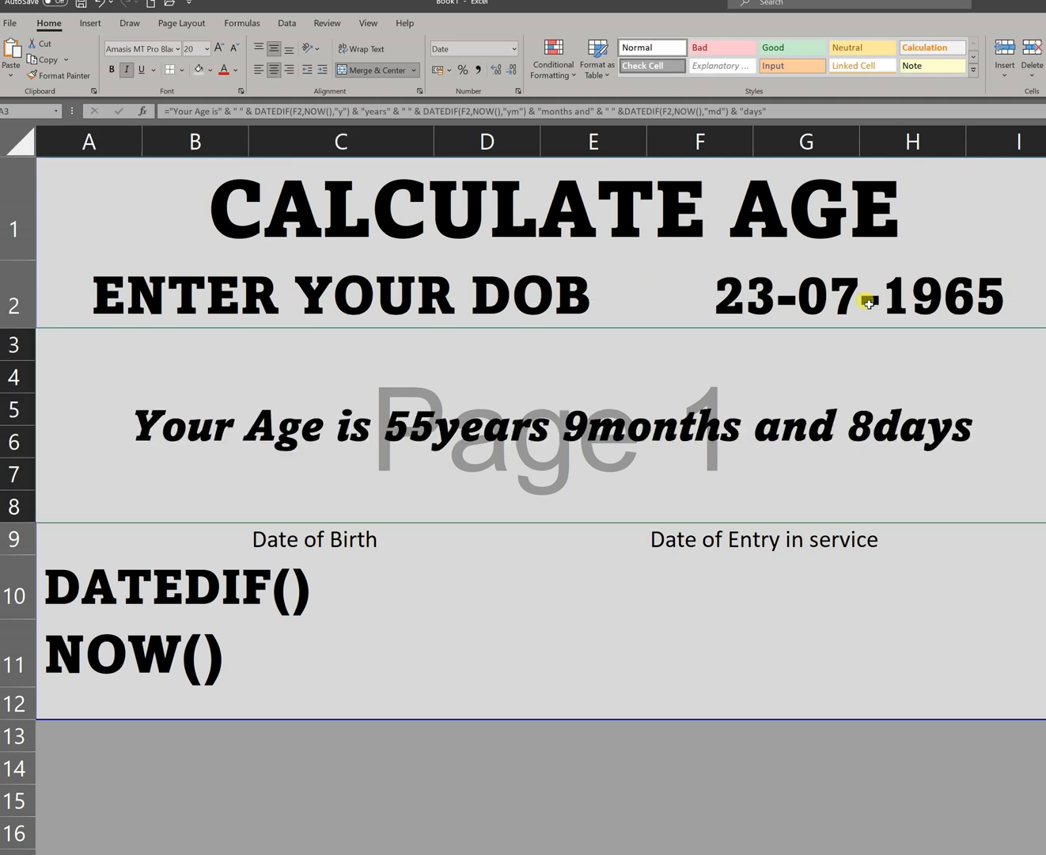
# Clear the "Date of Birth" and "Date of Entry in service" labels from row 9.
pyautogui.moveTo(277, 537); pyautogui.dragTo(785, 531)
pyautogui.press('Delete')
pyautogui.click(690, 626)
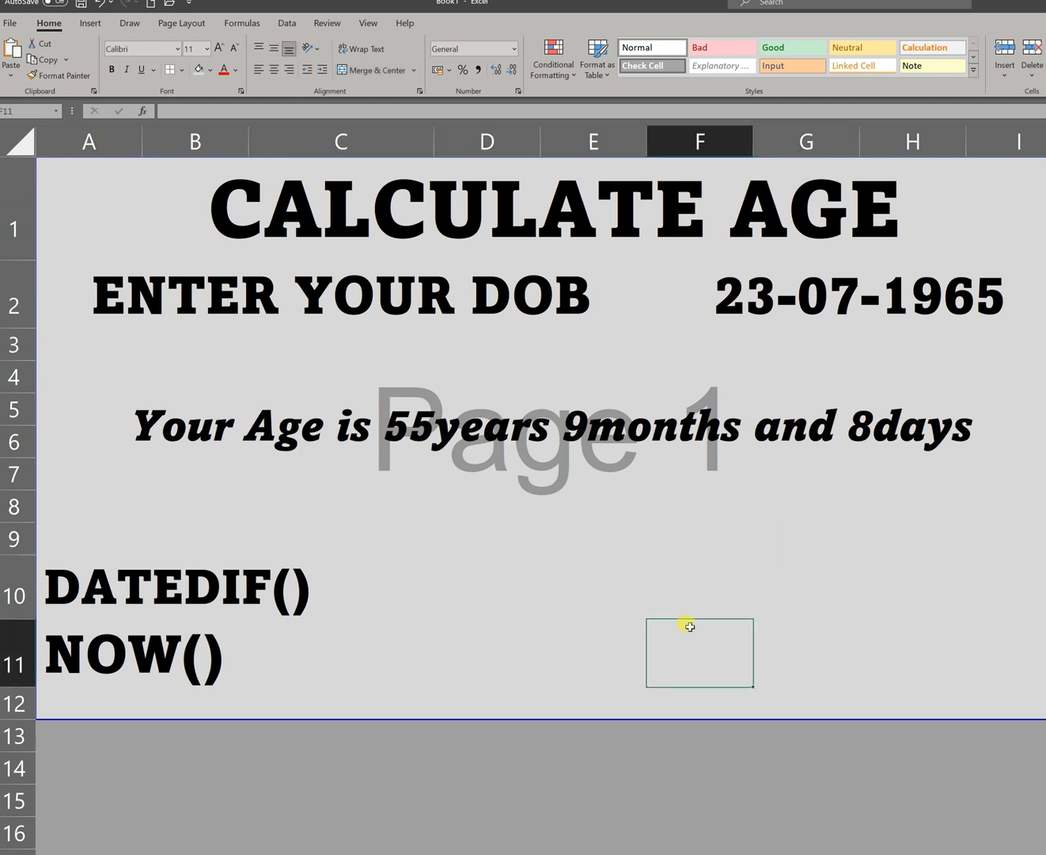
# Set the font colour of the age result in A3 to red.
pyautogui.click(474, 427)
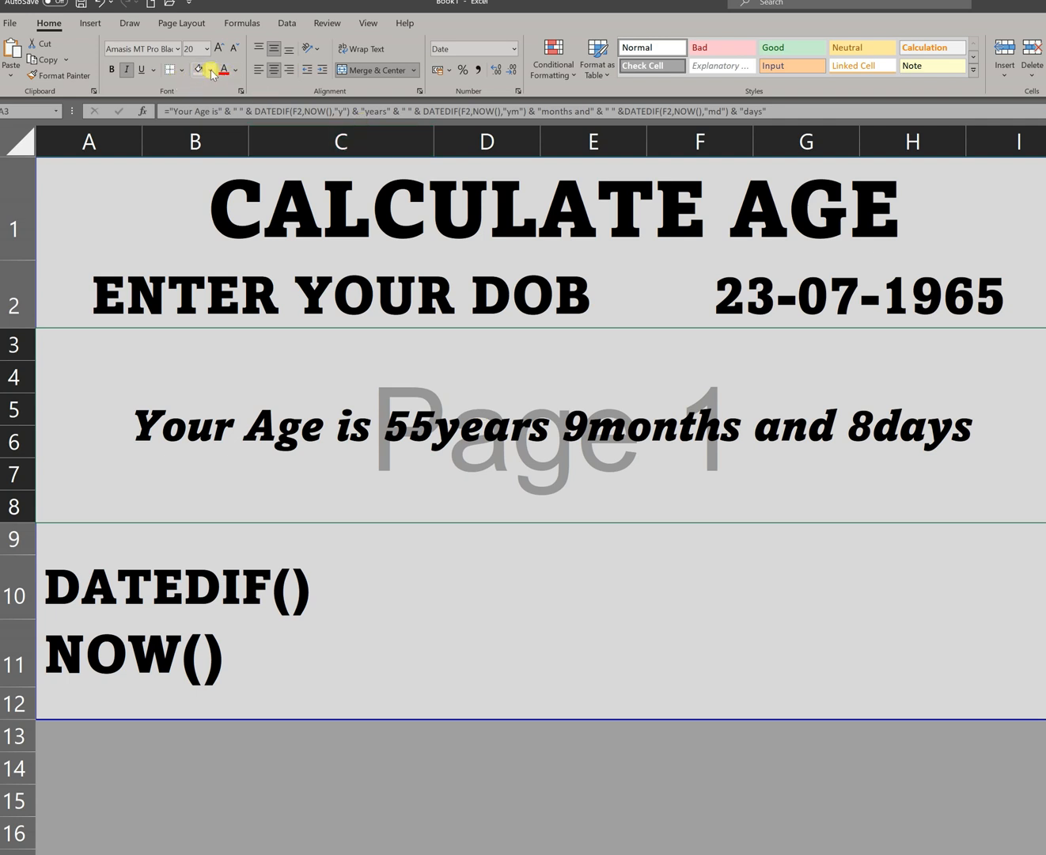
pyautogui.click(235, 70)
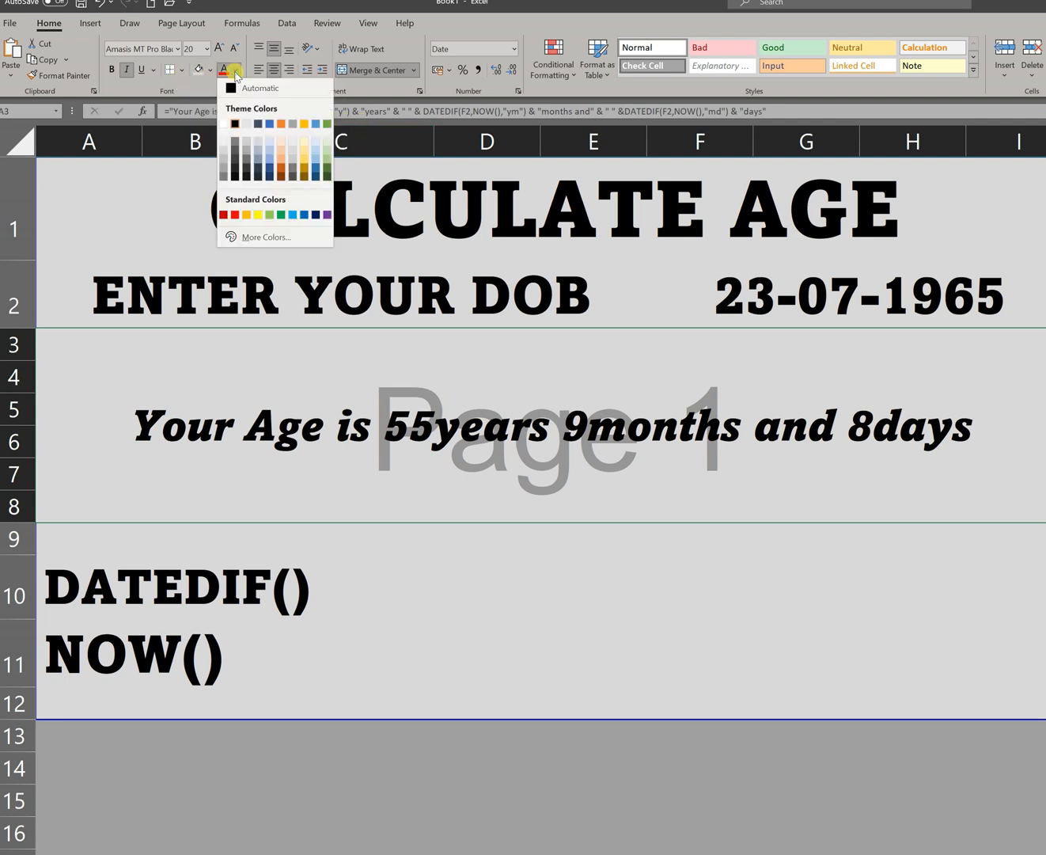
pyautogui.click(237, 214)
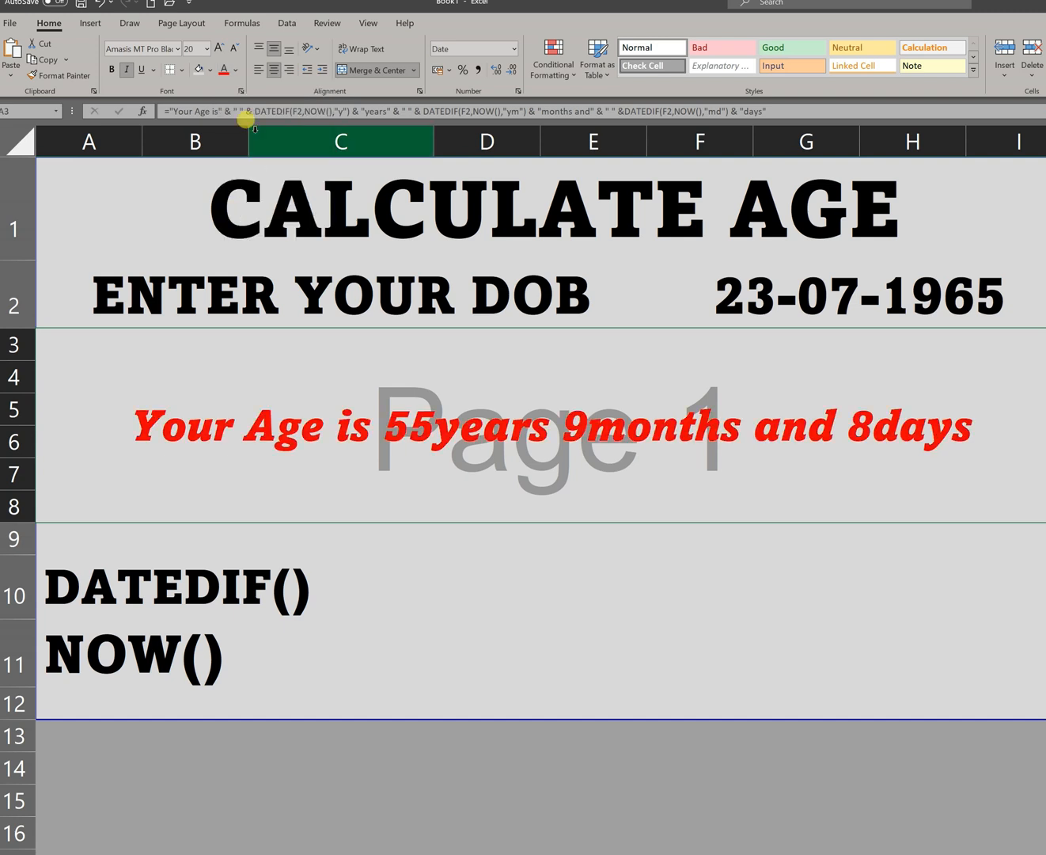
# Fill the CALCULATE AGE title cell in row 1 with the standard light green.
pyautogui.click(235, 218)
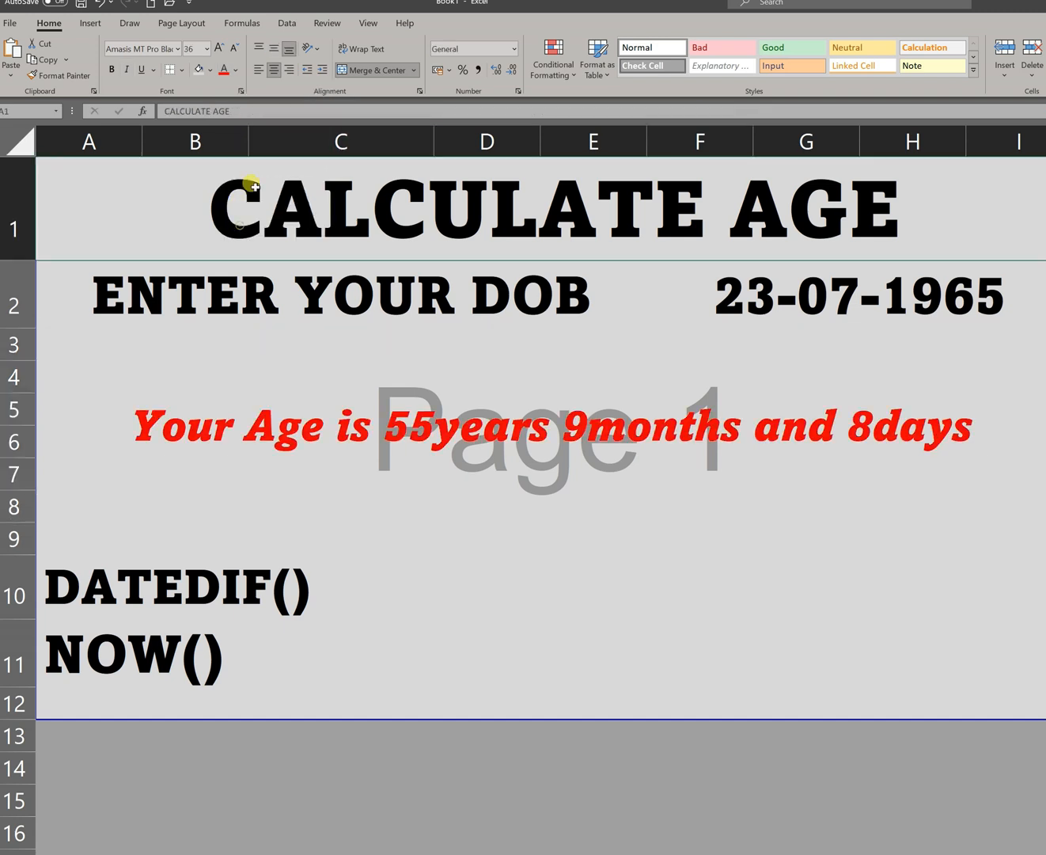
pyautogui.click(211, 69)
pyautogui.click(248, 200)
# Fill the ENTER YOUR DOB cell with light orange and the date cell F2 with a lighter tint of orange.
pyautogui.click(226, 285)
pyautogui.click(210, 69)
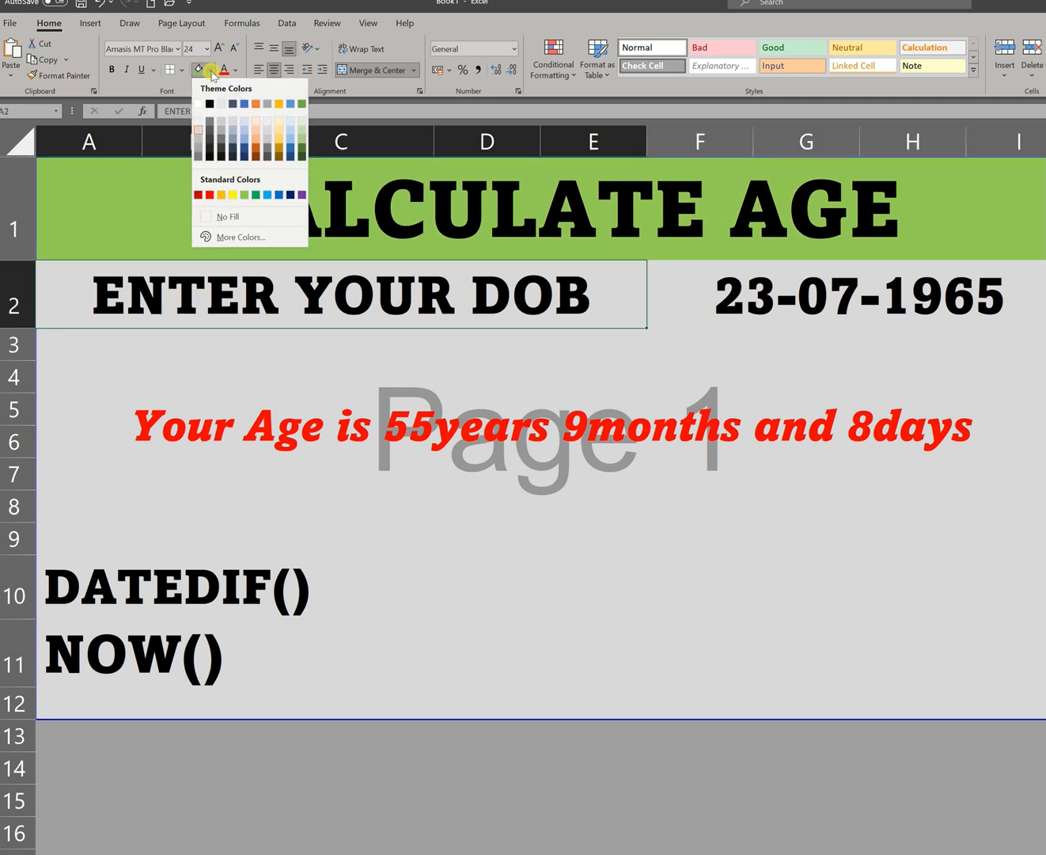
pyautogui.click(256, 129)
pyautogui.click(792, 296)
pyautogui.click(211, 69)
pyautogui.click(256, 132)
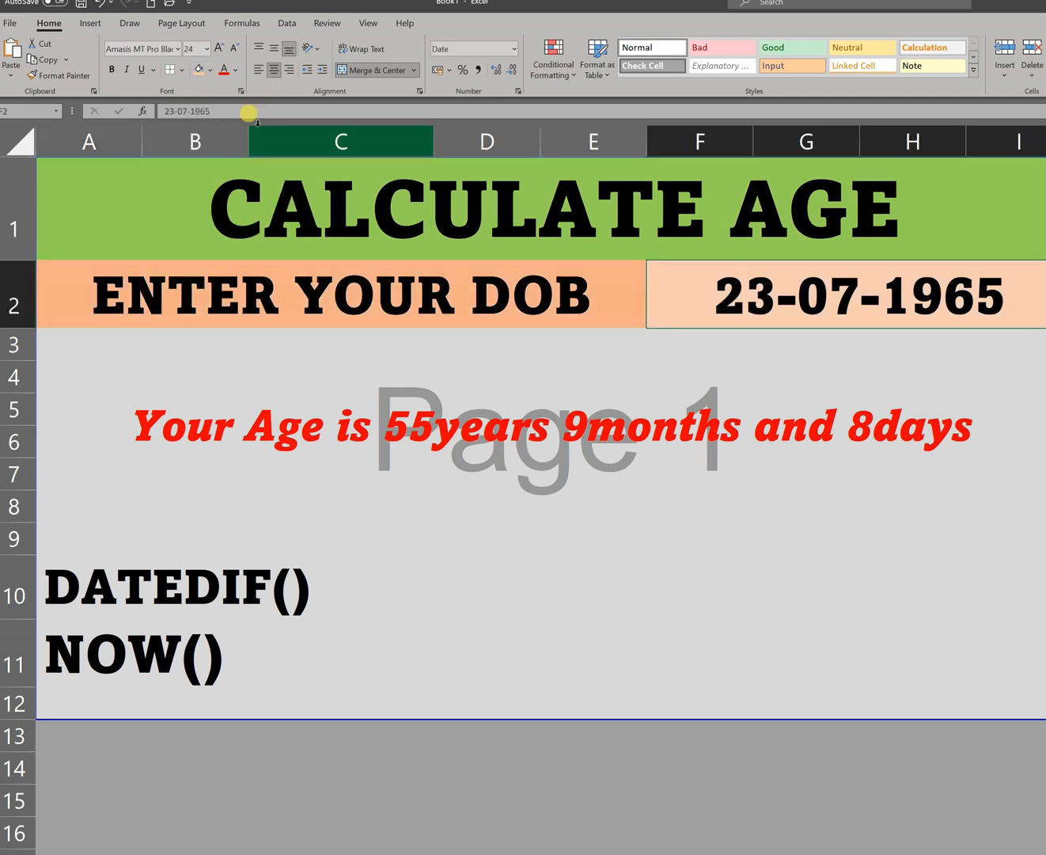
# Give the ENTER YOUR DOB cell the same lighter orange fill as the date cell F2.
pyautogui.click(268, 290)
pyautogui.click(696, 285)
pyautogui.click(371, 300)
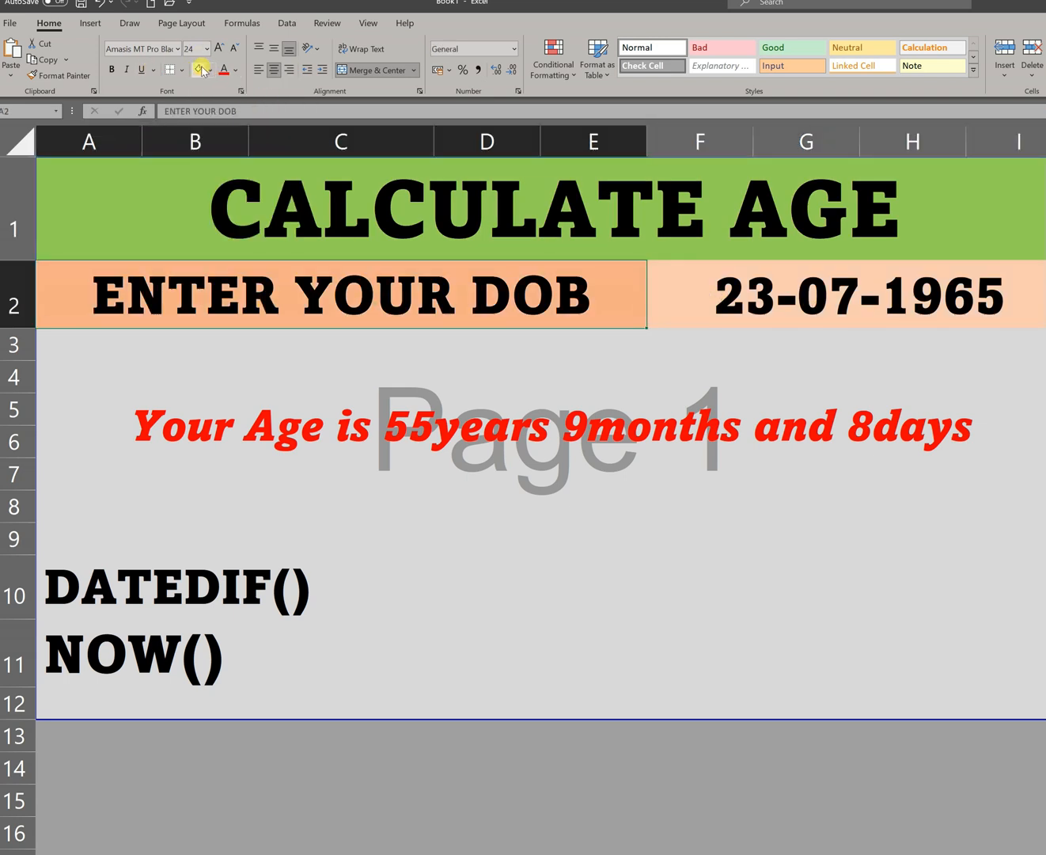
pyautogui.click(201, 69)
pyautogui.click(335, 539)
pyautogui.click(98, 588)
pyautogui.moveTo(98, 588); pyautogui.dragTo(249, 585)
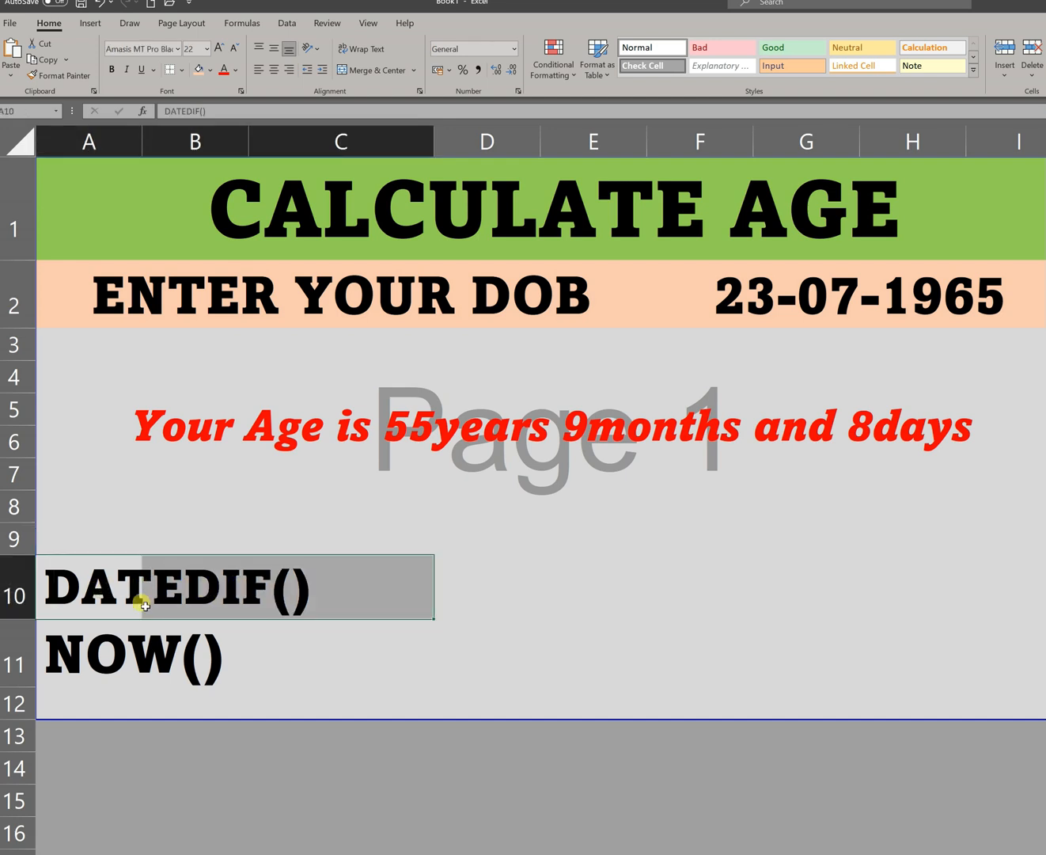
pyautogui.click(137, 653)
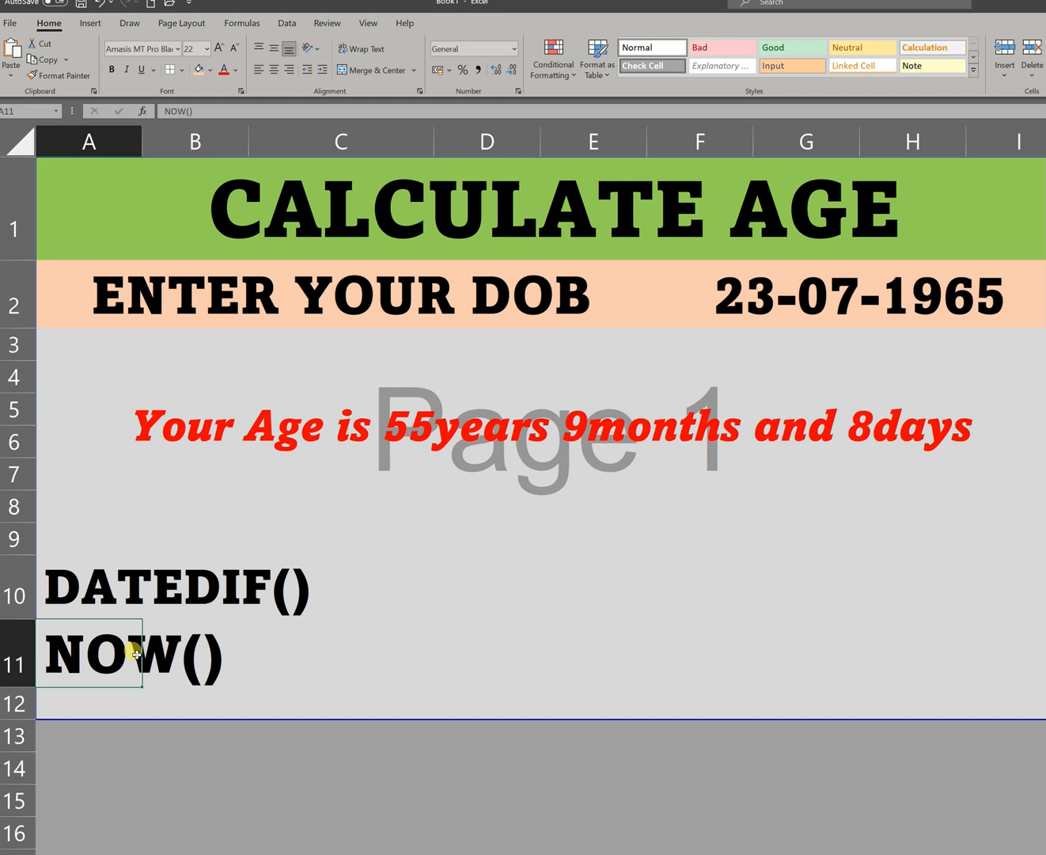
pyautogui.click(164, 590)
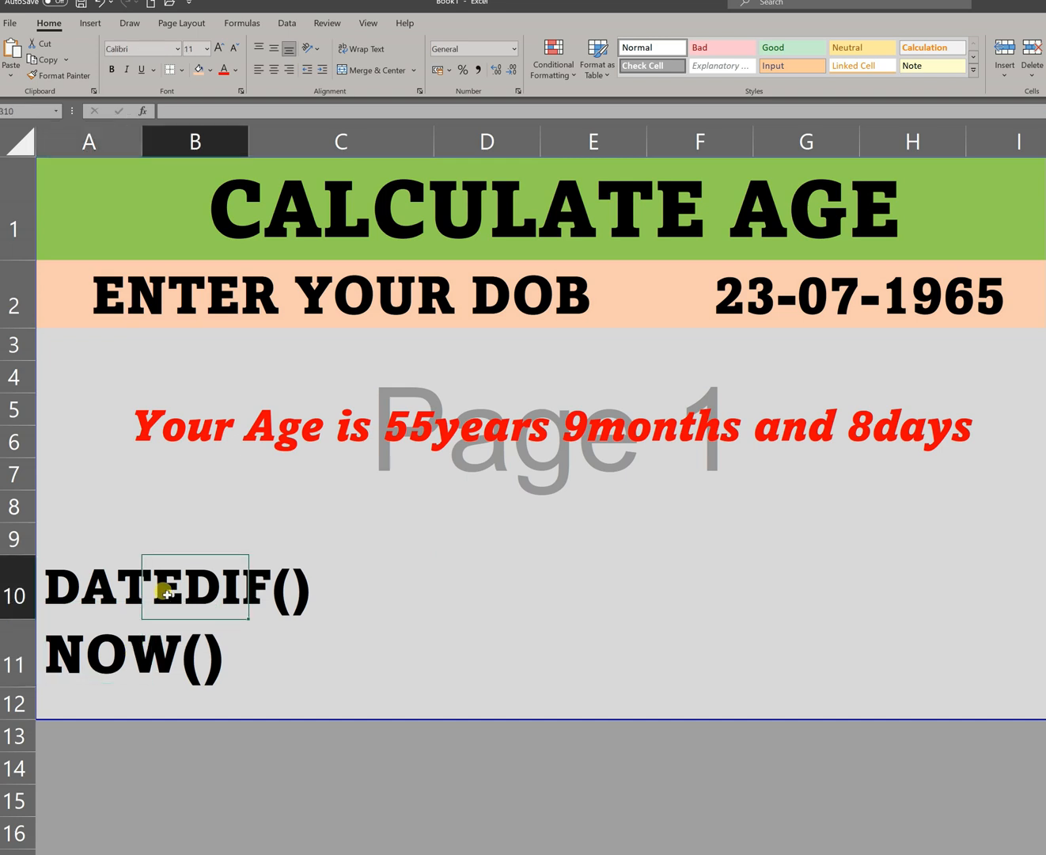
# Overwrite the text in A10 with the beginning of the function syntax, DATEDIF(.
pyautogui.click(94, 592)
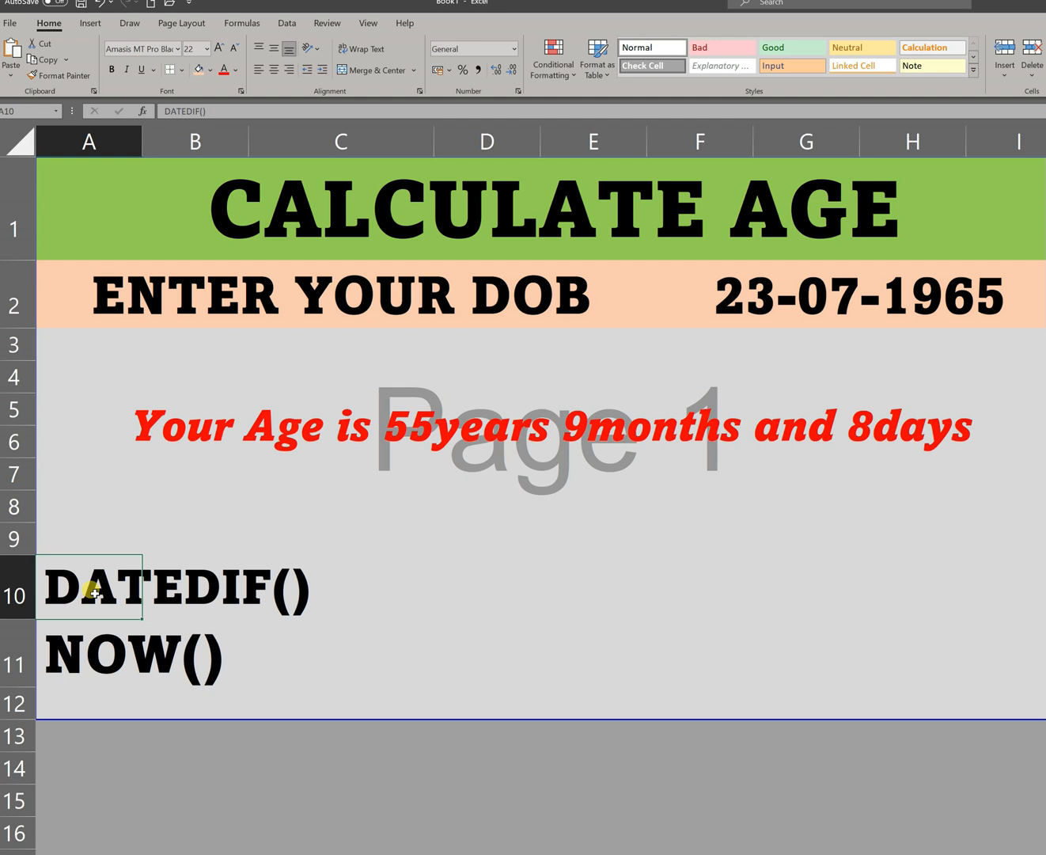
pyautogui.write('da')
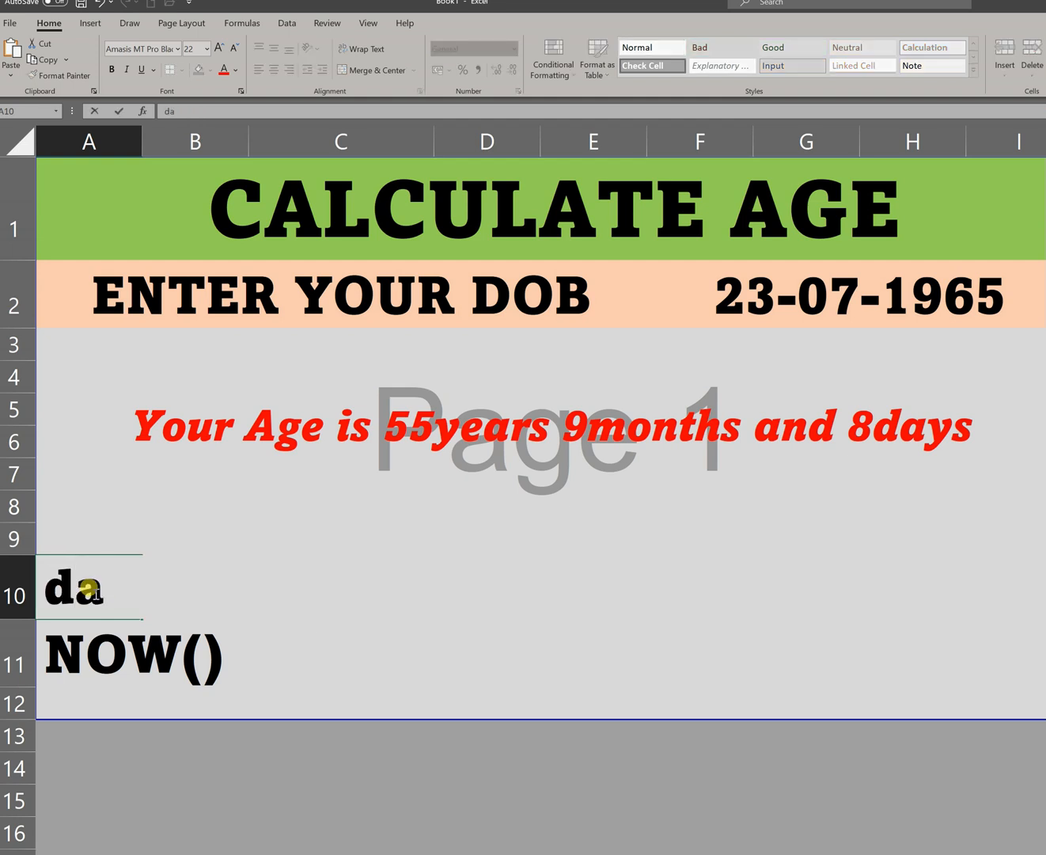
pyautogui.press('BackSpace')
pyautogui.press('BackSpace')
pyautogui.write('DATED')
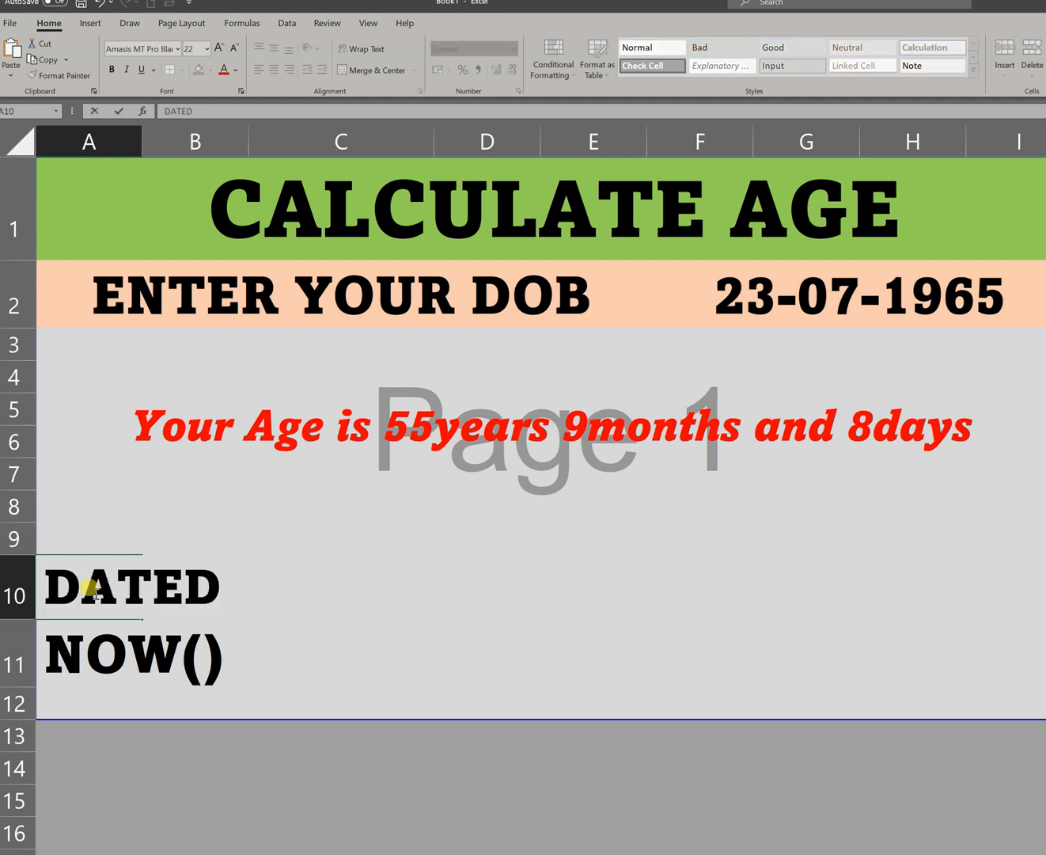
pyautogui.write('IF(')
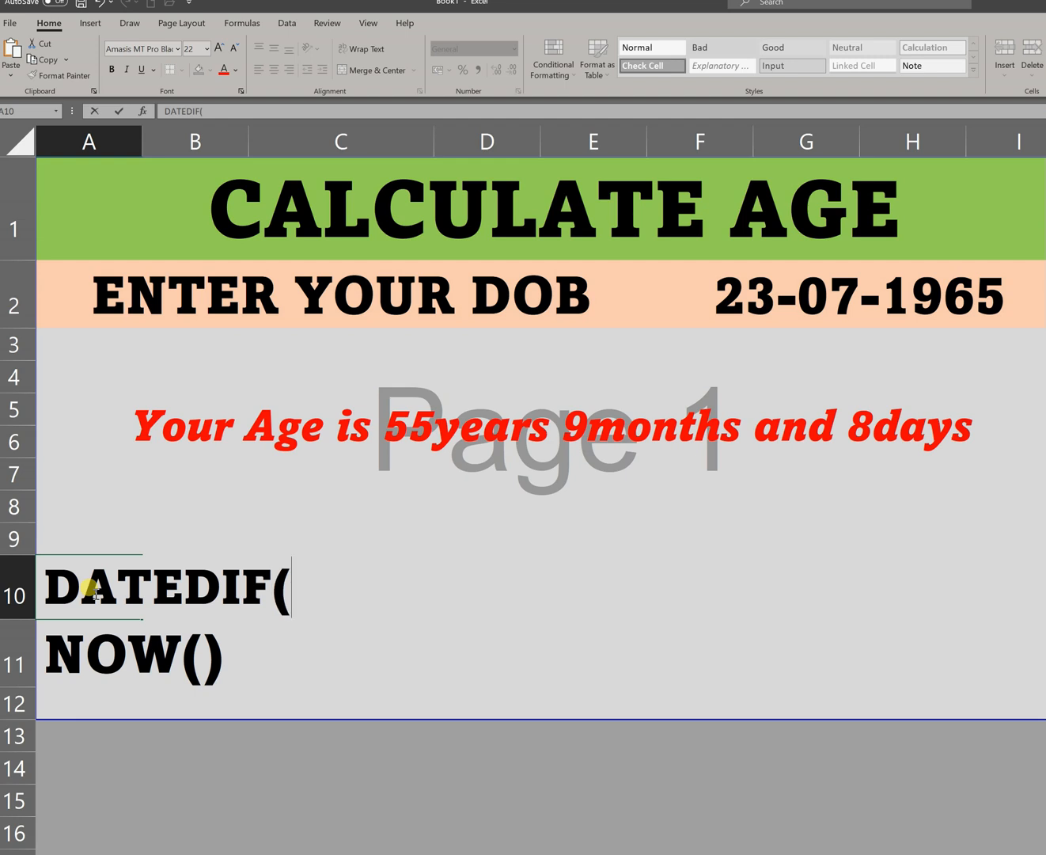